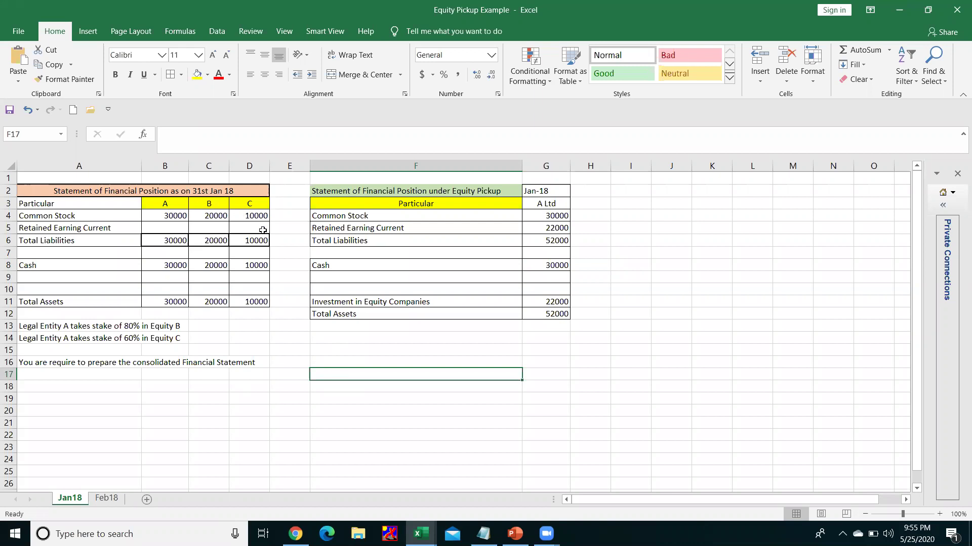
Review the retained earnings and total assets rows of the Jan18 statement, and the common stock and retained earnings rows under equity pickup.
left_click(92, 235)
left_click(74, 305)
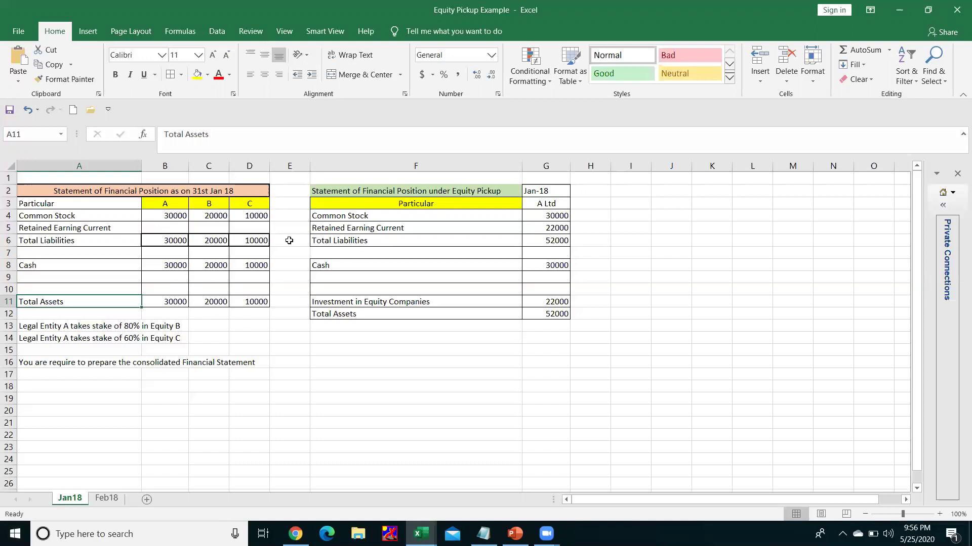
left_click(375, 220)
left_click(533, 217)
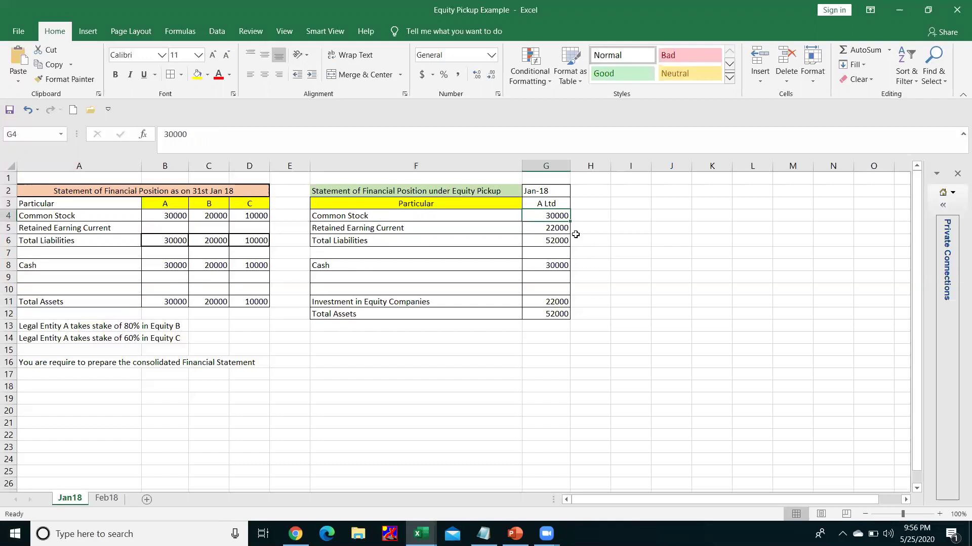
left_click(389, 229)
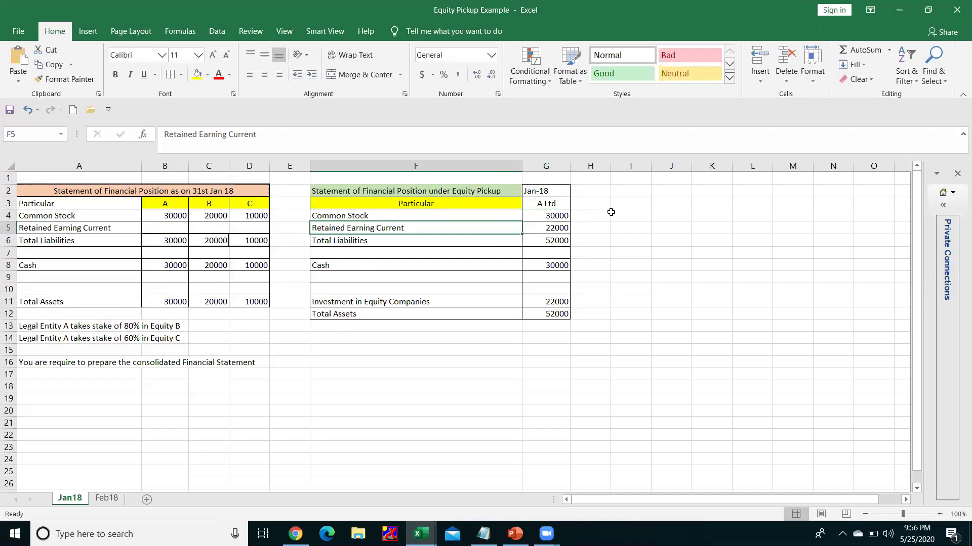
Calculate A's 80% share of entity B's common stock in H5 of Jan18 with the formula +C4*80/100.
left_click(590, 231)
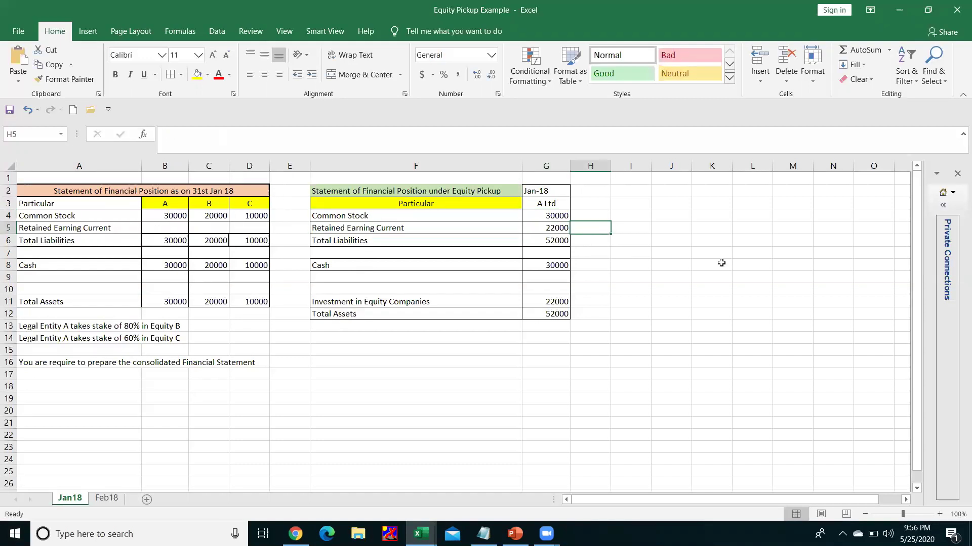
type("+")
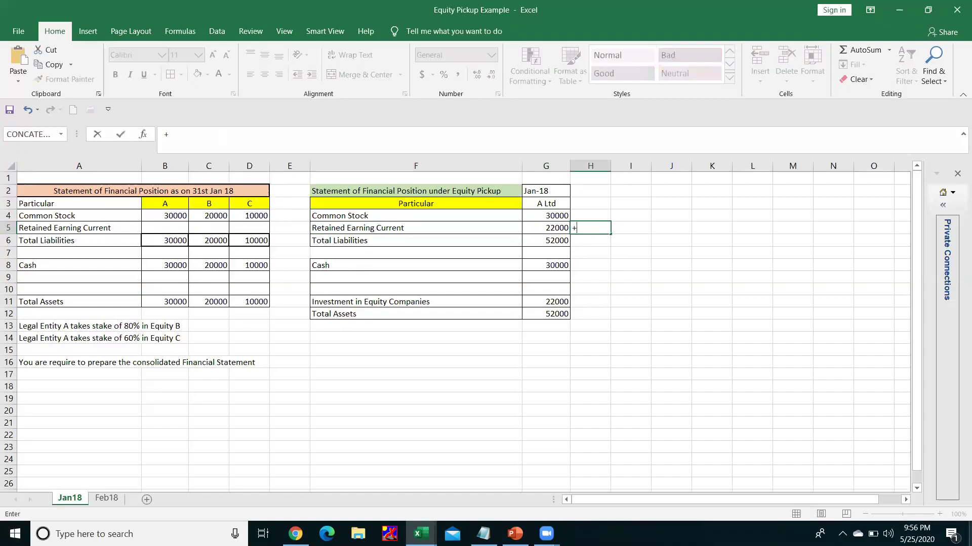
key("Up")
key("Left")
key("Left")
key("Left")
key("Left")
key("Left")
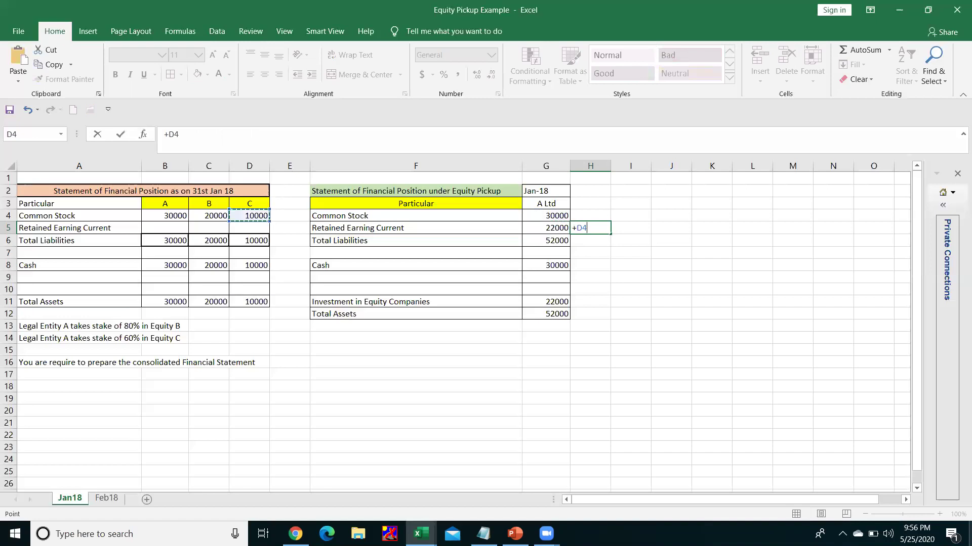
type("*")
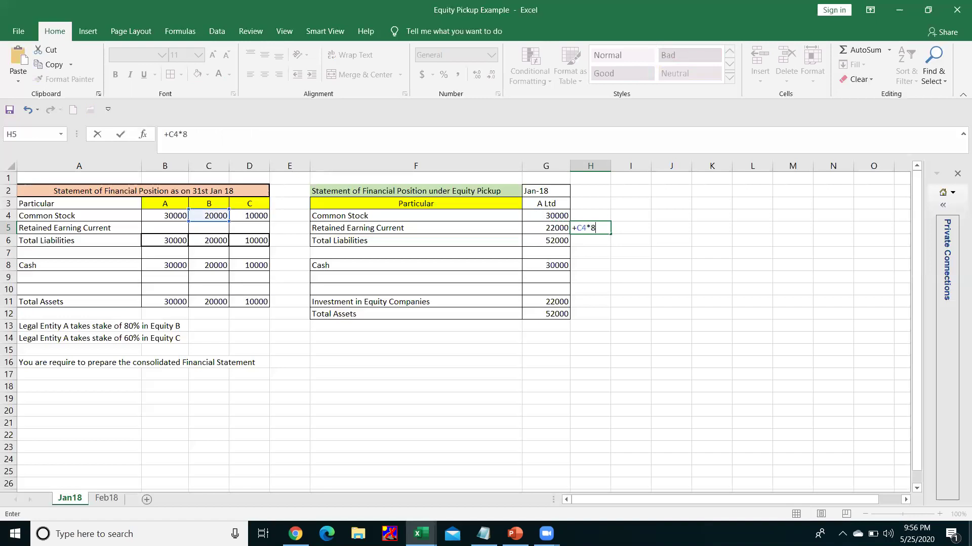
type("80/100")
key("Return")
Calculate A's 60% share of entity C's common stock in I5 with the formula +D4*60/100.
key("Up")
key("Right")
type("+")
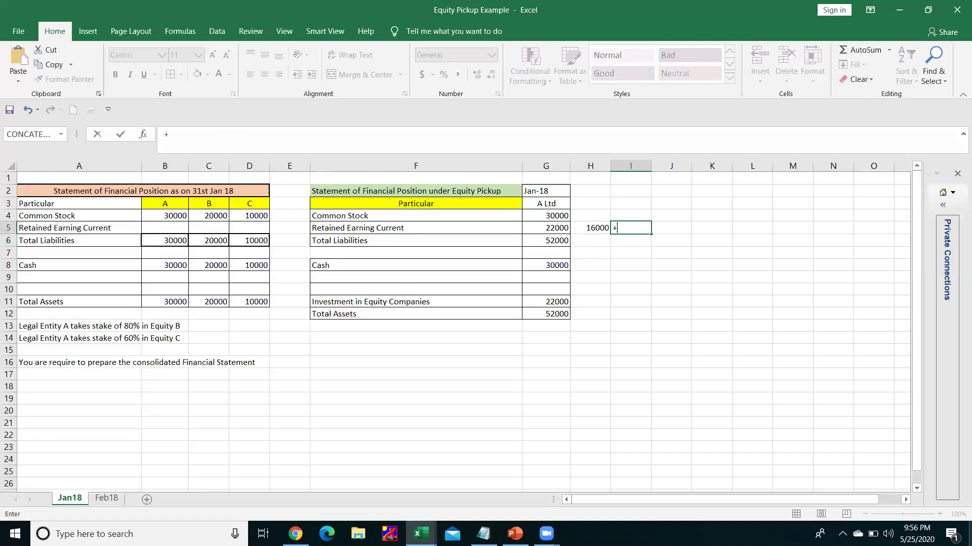
key("Up")
key("Left")
key("Left")
key("Left")
key("Left")
key("Left")
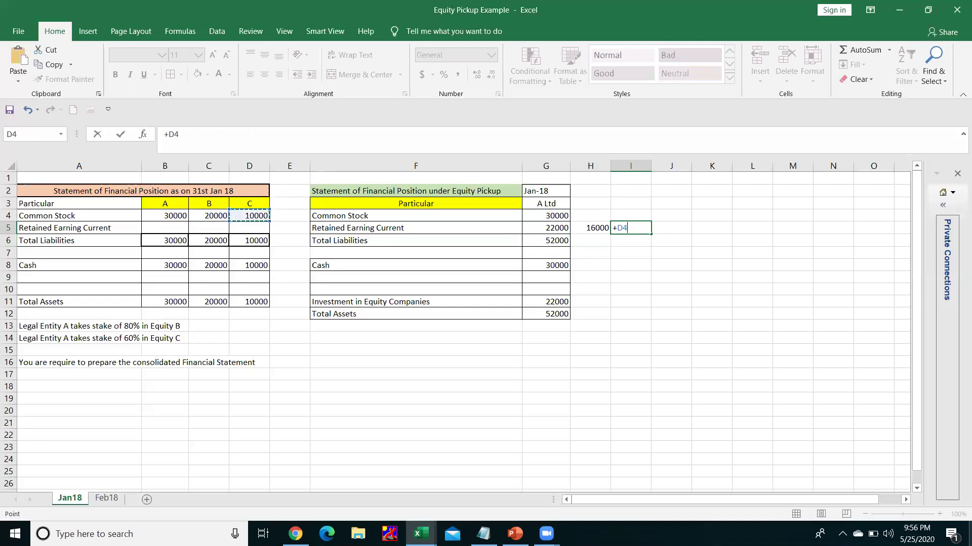
type("*")
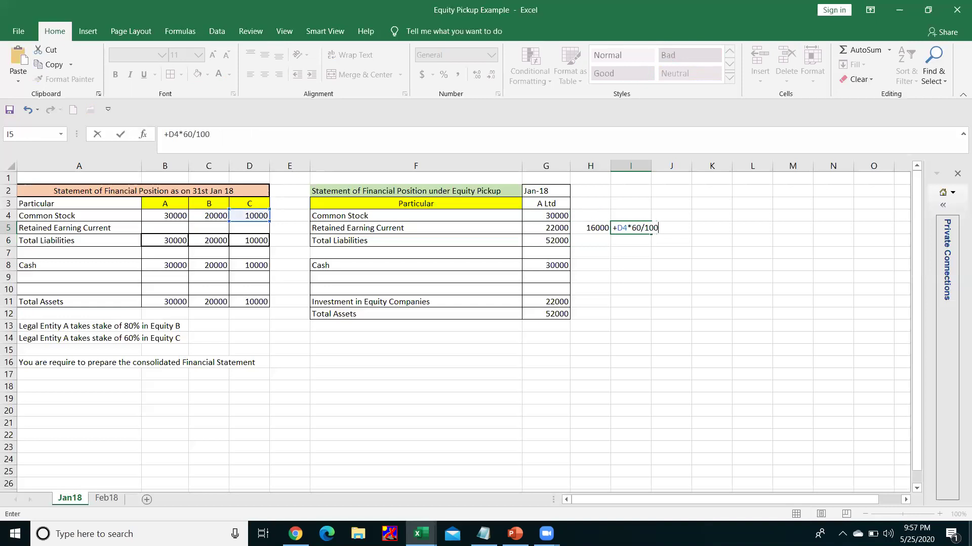
key("Return")
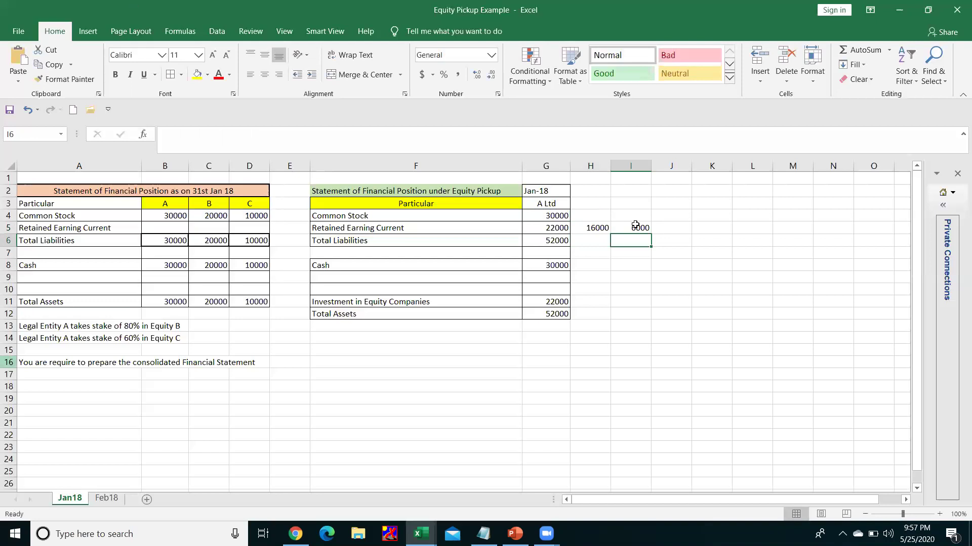
Check the sum of H5:I5, and inspect the total liabilities and the investment in equity companies for A Ltd.
left_click_drag(594, 228, 637, 229)
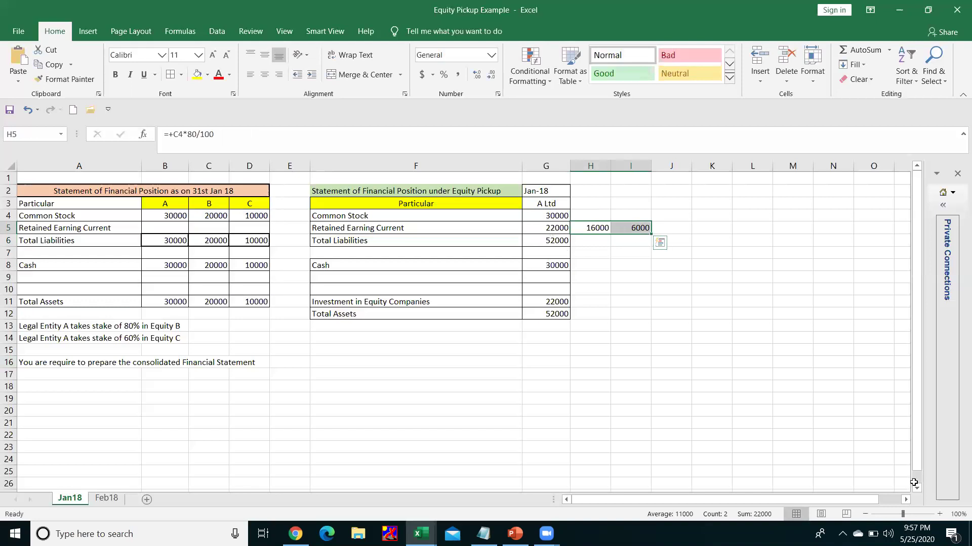
left_click(549, 242)
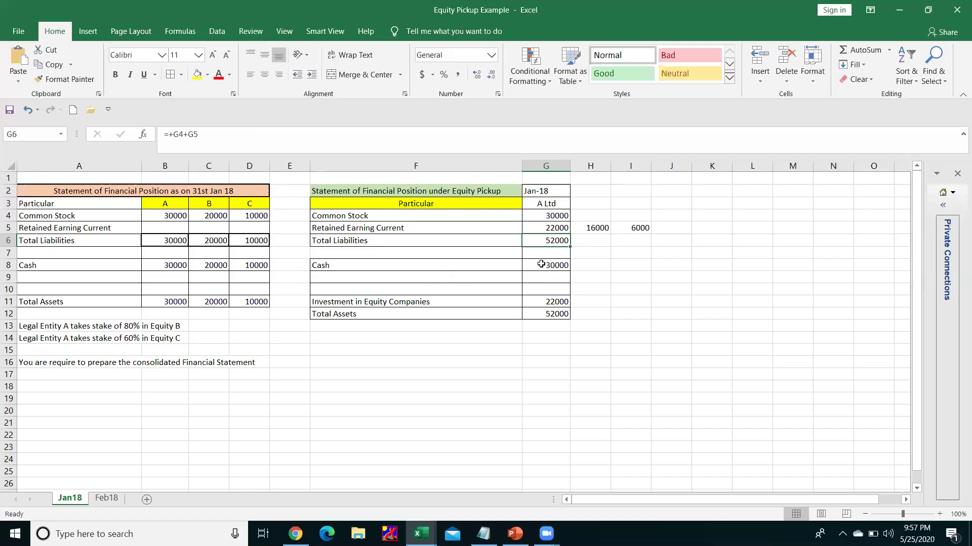
left_click(451, 304)
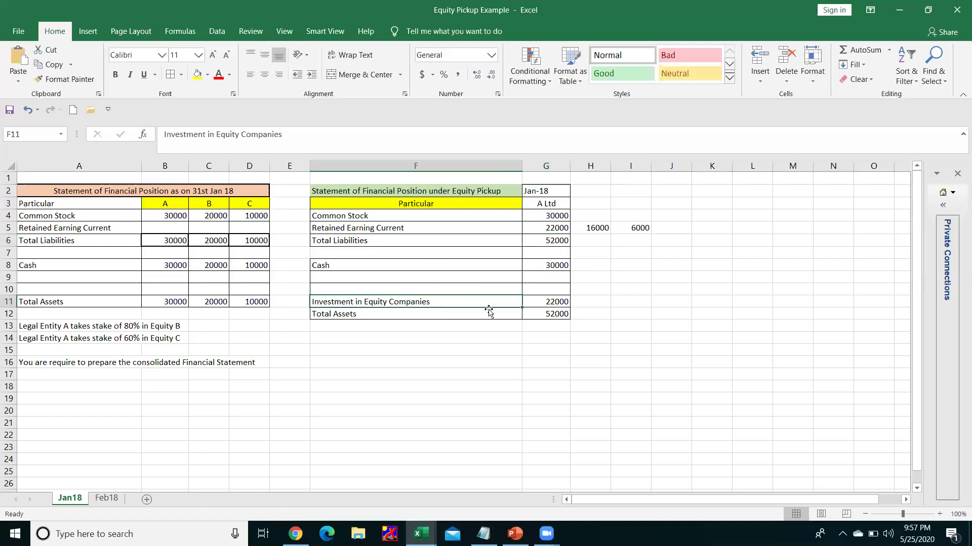
left_click(566, 303)
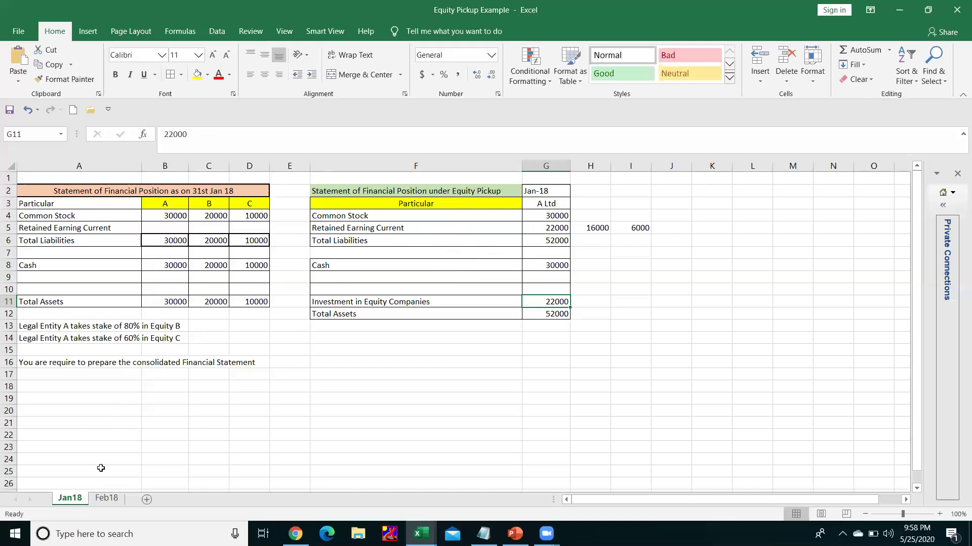
Compare the common stock of entities A, B and C between the Feb18 and Jan18 sheets.
left_click(102, 500)
left_click(237, 364)
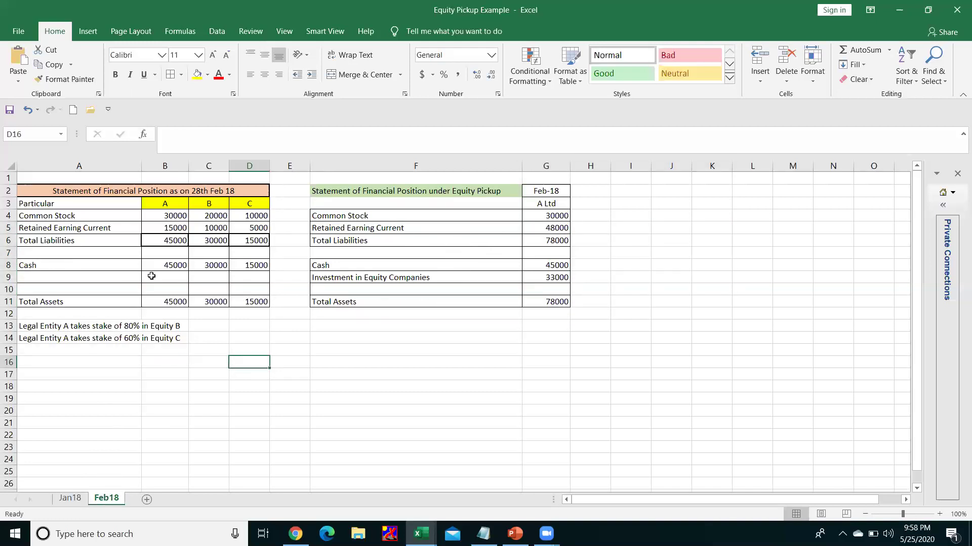
left_click_drag(168, 215, 249, 216)
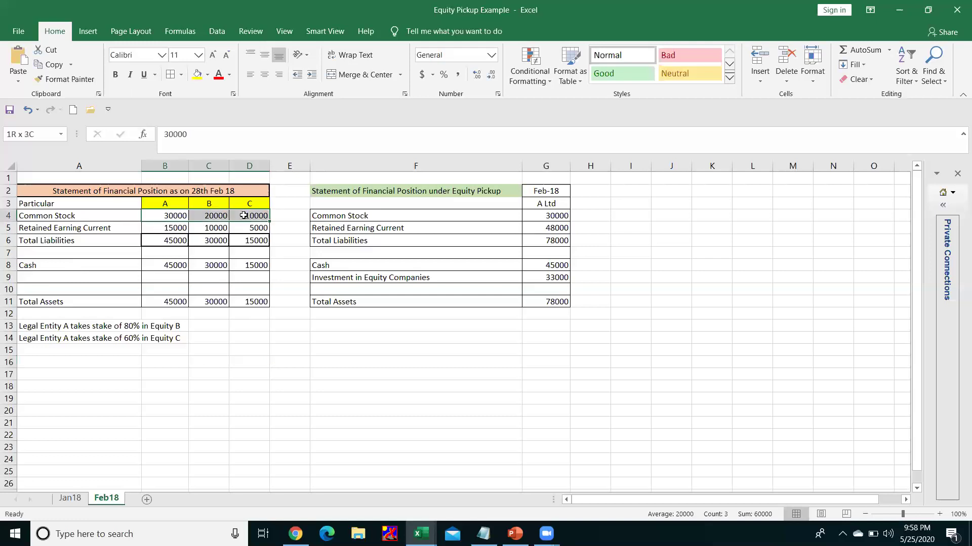
left_click(71, 498)
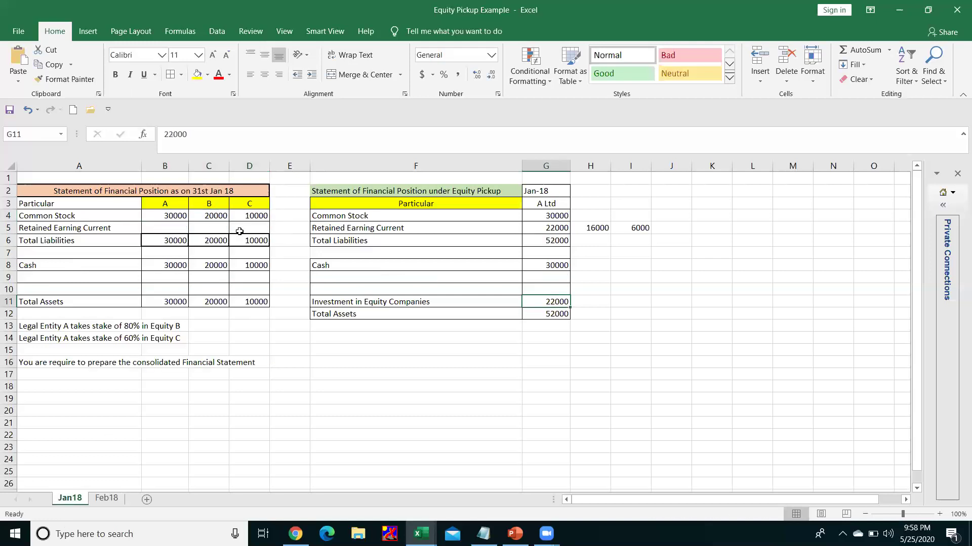
left_click(173, 216)
left_click(99, 499)
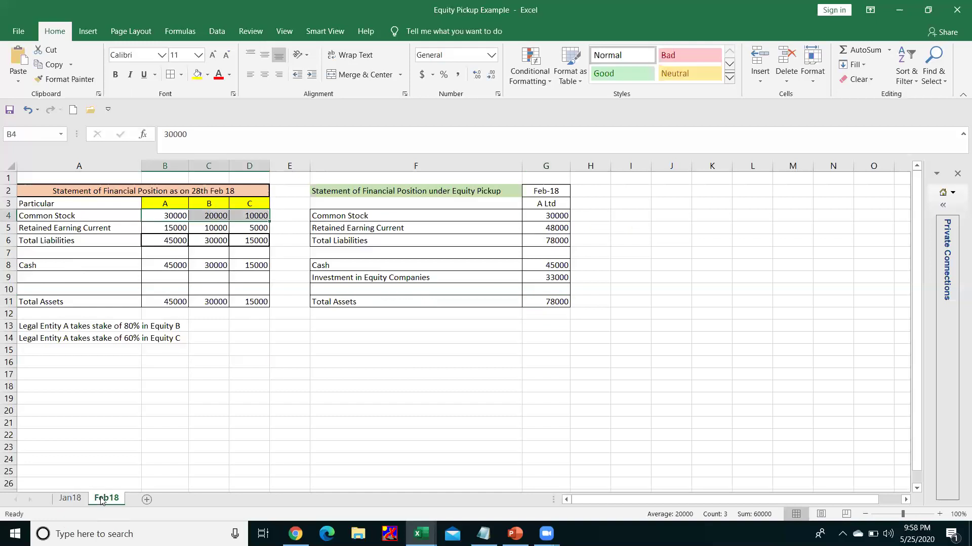
left_click(261, 213)
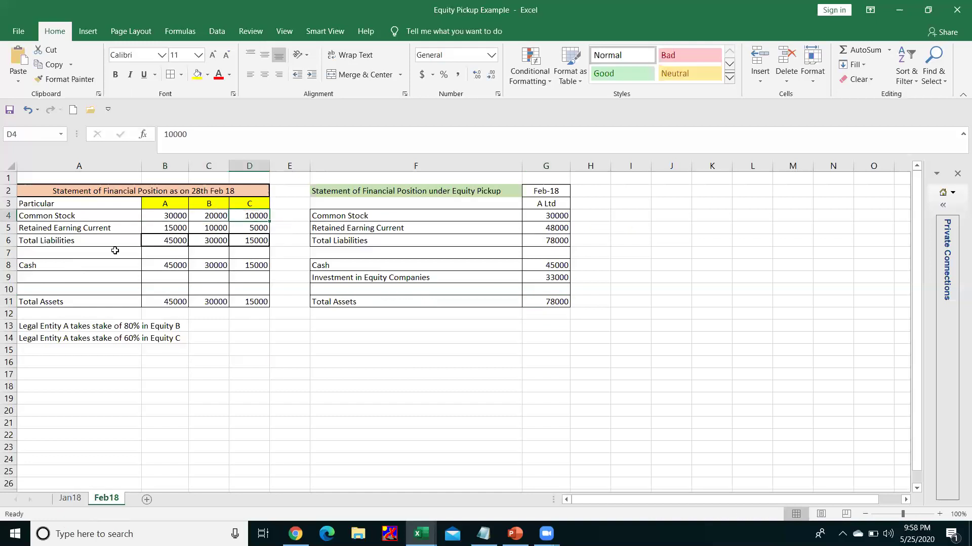
Examine the entities' retained earnings and cash on Feb18, along with A Ltd's common stock under equity pickup.
left_click(163, 227)
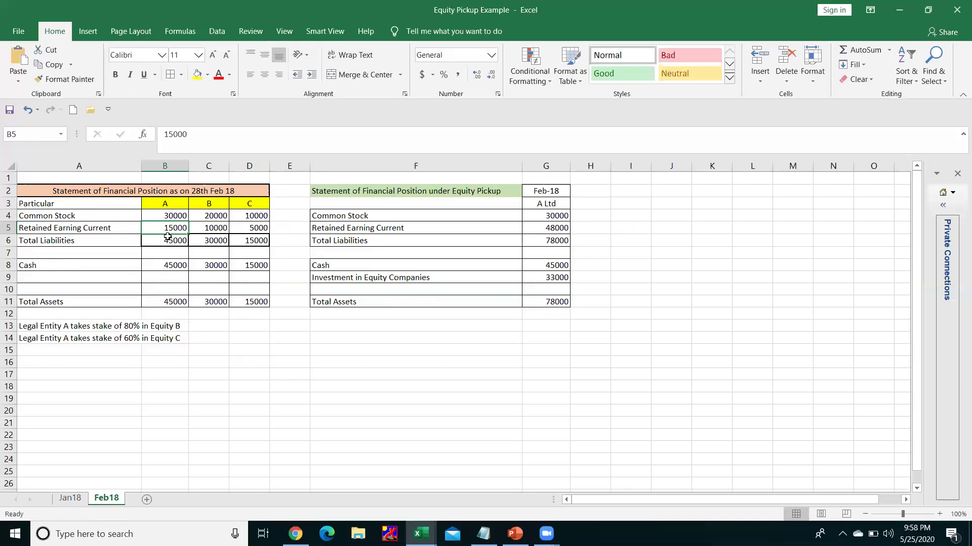
left_click(227, 228)
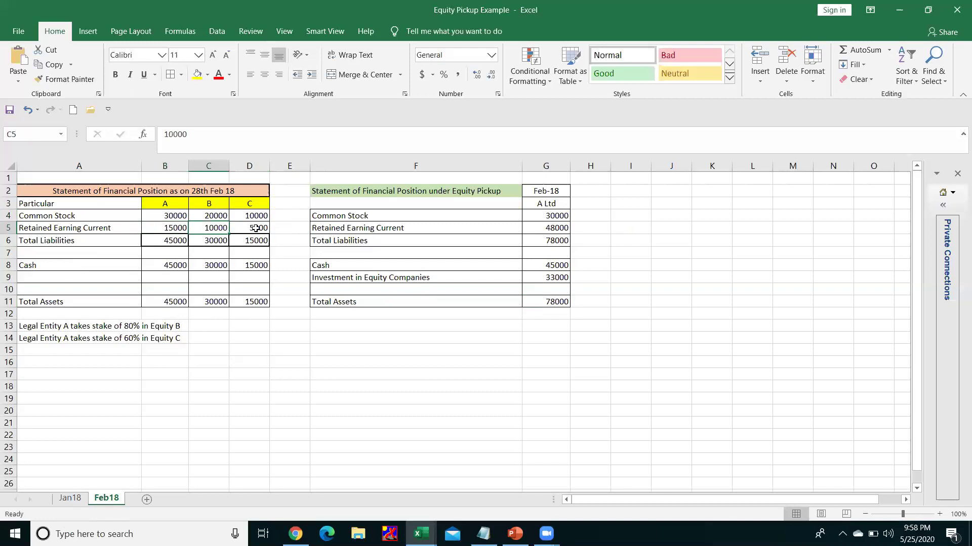
left_click(263, 232)
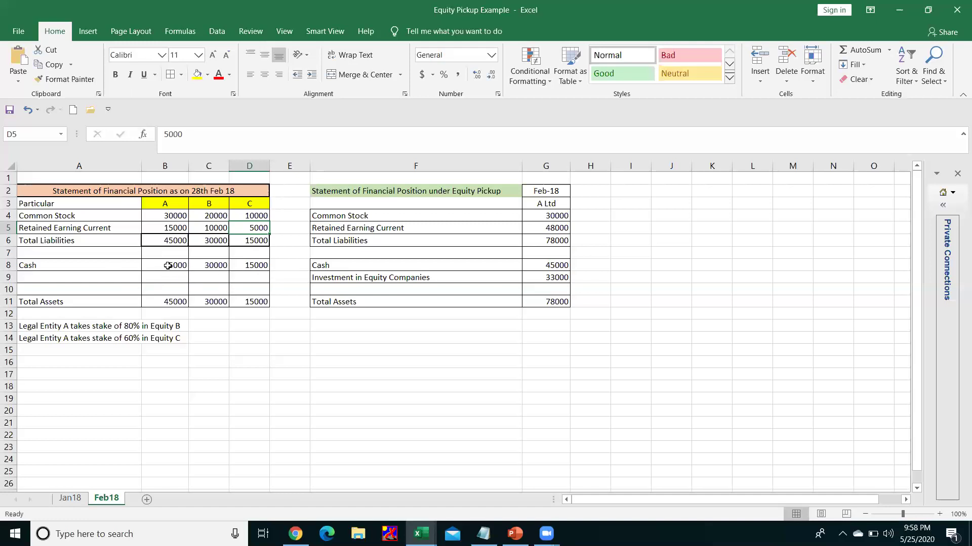
left_click(261, 267)
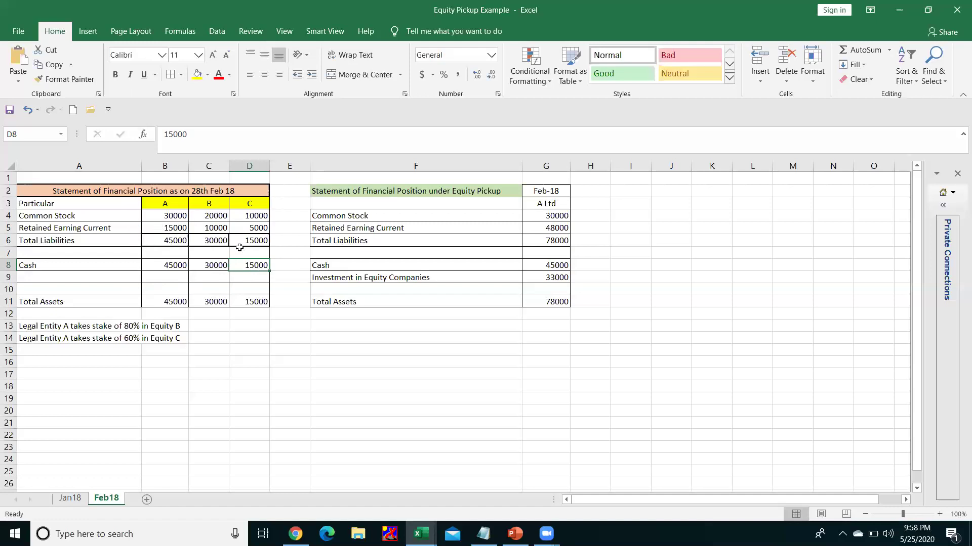
left_click(341, 221)
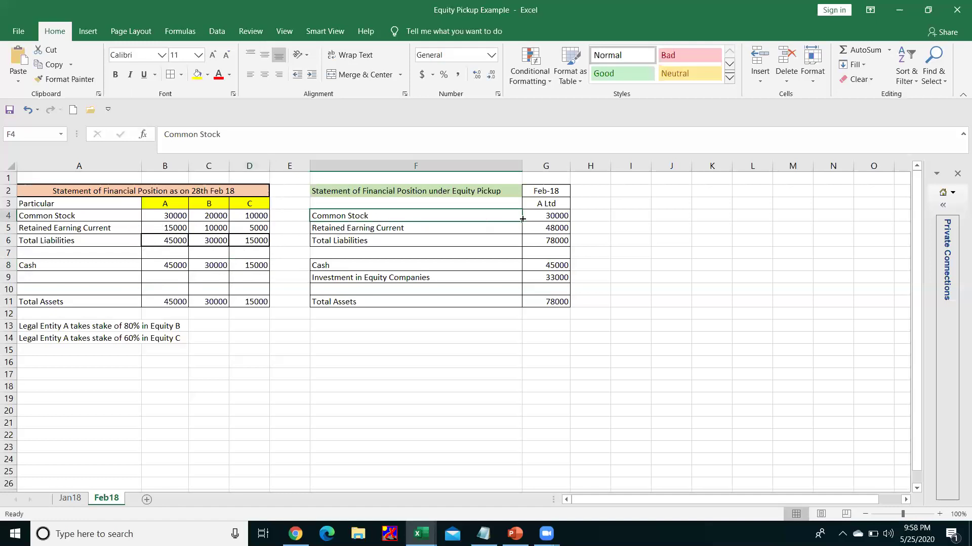
left_click(540, 217)
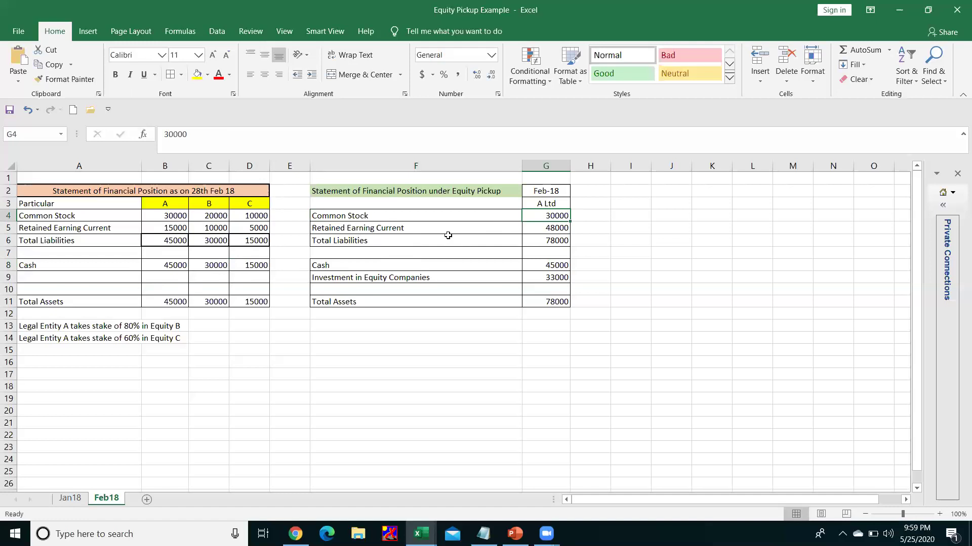
Refer to January's retained earnings on Jan18 and enter the February build-up +22000+15000+8000+3000 in H5 of Feb18.
left_click(68, 499)
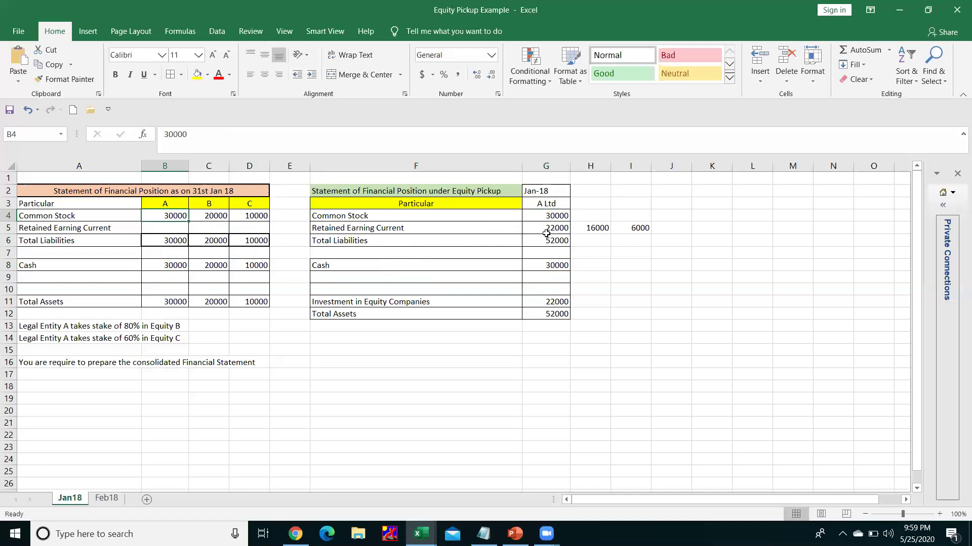
left_click(108, 497)
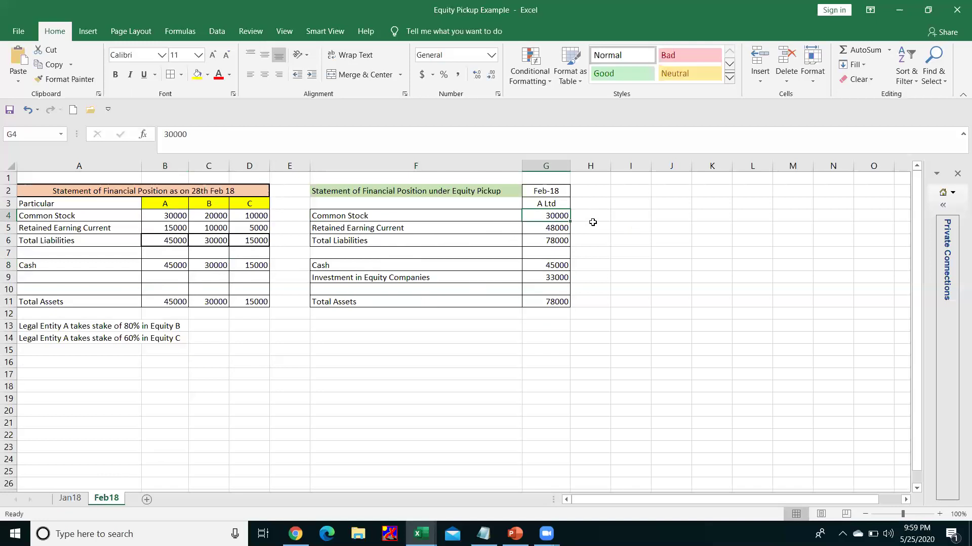
left_click(591, 229)
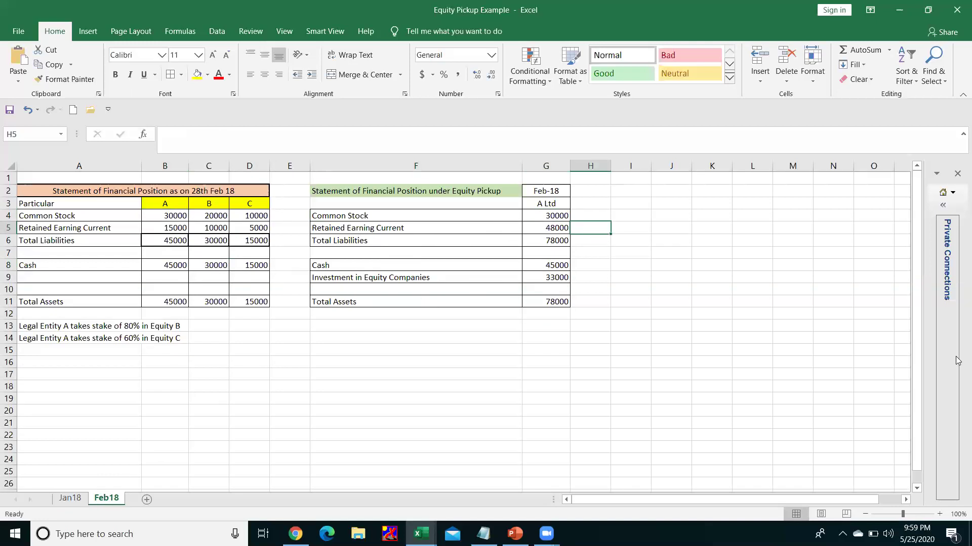
type("+22000")
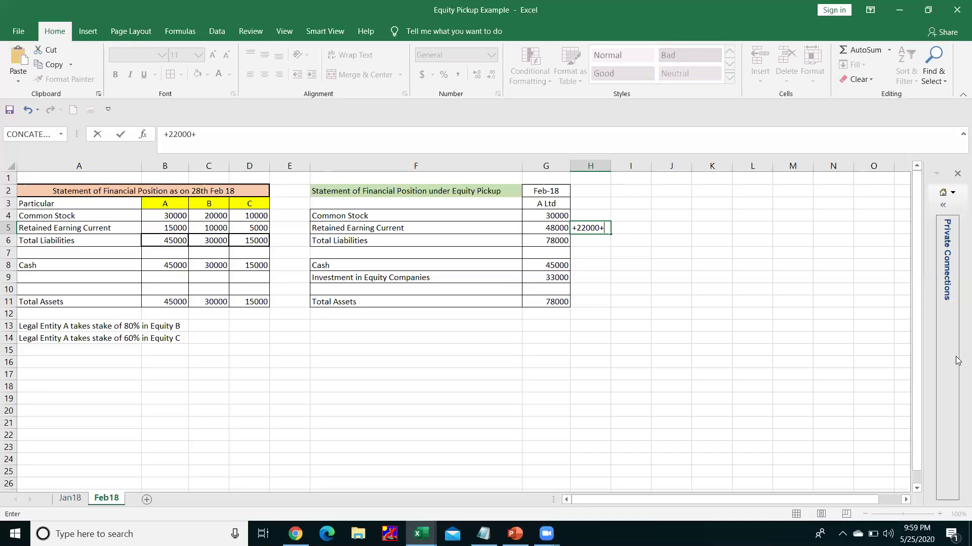
type("+15000")
type("8000+")
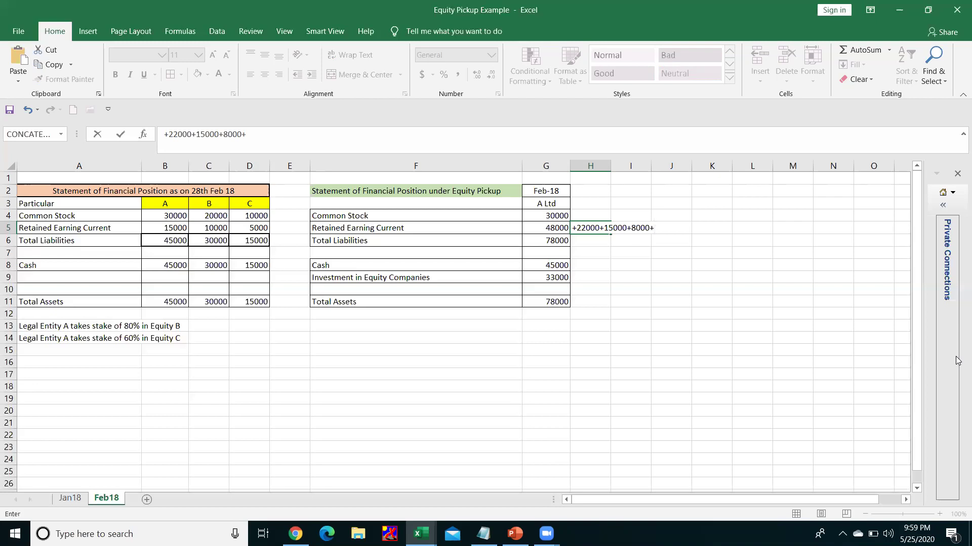
type("000")
key("Return")
key("Up")
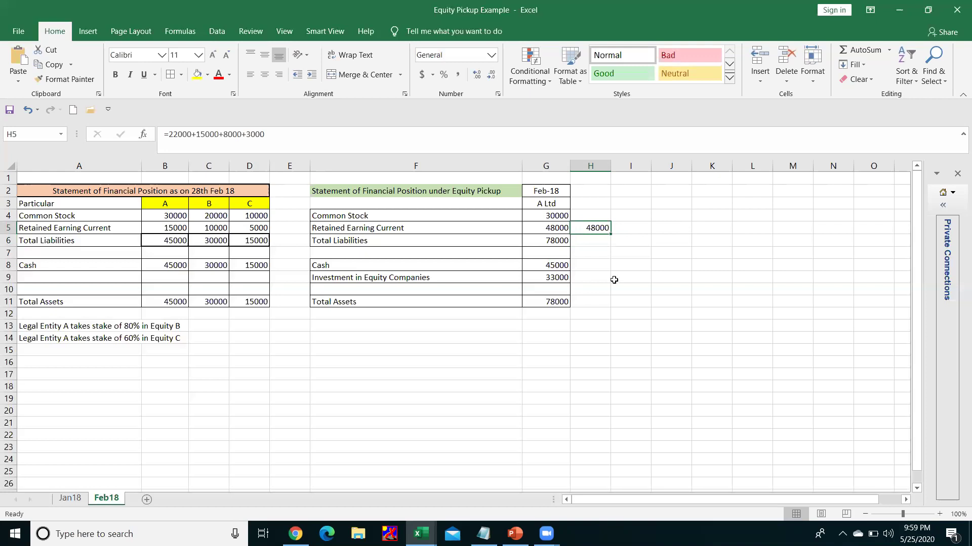
Inspect A Ltd's retained earnings and cash amounts in the Feb18 equity pickup statement.
left_click(534, 223)
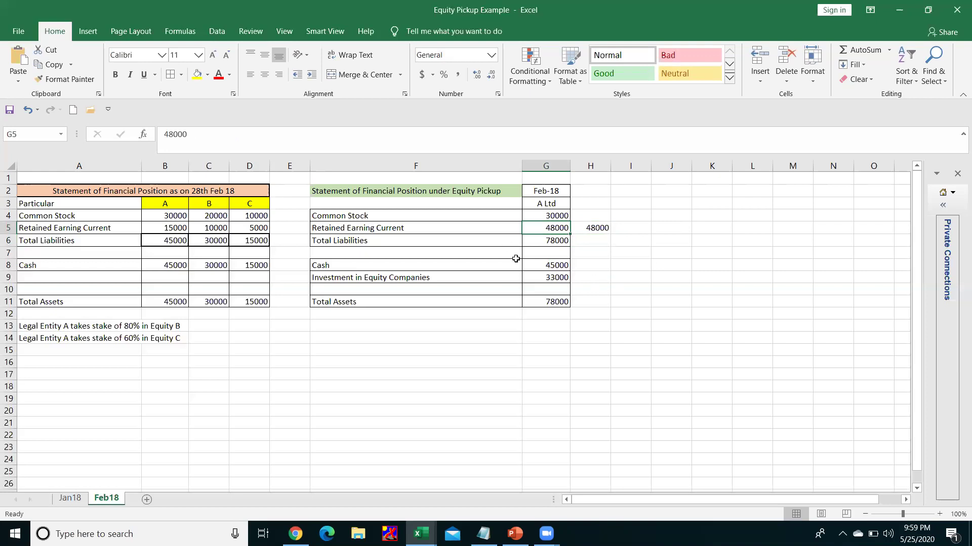
left_click(339, 265)
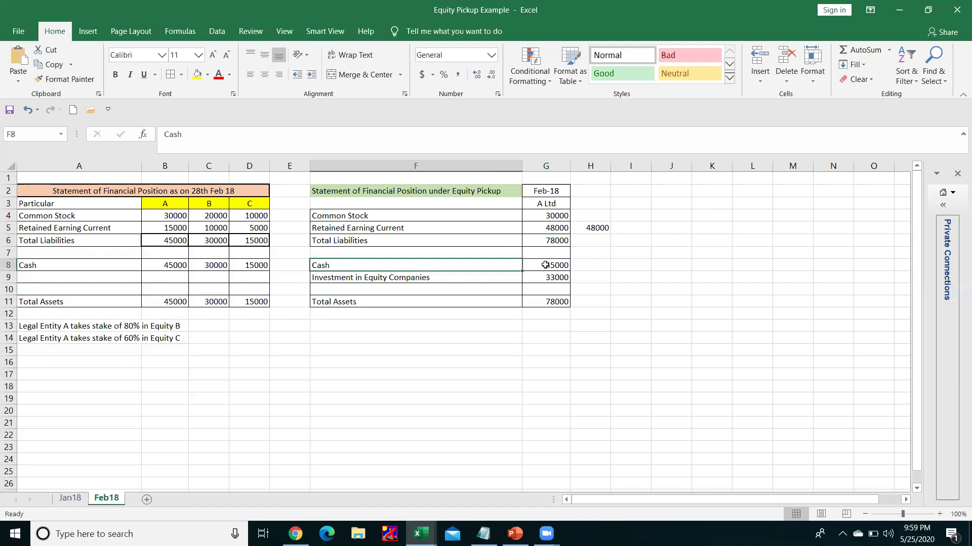
left_click(542, 267)
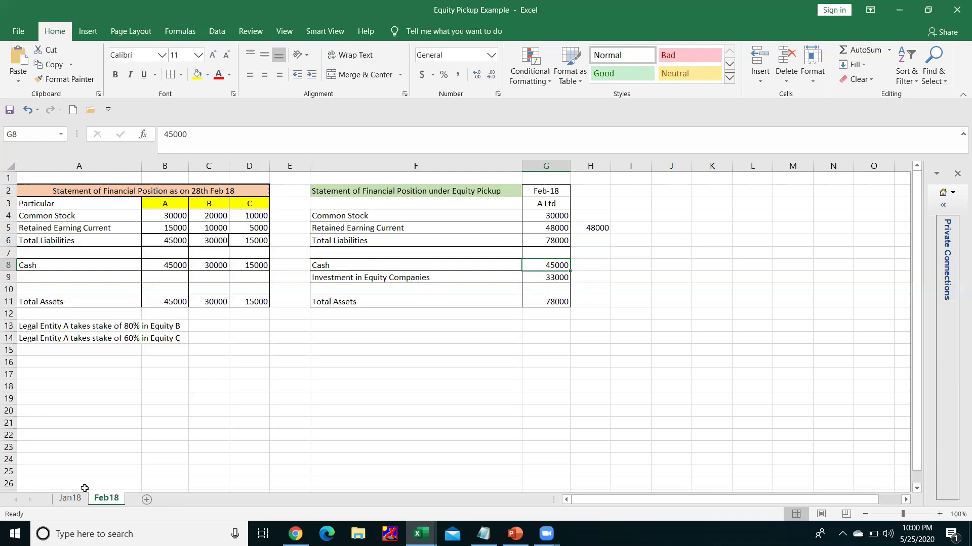
Check January's investment in equity companies on Jan18 and enter +22000 in H9 of Feb18.
left_click(69, 499)
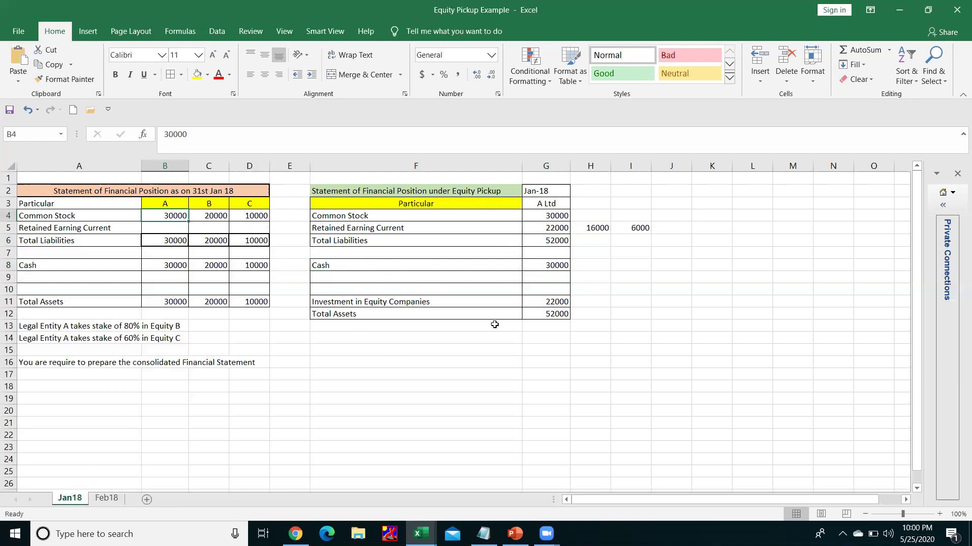
left_click(547, 301)
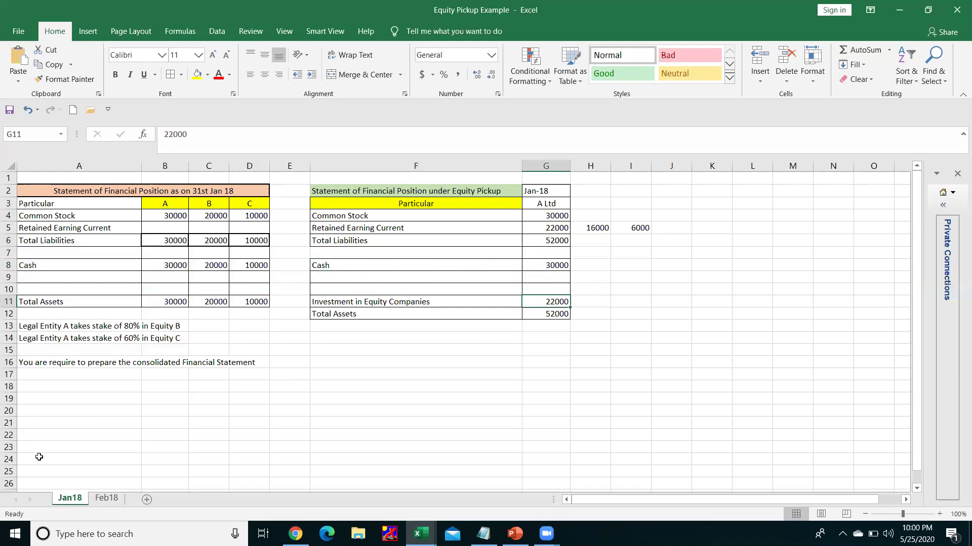
left_click(106, 500)
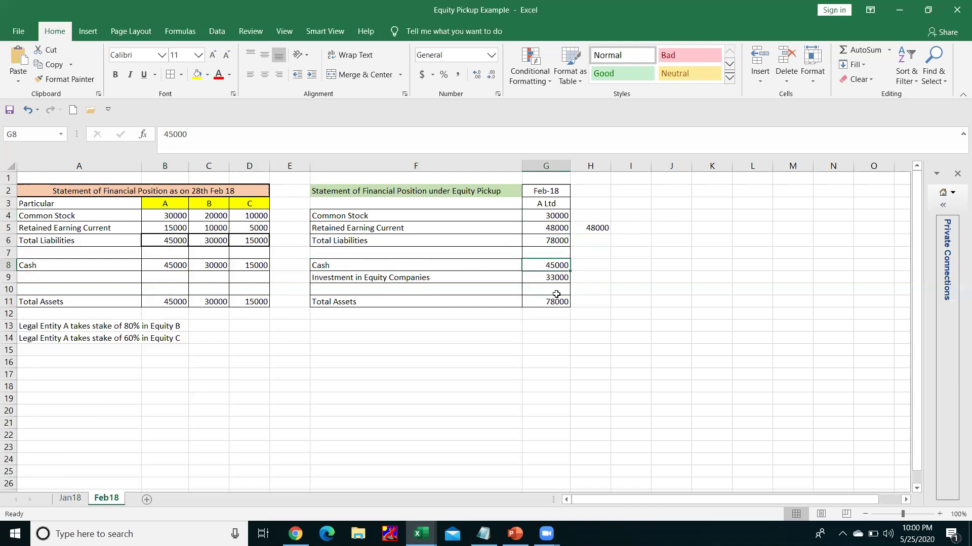
left_click(547, 277)
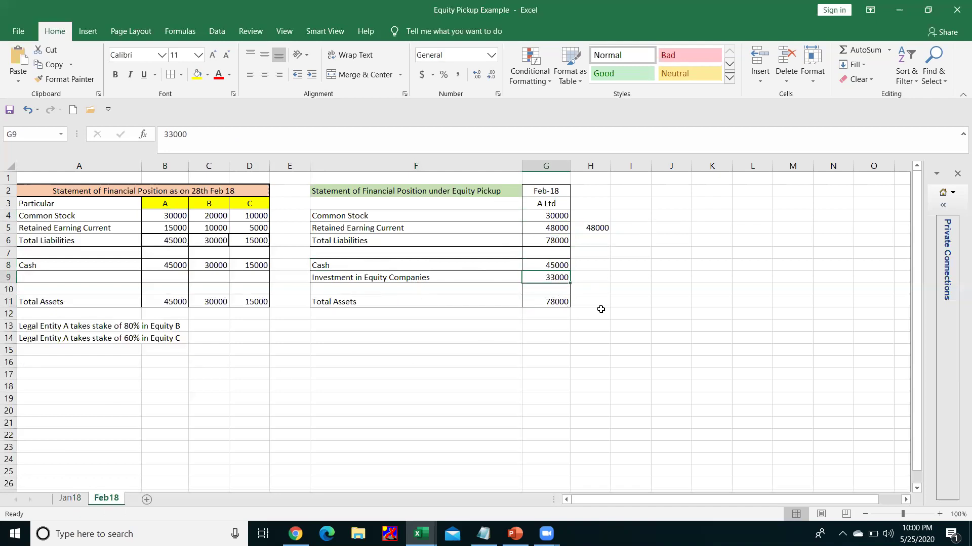
key("Right")
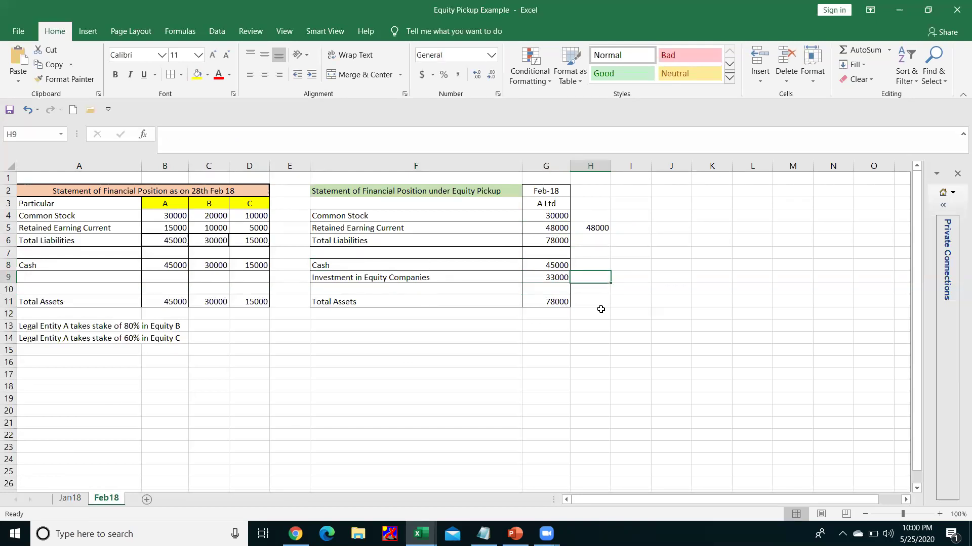
type("+22000")
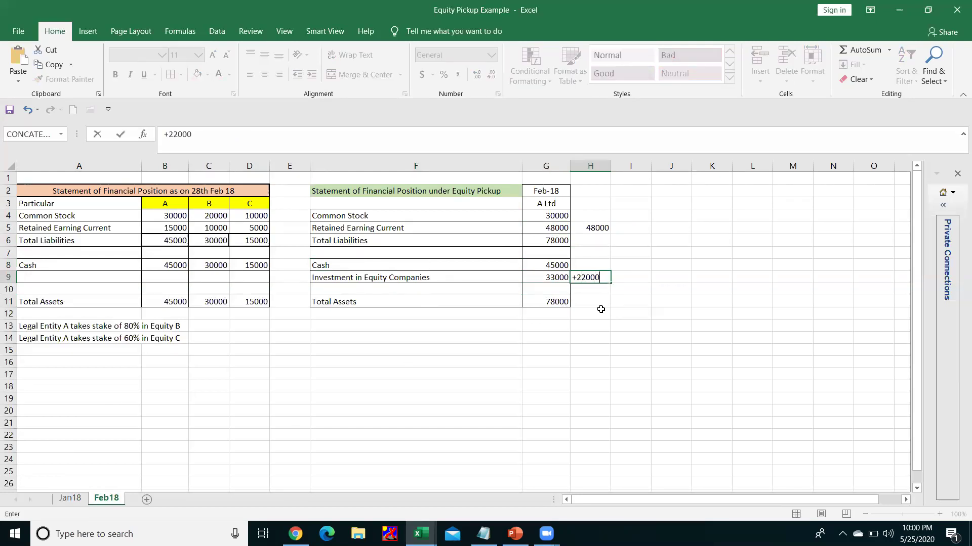
key("Return")
type("+")
left_click(213, 228)
type("+")
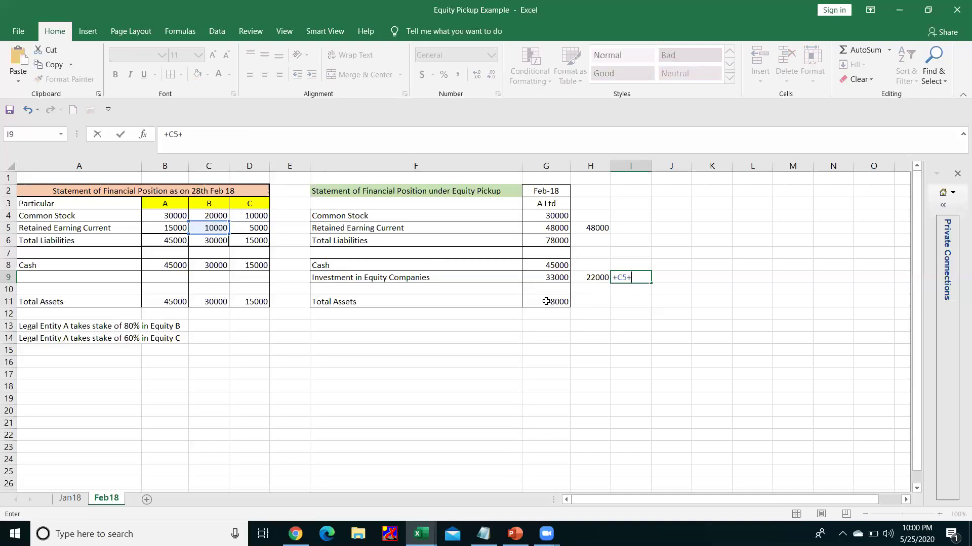
type("80/100")
key("Return")
key("Up")
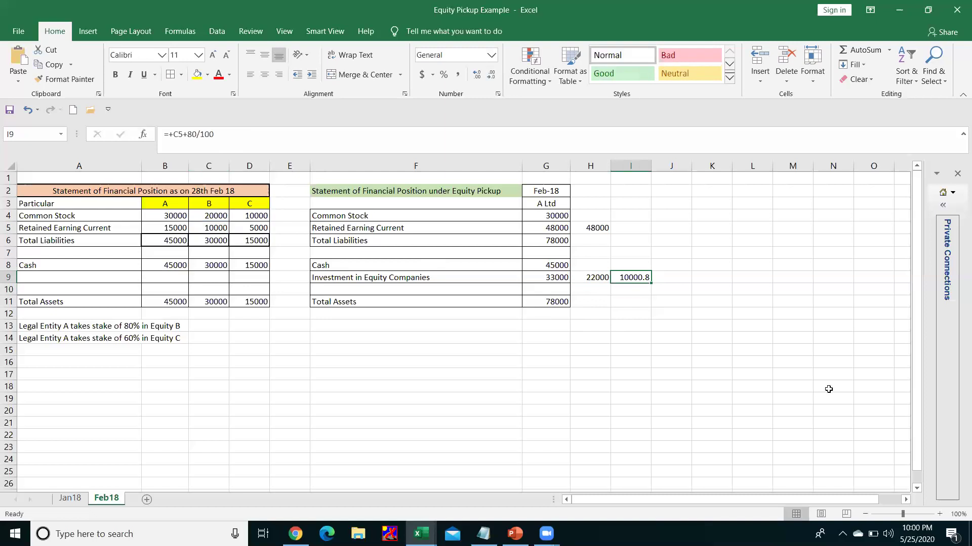
key("Delete")
Calculate A's 80% share of entity B's February retained earnings in I9 with +C5*80/100.
type("+")
key("Up")
key("Left")
key("Left")
key("Left")
key("Left")
key("Left")
key("Left")
key("Up")
key("Up")
type("*80")
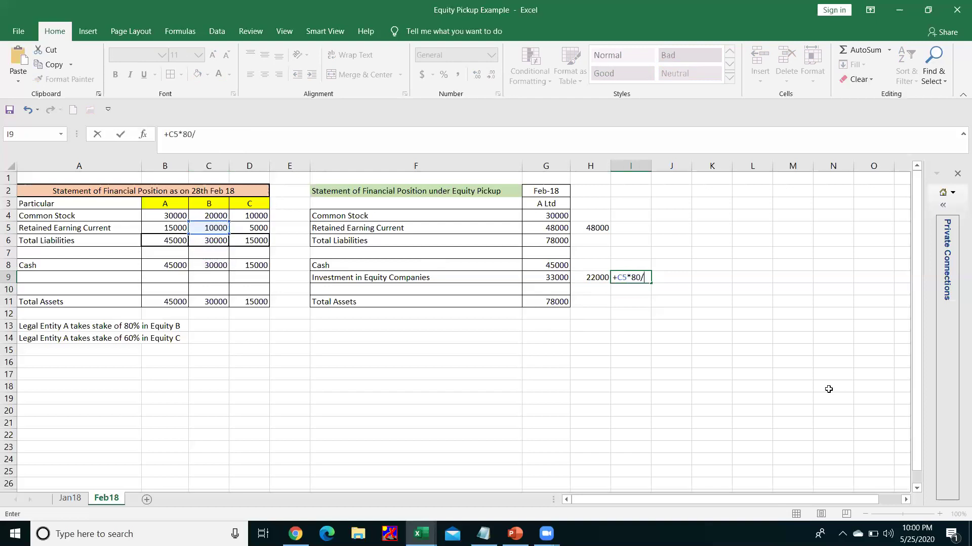
type("/100")
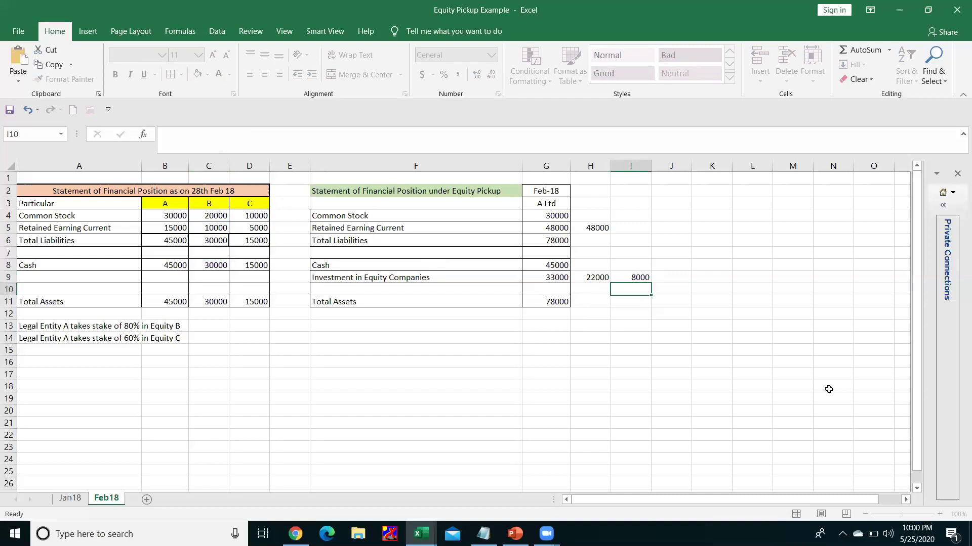
key("Return")
Calculate A's 60% share of entity C's February retained earnings in J9 with +D5*60/100.
key("Up")
key("Right")
type("+")
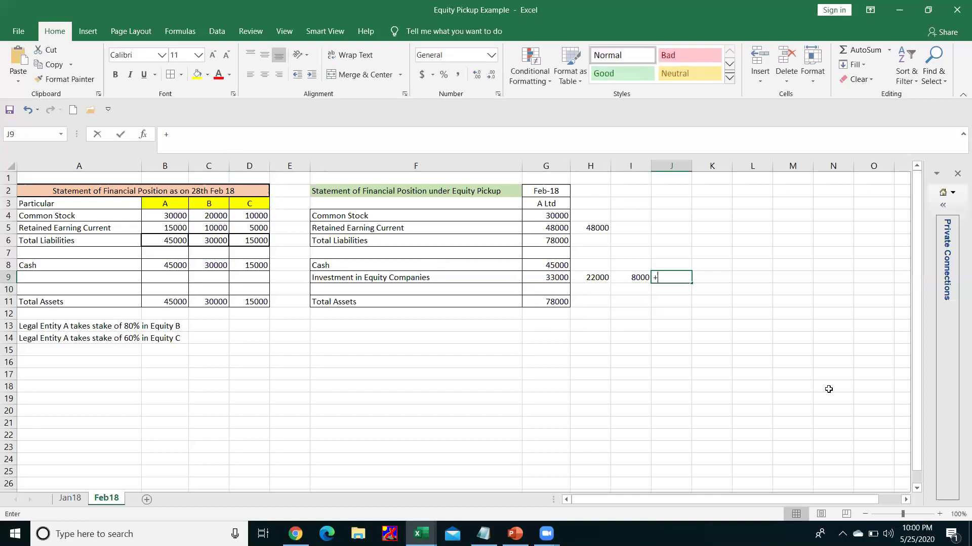
key("Up")
key("Up")
key("Up")
key("Up")
key("Up")
key("Left")
key("Left")
key("Left")
key("Left")
key("Left")
key("Left")
key("Left")
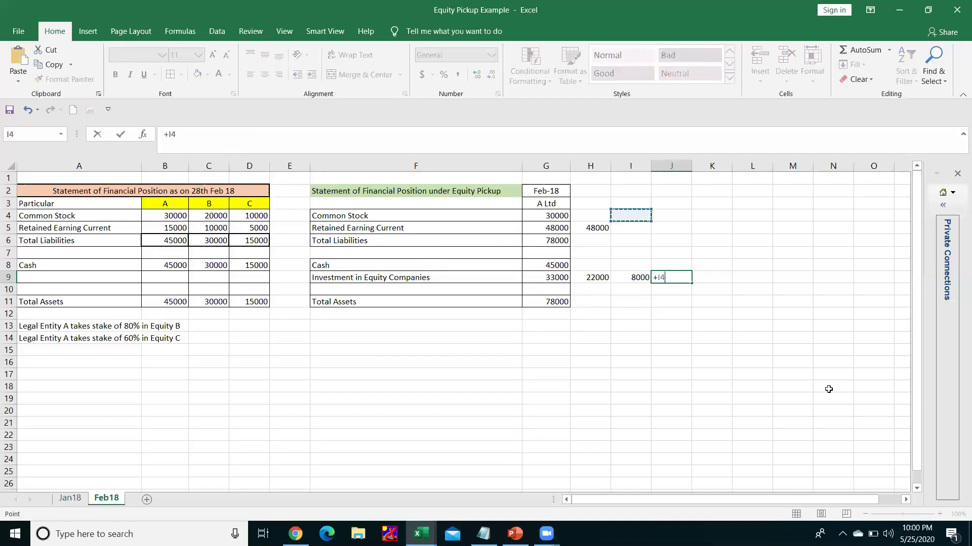
key("Right")
key("Down")
type("*60/100")
key("Return")
Compare the sum of H9:J9 with A Ltd's Investment in Equity Companies amount in G9.
key("Up")
key("shift+Left")
key("shift+Left")
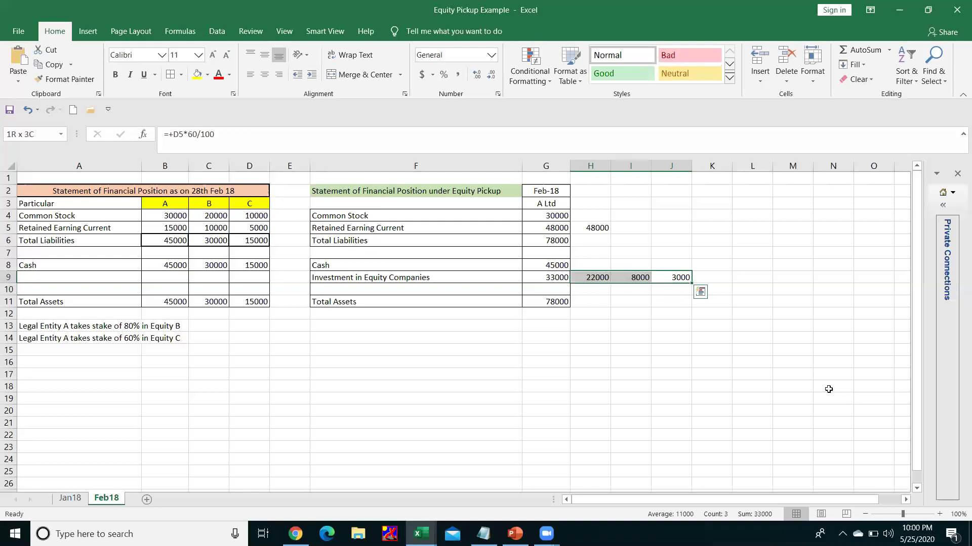
left_click(554, 282)
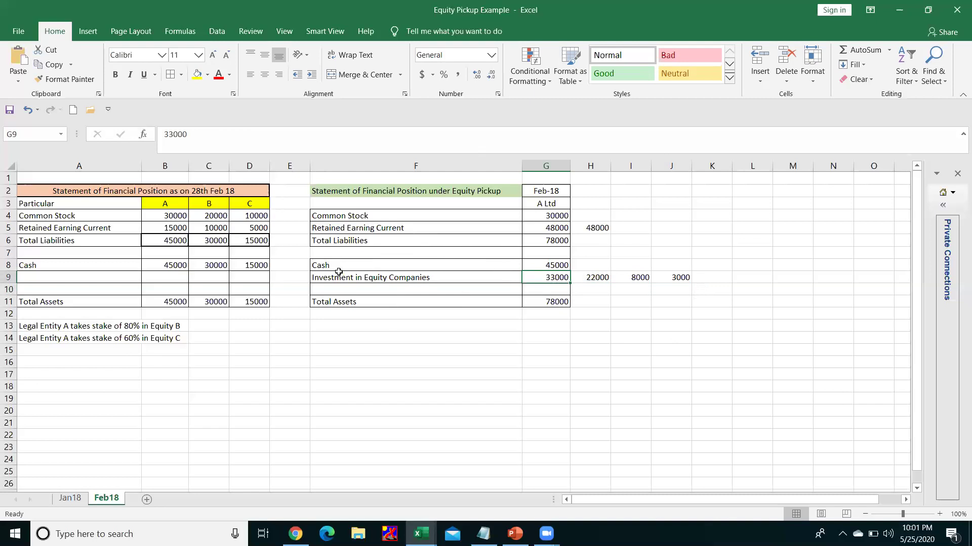
Switch to the Oracle Financial Consolidation and Close Cloud page in Chrome.
key("alt+Tab")
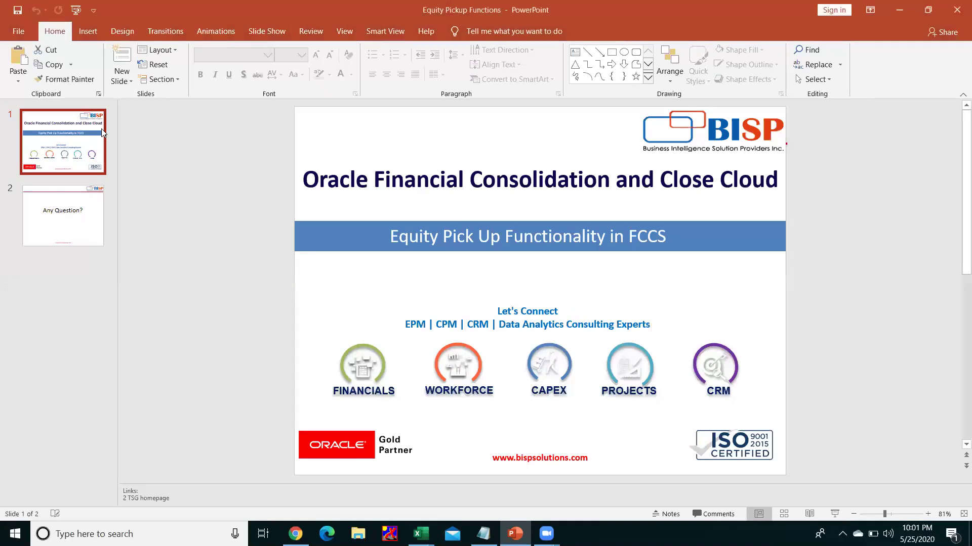
key("alt+Tab")
key("alt+Tab")
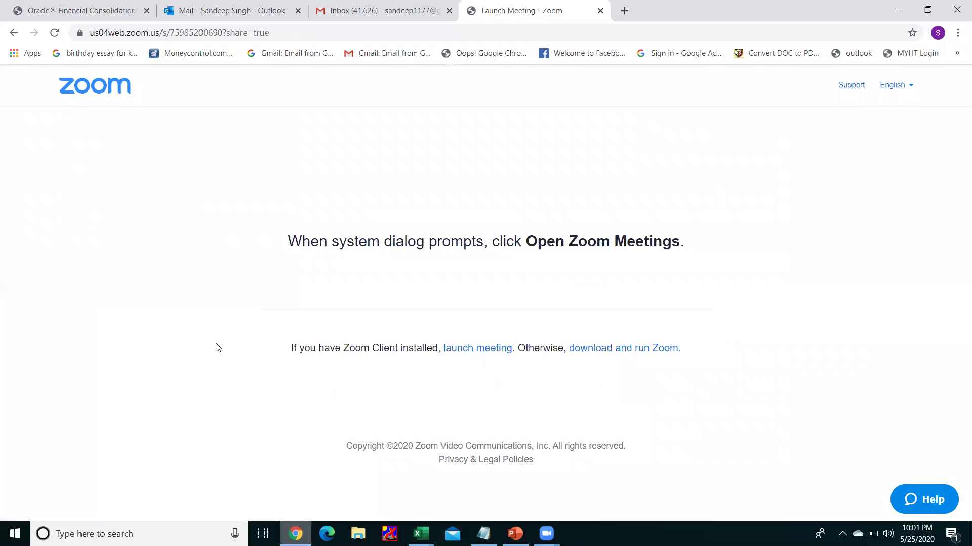
left_click(296, 534)
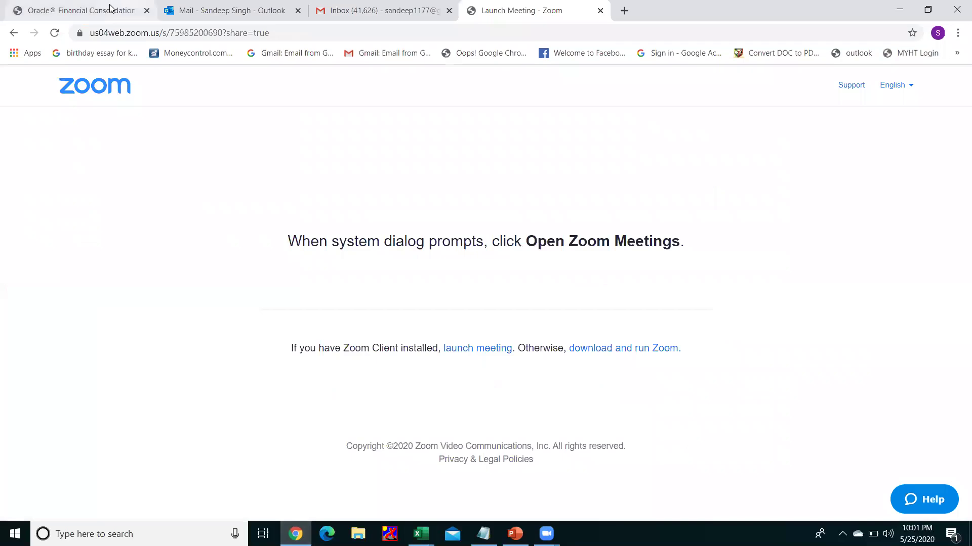
left_click(141, 6)
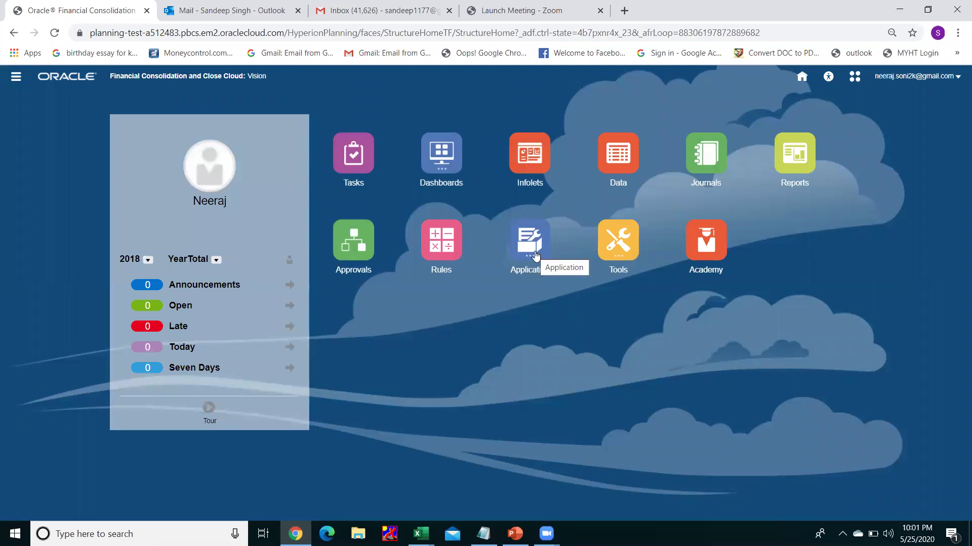
Review the enabled consolidation features in the application's configuration, including Ownership Management and Equity PickUp.
left_click(536, 254)
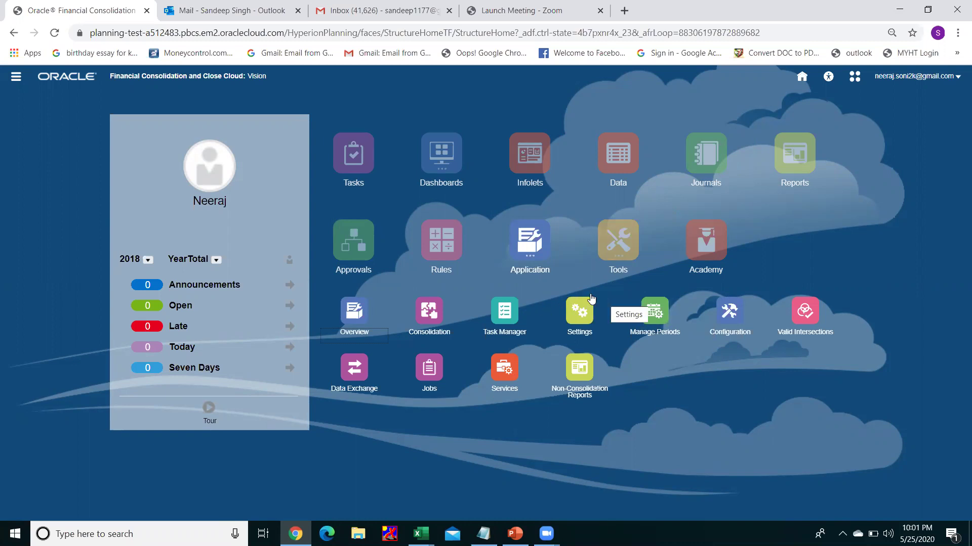
left_click(727, 333)
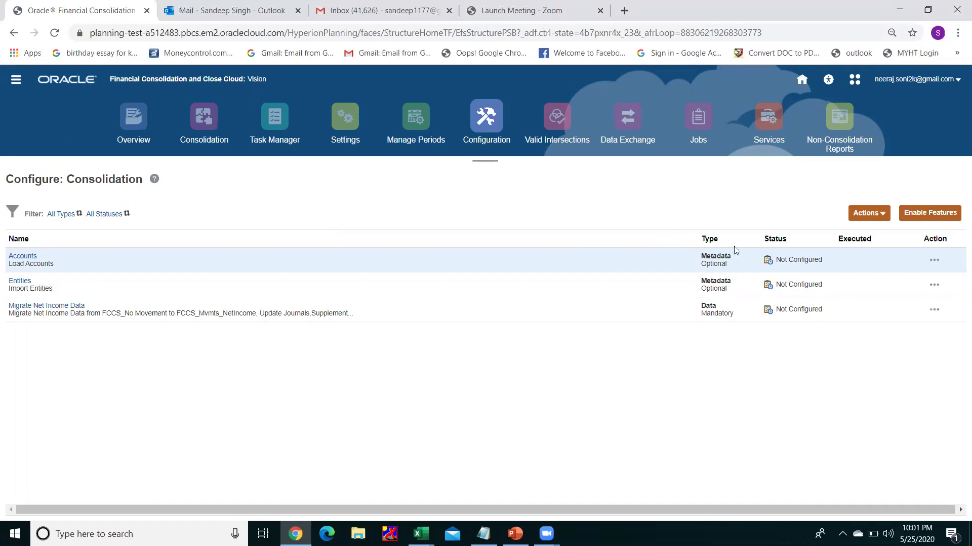
left_click(928, 213)
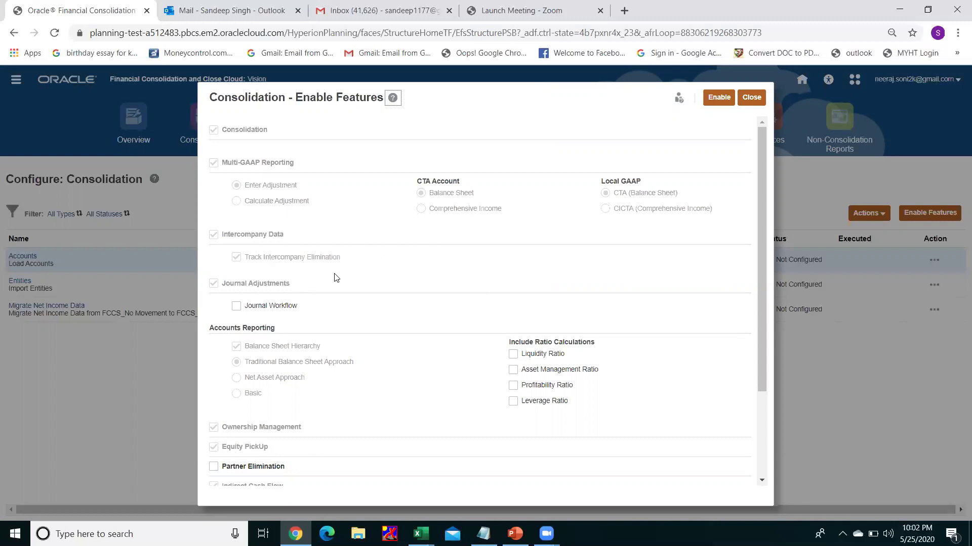
left_click(751, 97)
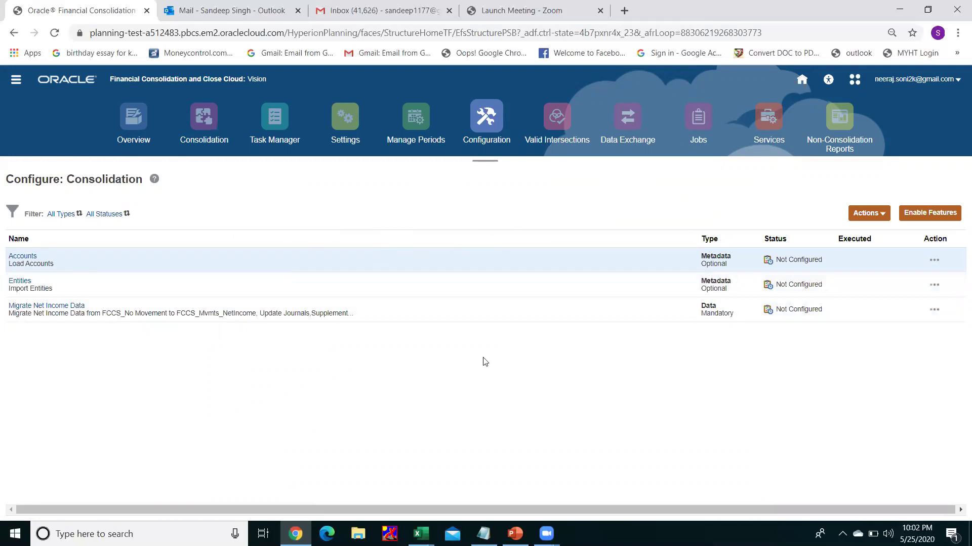
Open the dimension editor and display the Entity dimension's members.
left_click(20, 86)
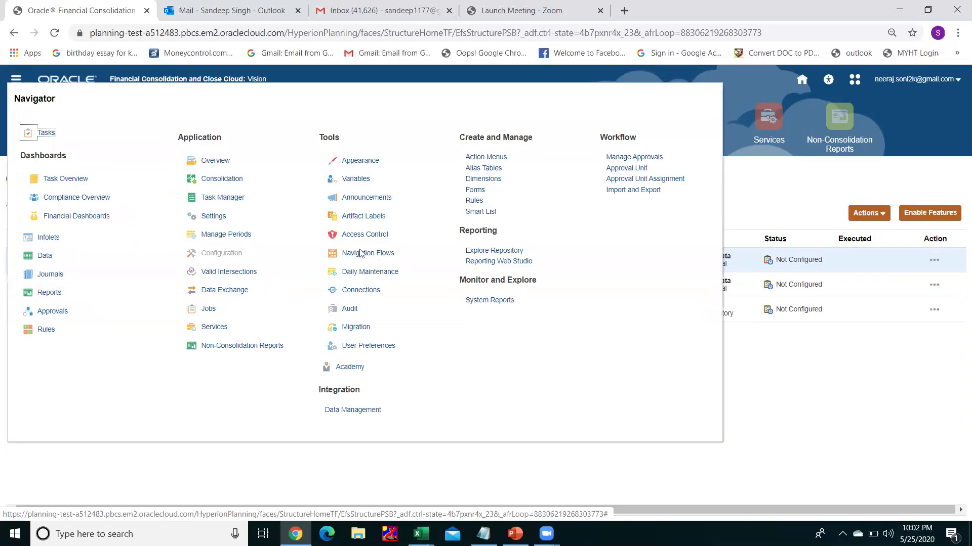
left_click(495, 181)
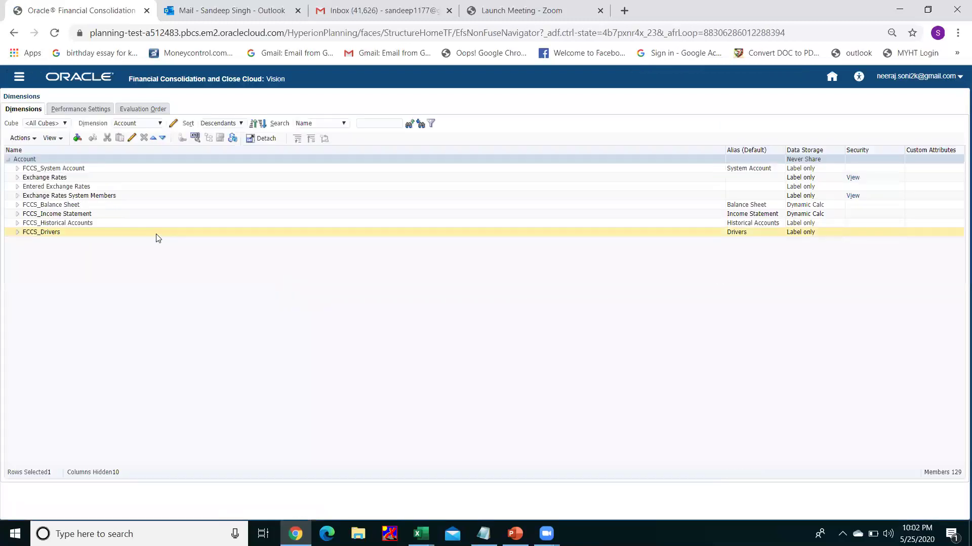
left_click(157, 124)
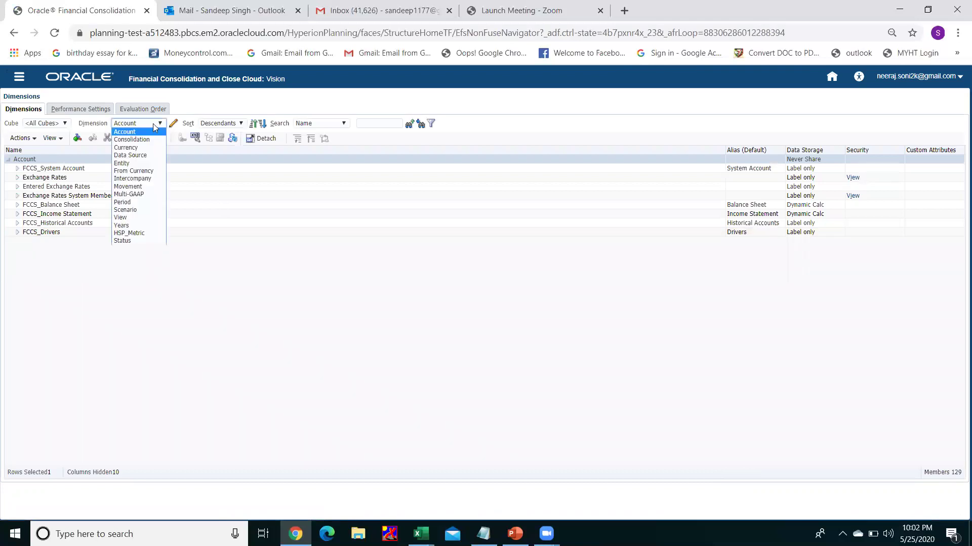
left_click(130, 163)
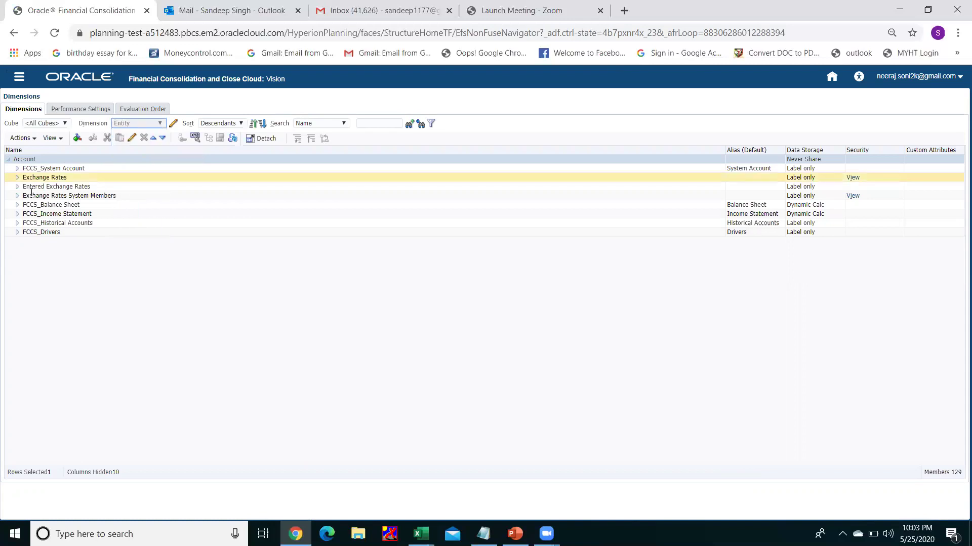
left_click(17, 179)
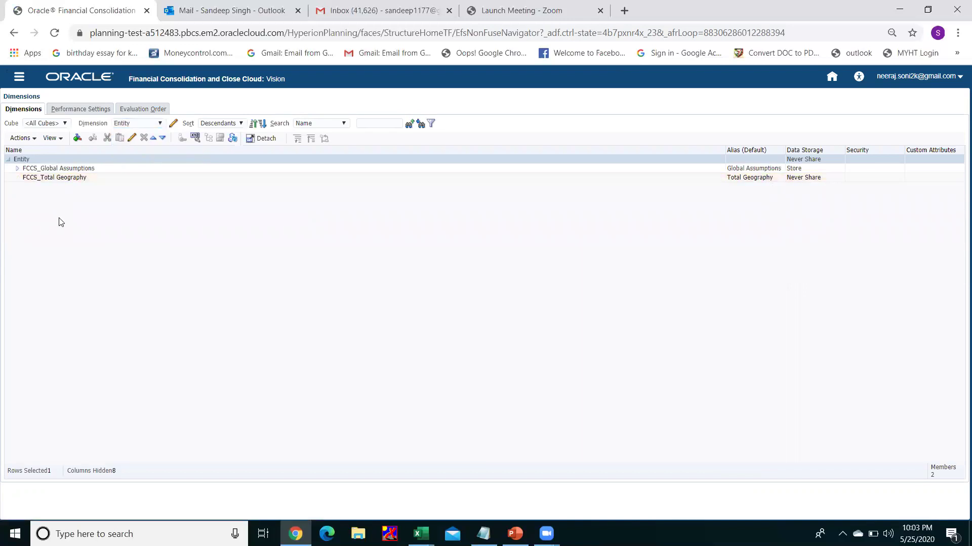
Add and save a child entity named CE-01 under FCCS_Total Geography with the default member properties.
left_click(54, 177)
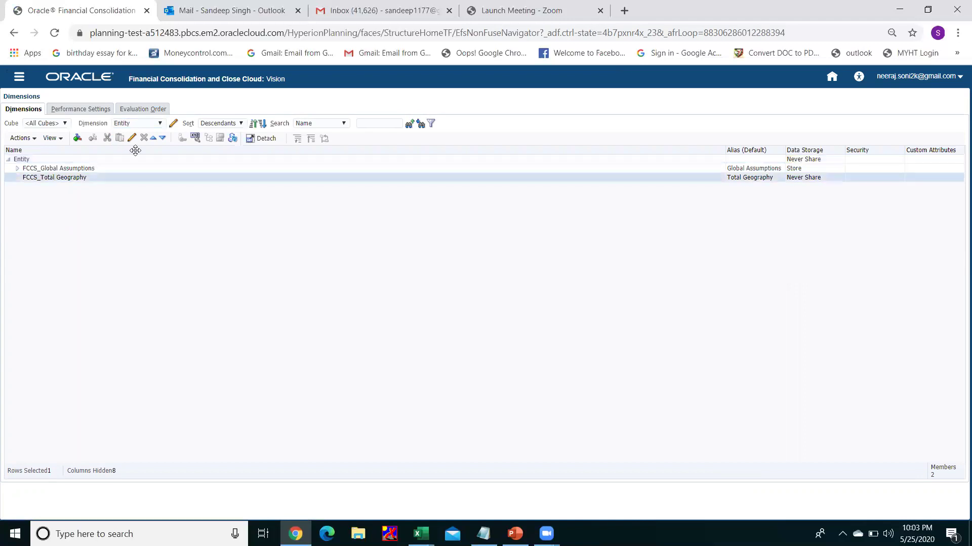
left_click(77, 138)
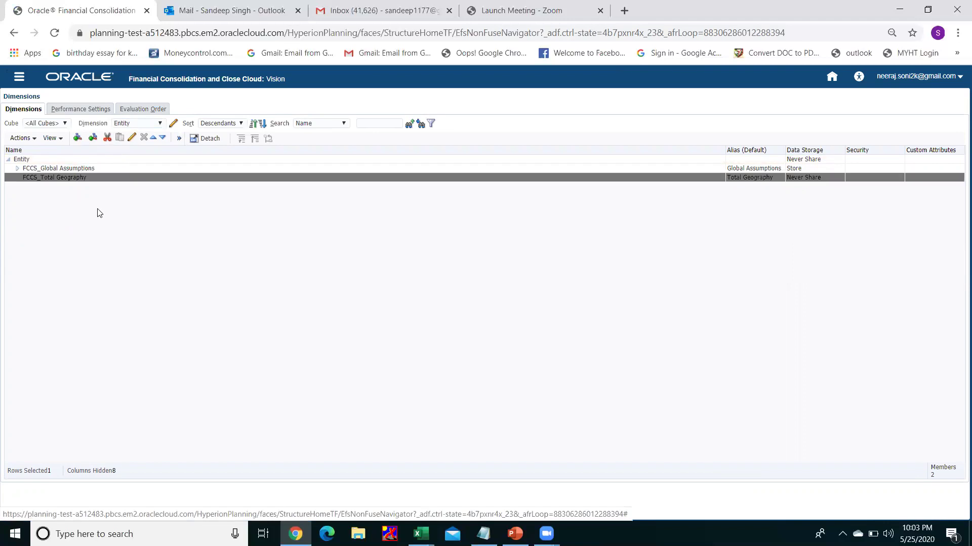
left_click(162, 139)
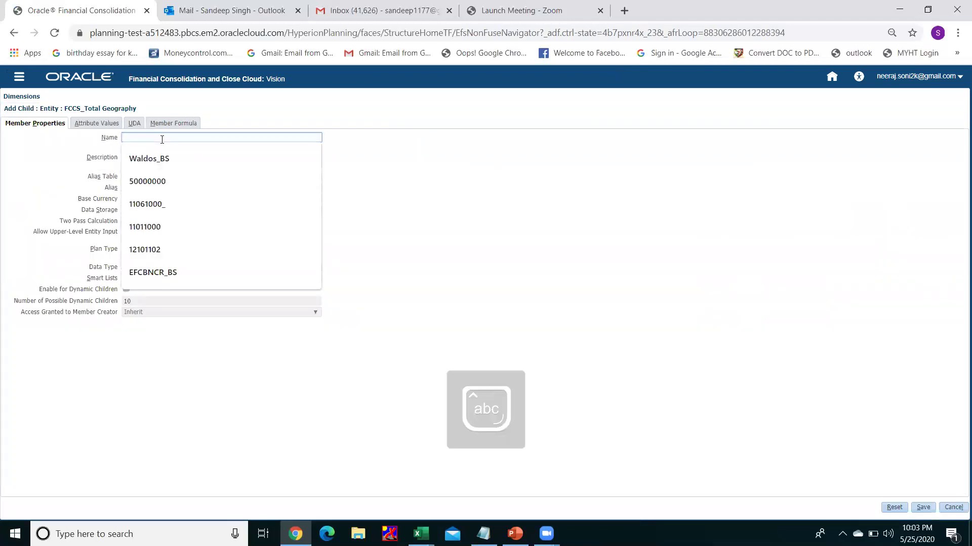
type("CE")
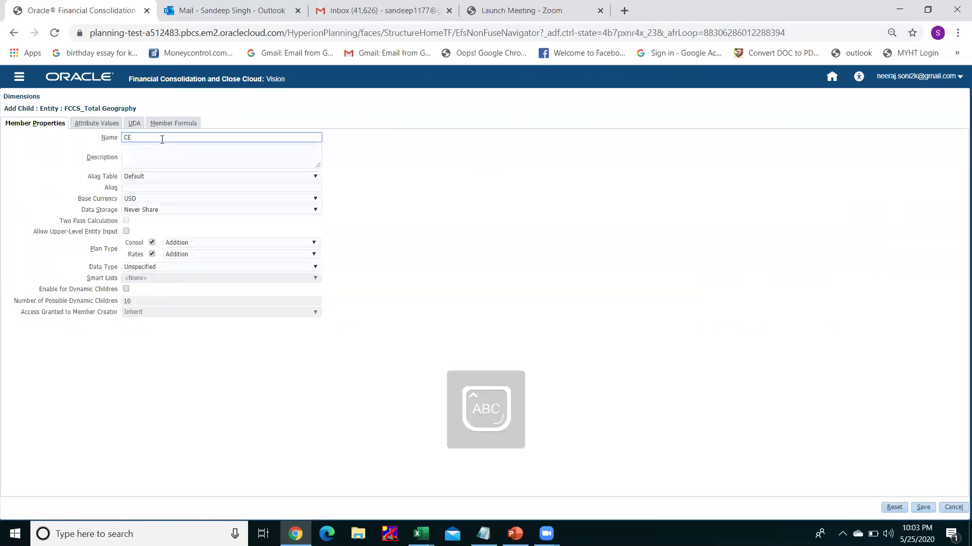
type("-")
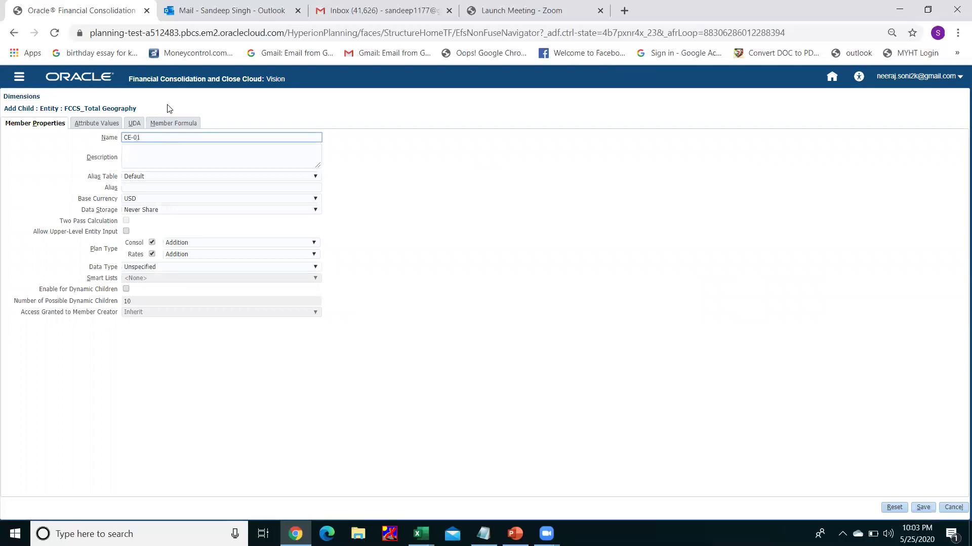
type("01")
left_click(923, 507)
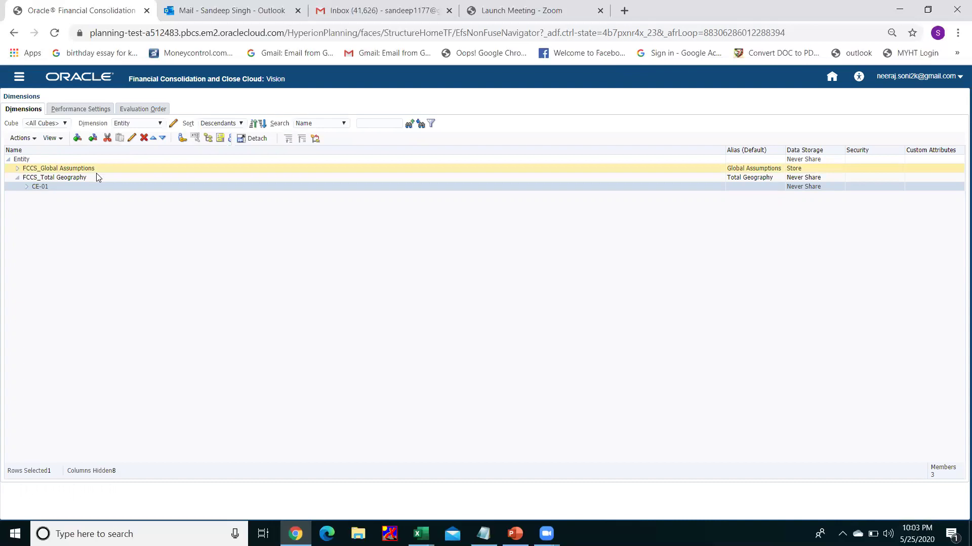
Add and save a child entity named A under CE-01 with the Intercompany Entity attribute value ICP_Entity_Yes.
left_click(136, 137)
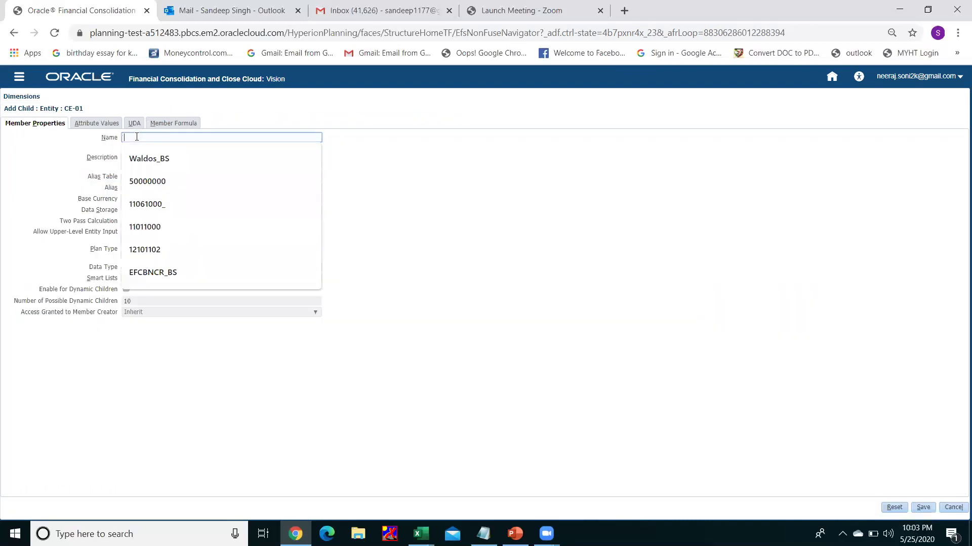
type("A")
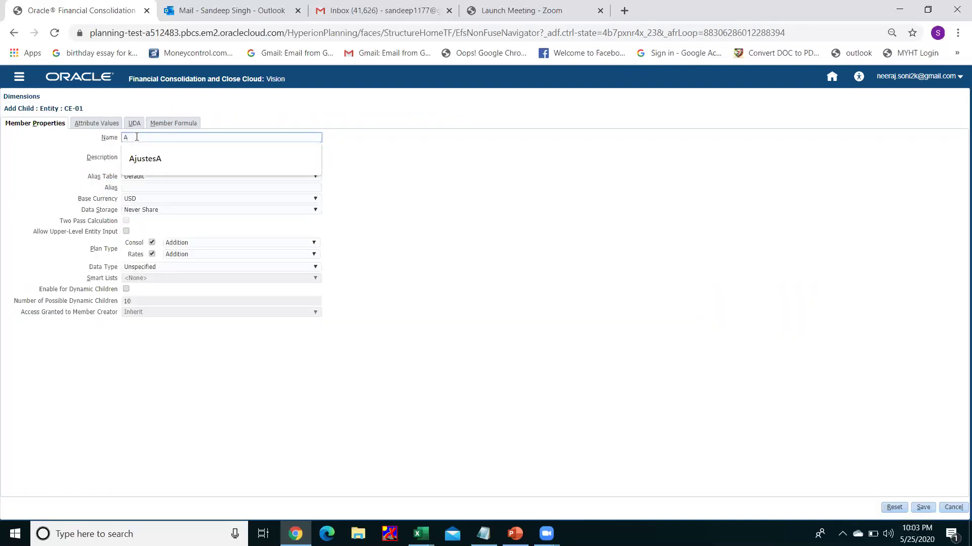
left_click(102, 124)
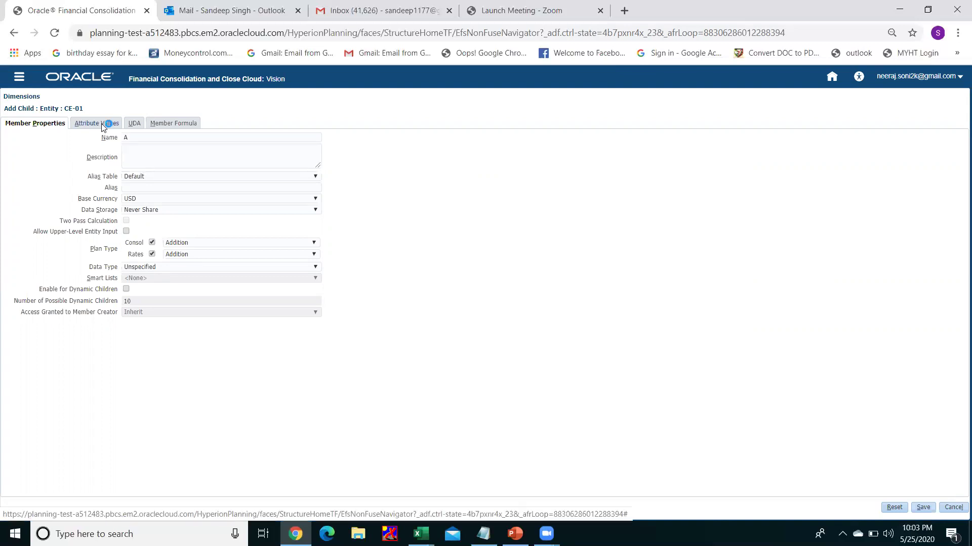
left_click(8, 147)
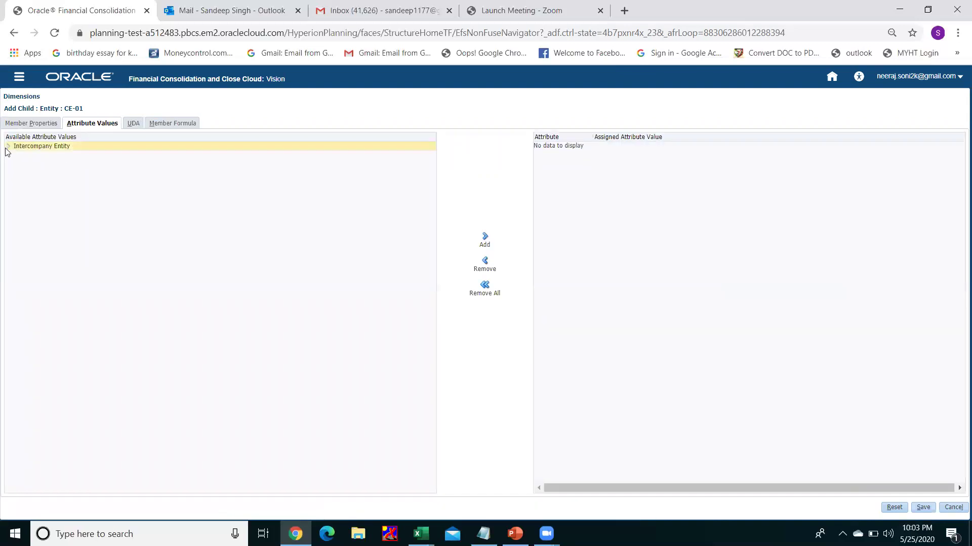
left_click(28, 156)
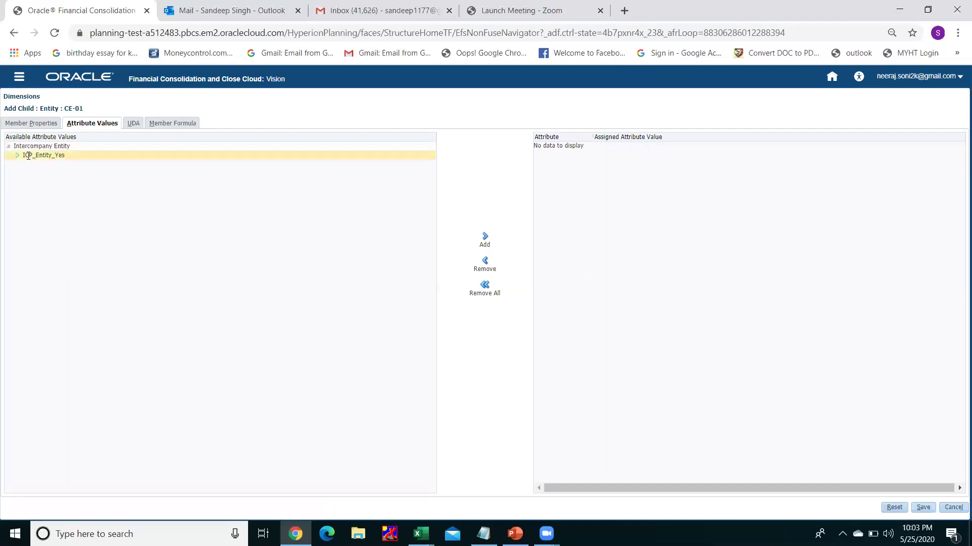
left_click(25, 155)
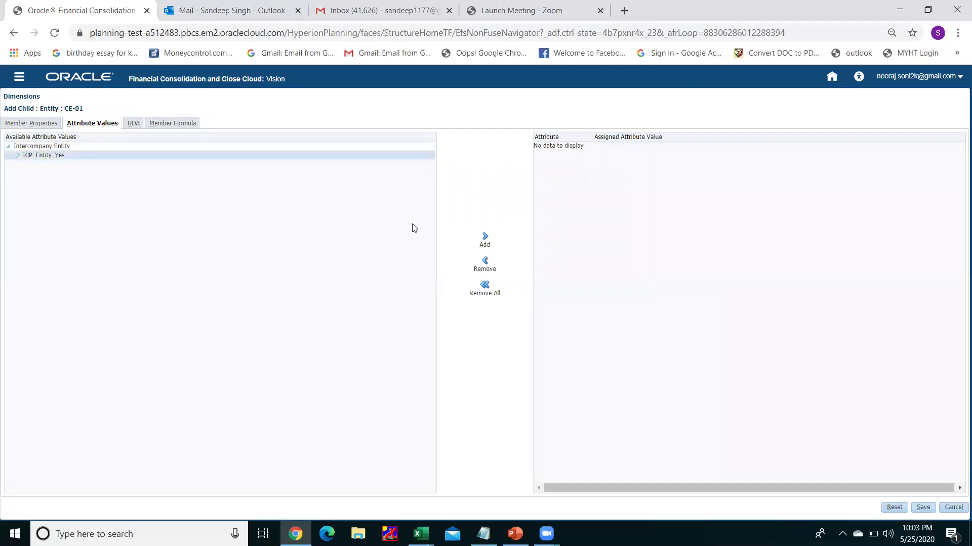
left_click(485, 236)
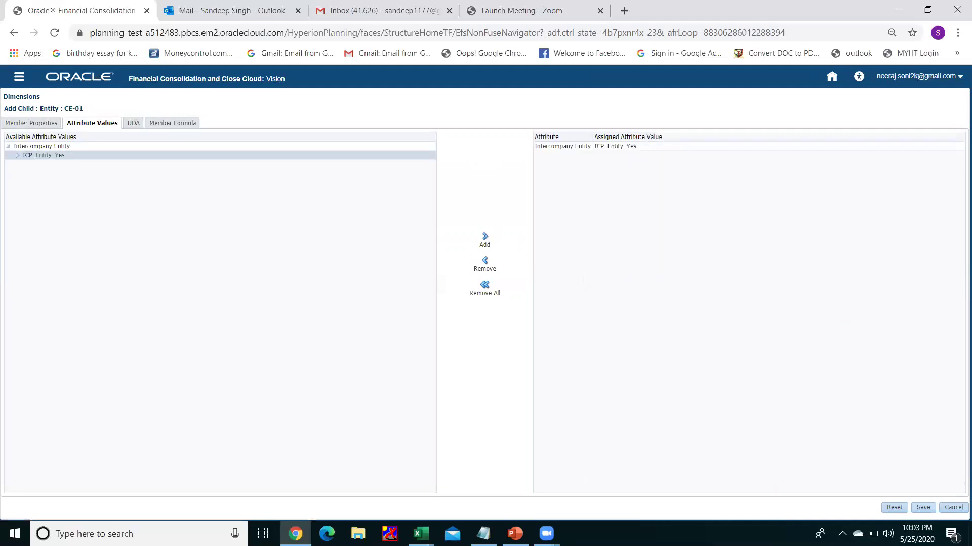
left_click(925, 509)
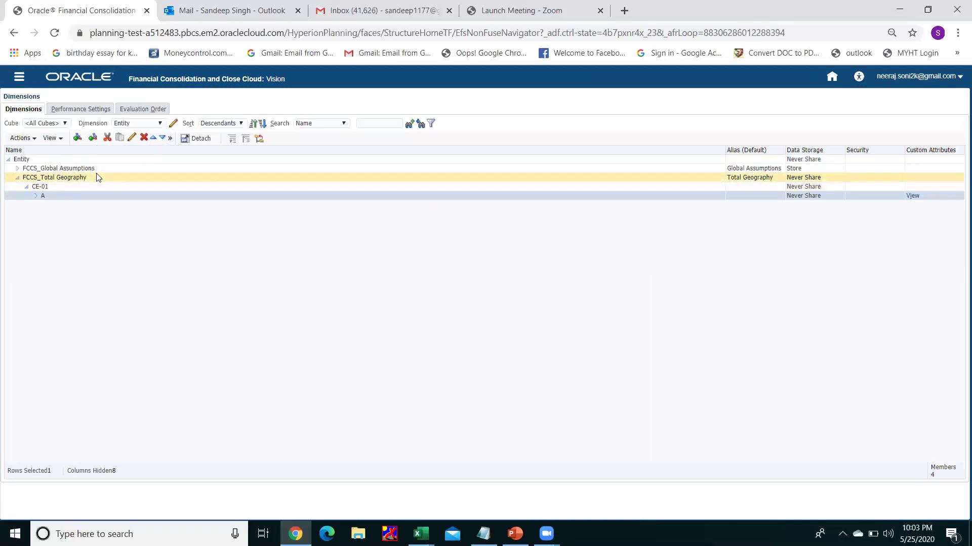
Add and save a sibling of entity A named B with the Intercompany Entity attribute value ICP_Entity_Yes.
left_click(138, 134)
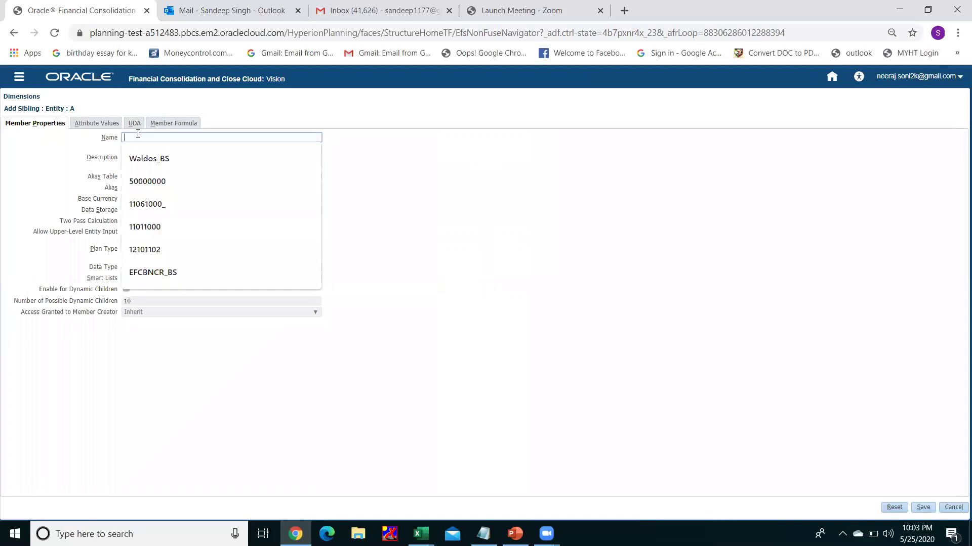
type("B")
left_click(74, 124)
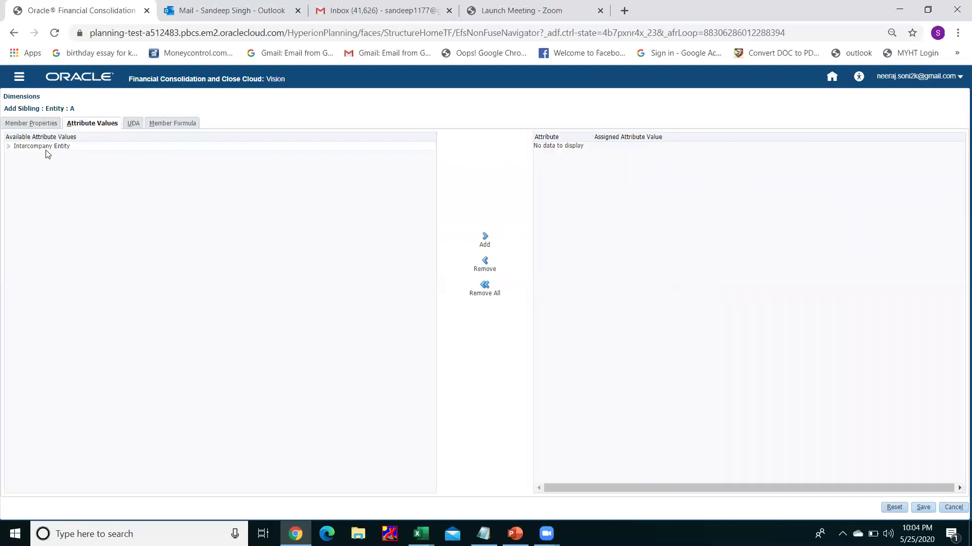
left_click(9, 147)
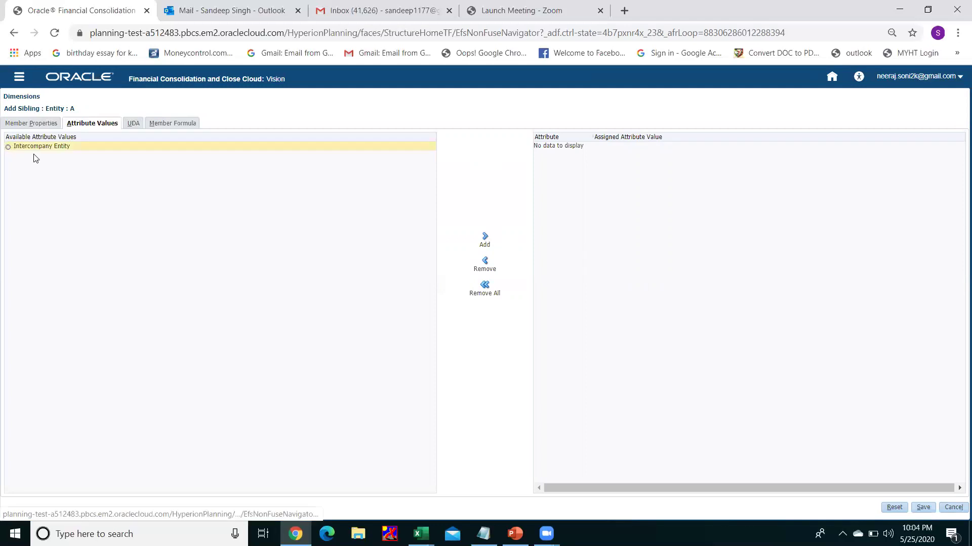
left_click(485, 237)
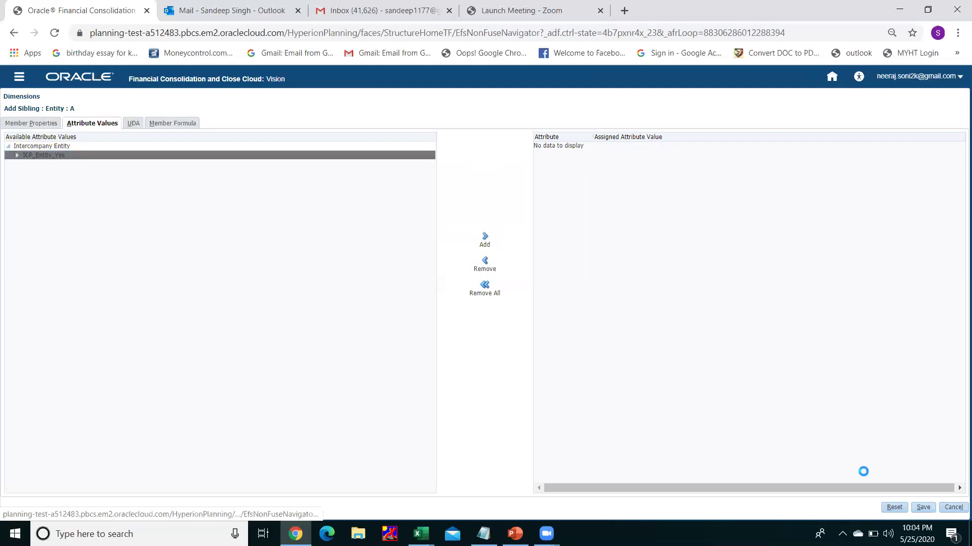
left_click(922, 508)
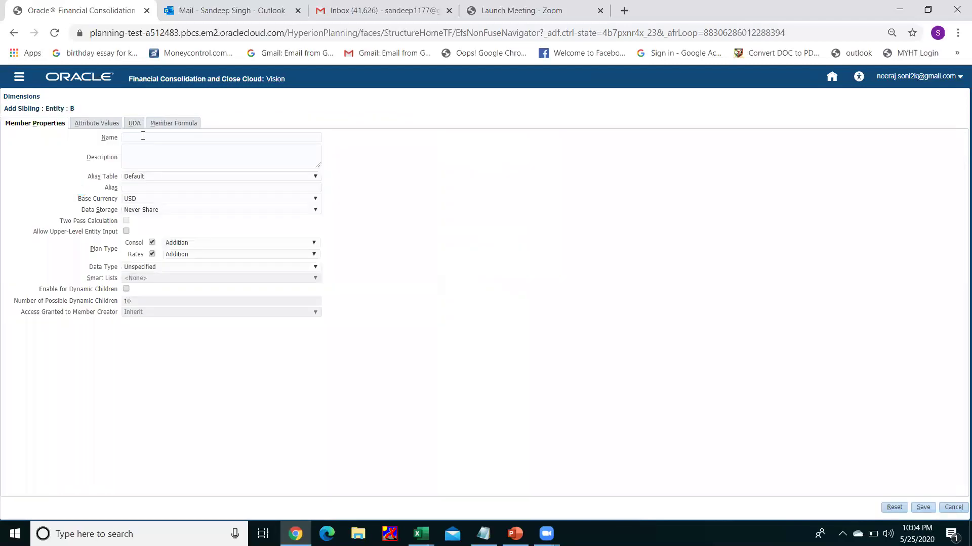
Add and save a sibling of entity B named C with the Intercompany Entity attribute value ICP_Entity_Yes.
left_click(142, 136)
type("C")
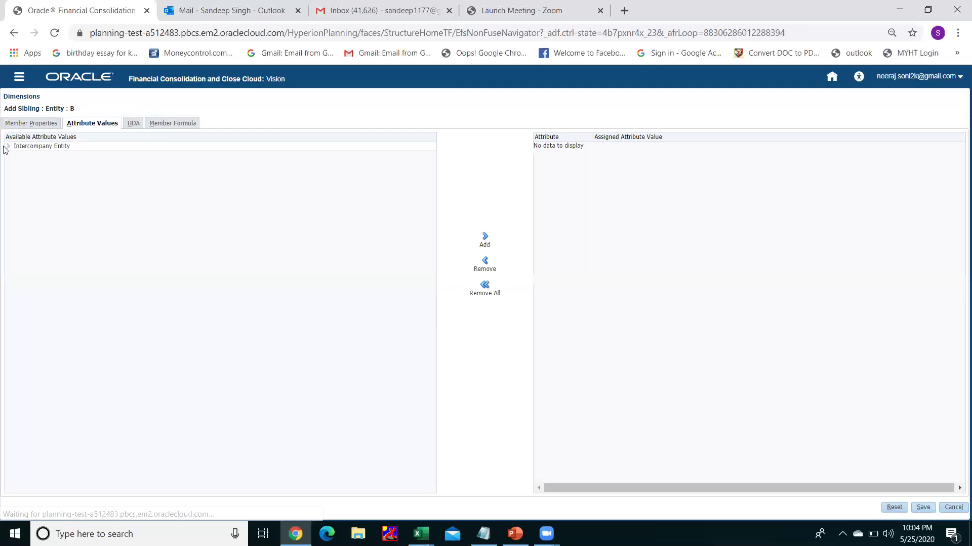
left_click(8, 147)
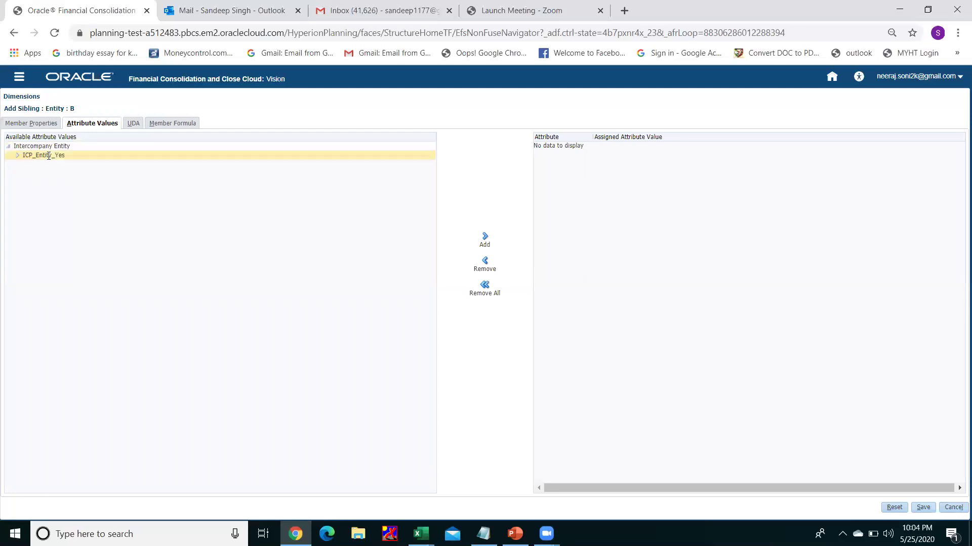
left_click(482, 237)
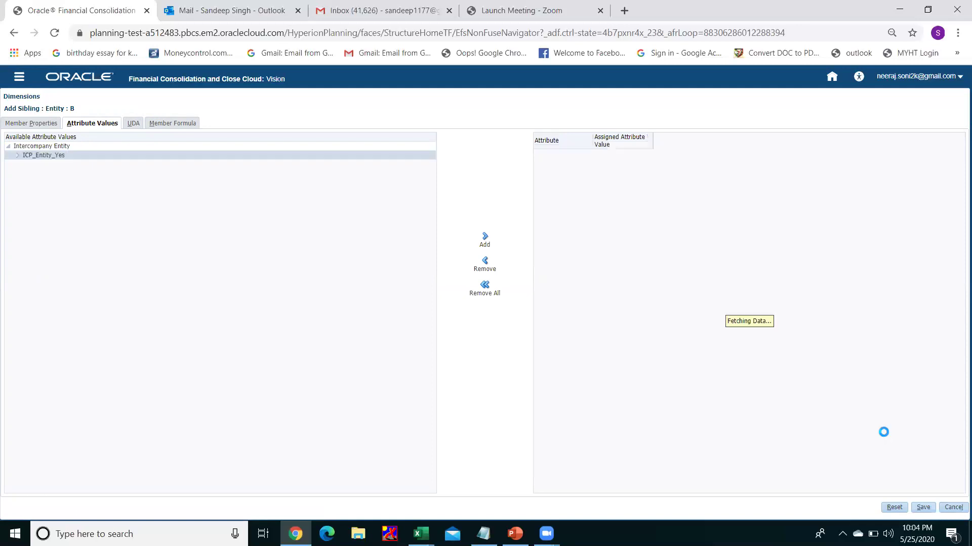
left_click(923, 508)
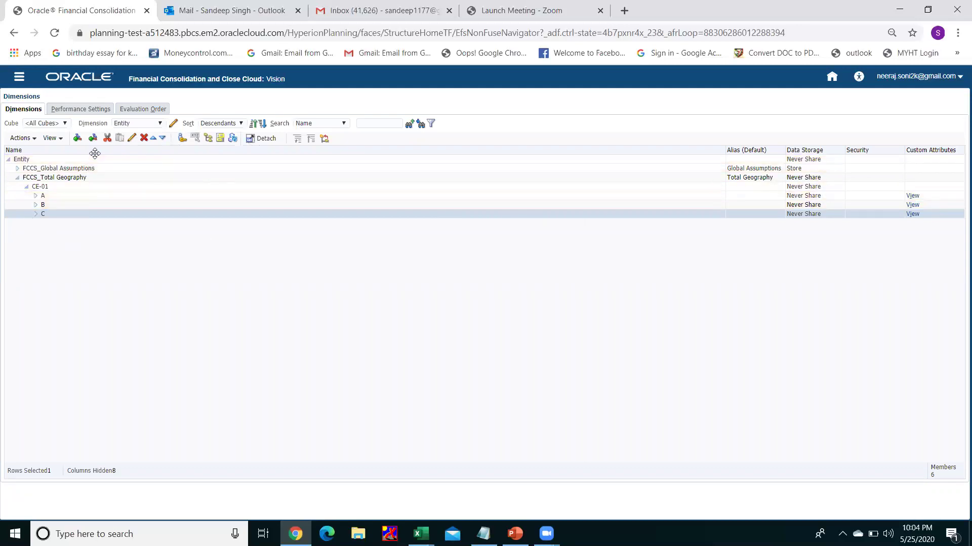
Refresh the application database with the changed Entity metadata and close the progress report.
left_click(232, 138)
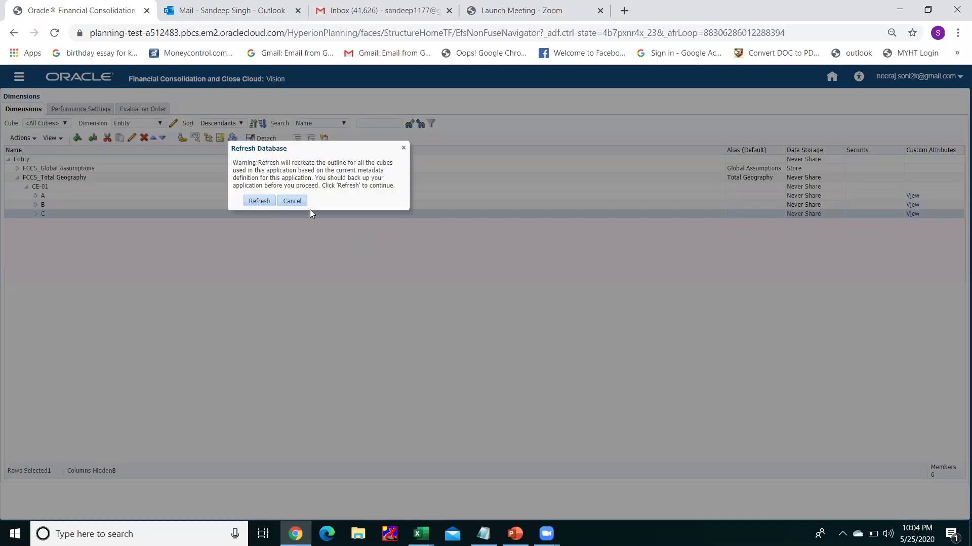
left_click(257, 201)
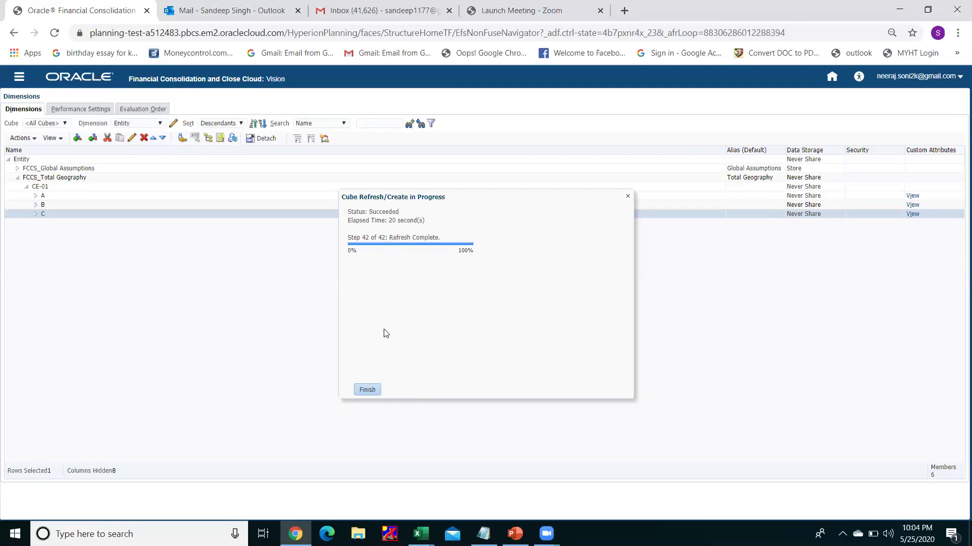
left_click(365, 390)
Return to the home page and open the application's consolidation Manage Ownership page.
left_click(833, 79)
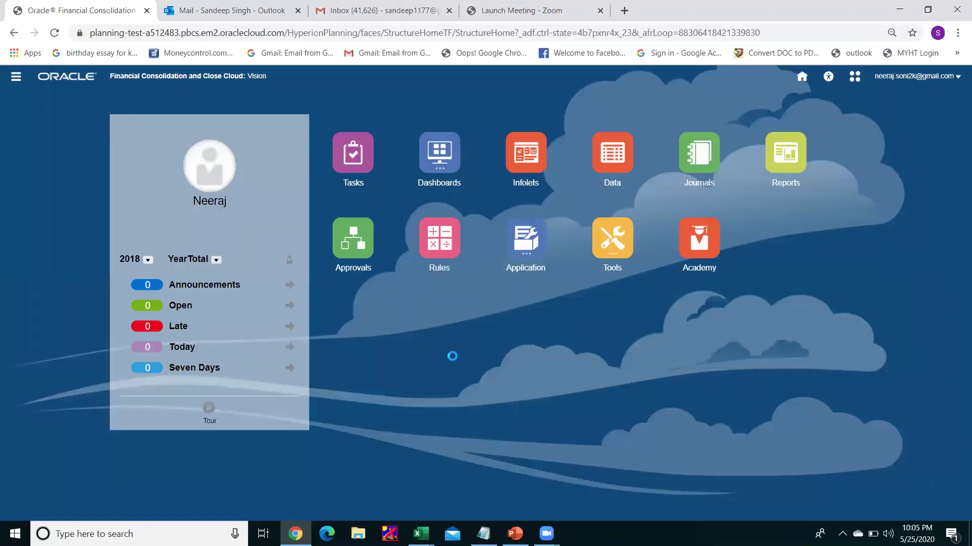
left_click(534, 253)
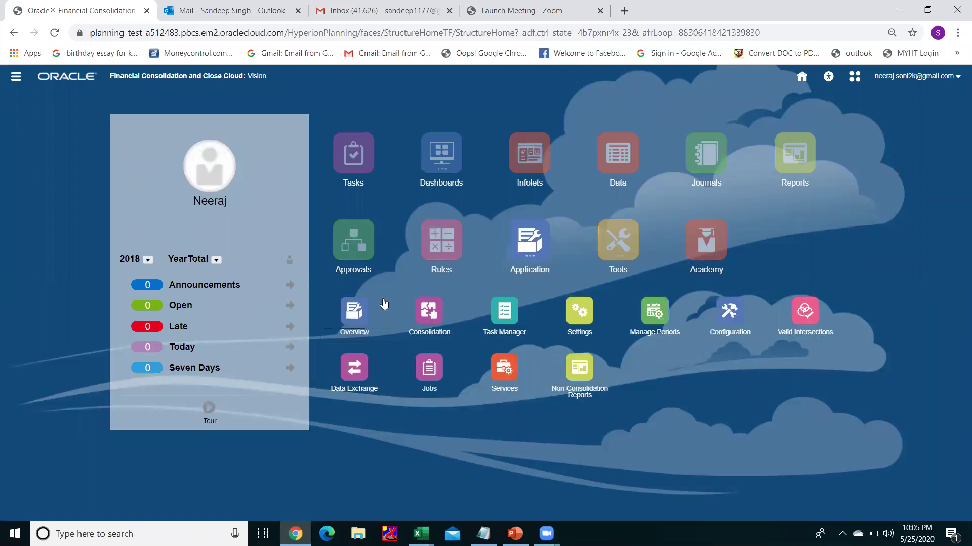
left_click(428, 322)
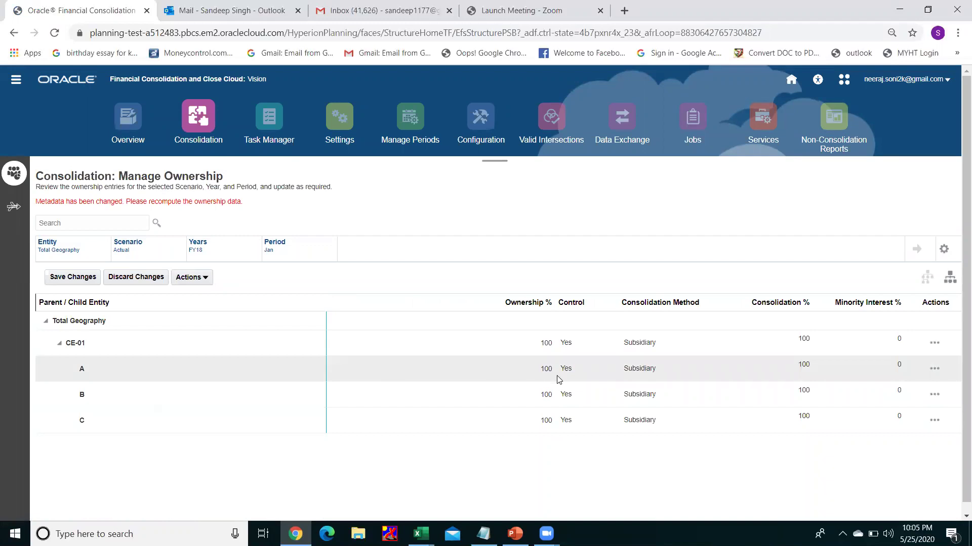
Set the consolidation method of entity A under CE-01 to Holding.
left_click(632, 371)
left_click(644, 371)
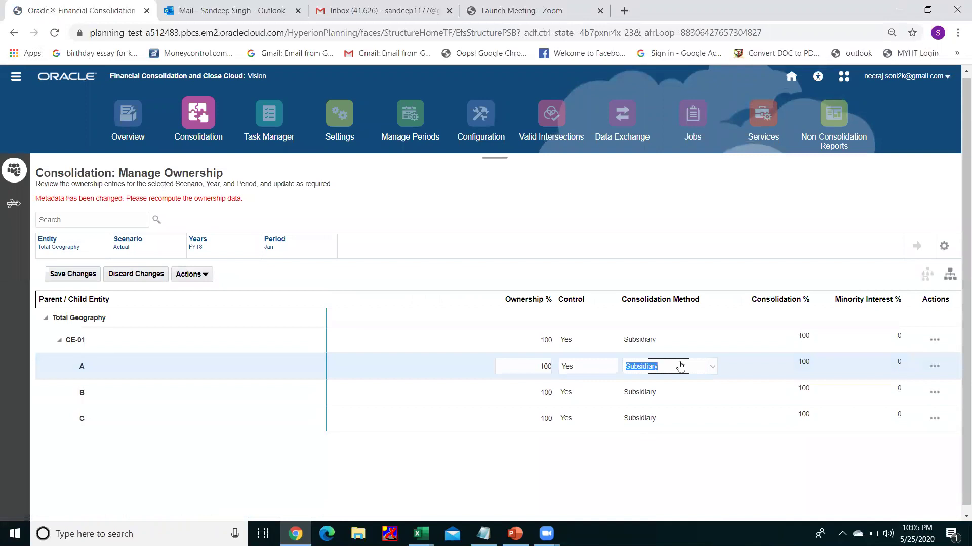
left_click(710, 369)
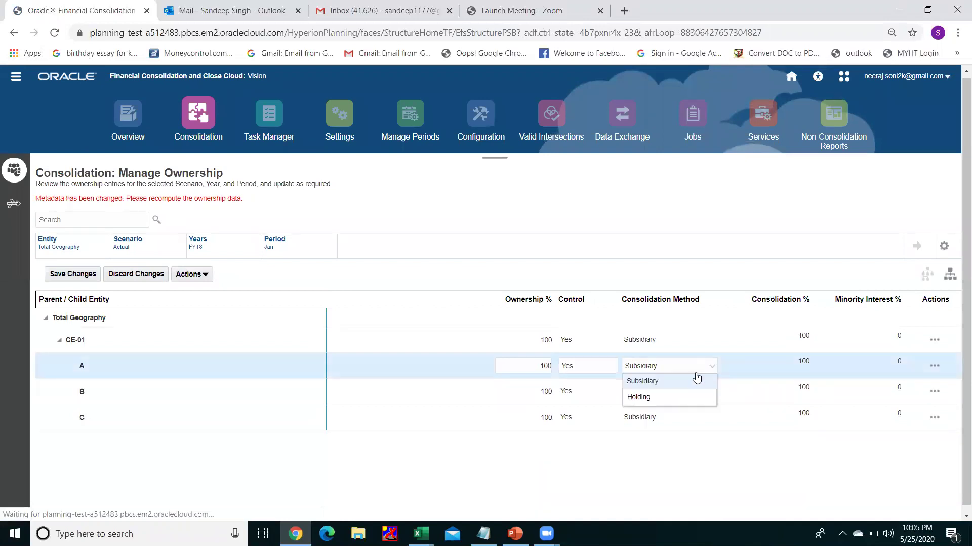
left_click(676, 400)
Set the ownership percentage of entity B to 80 and of entity C to 60.
left_click(540, 393)
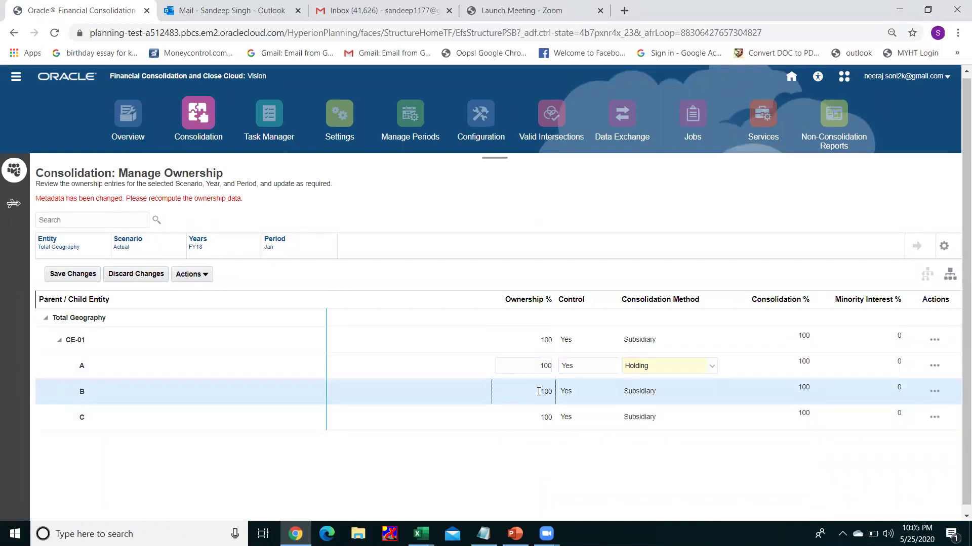
type("80")
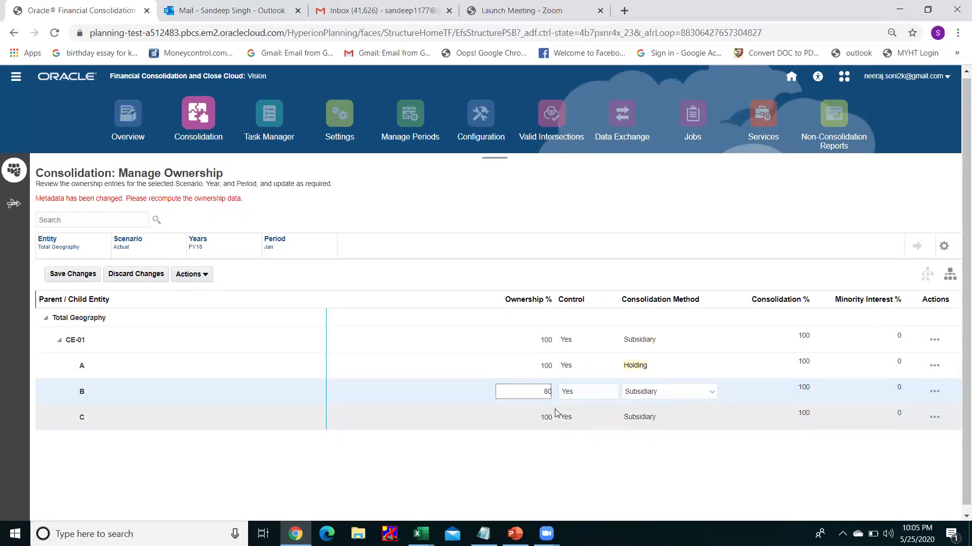
key("Tab")
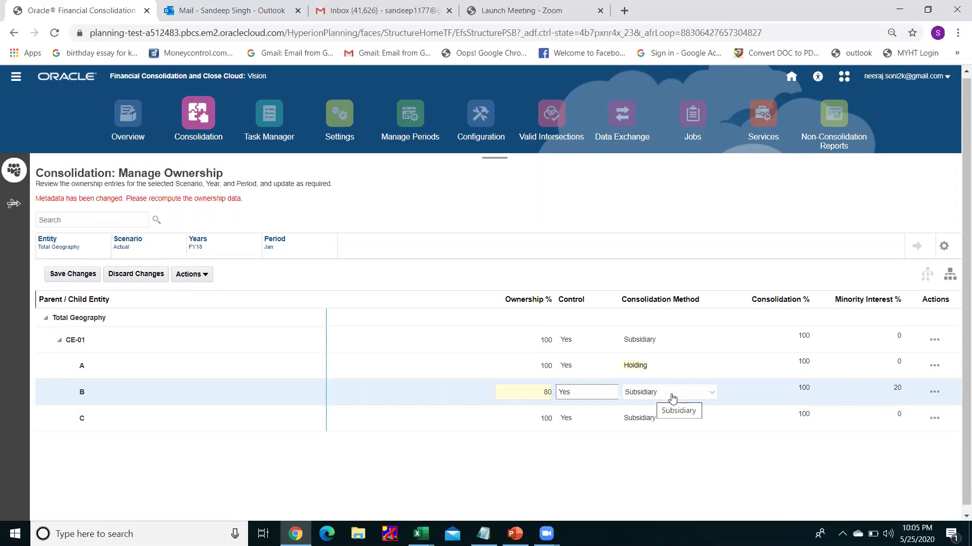
left_click(543, 424)
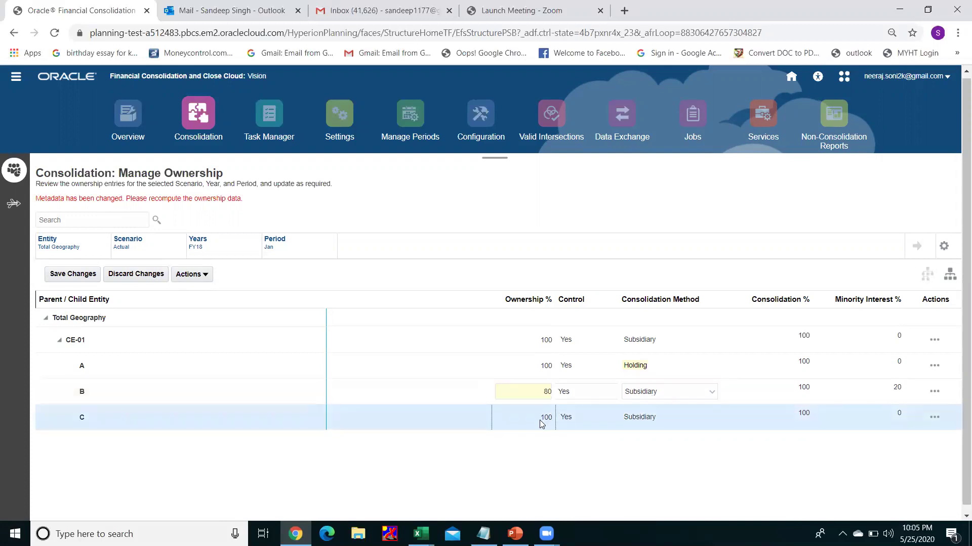
left_click(554, 425)
type("60")
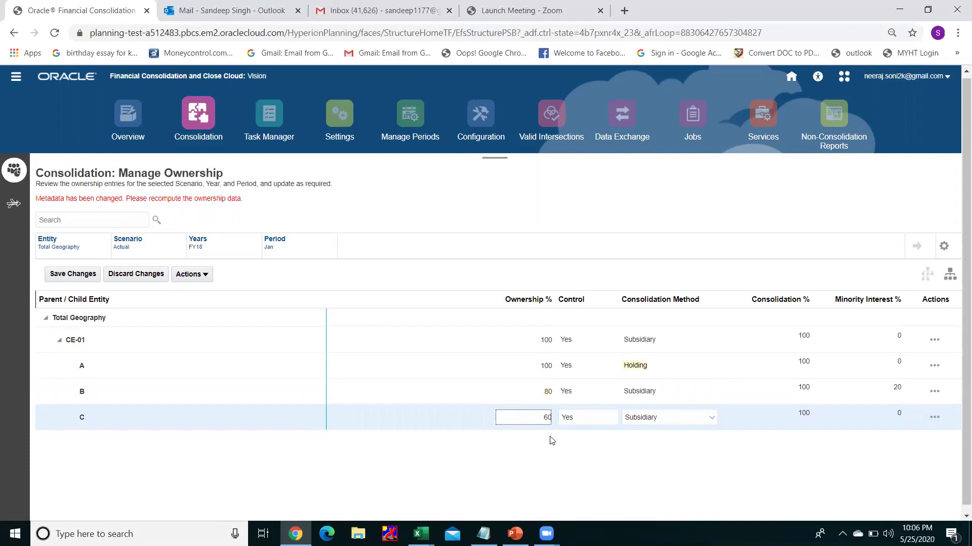
key("Caps_Lock")
key("Caps_Lock")
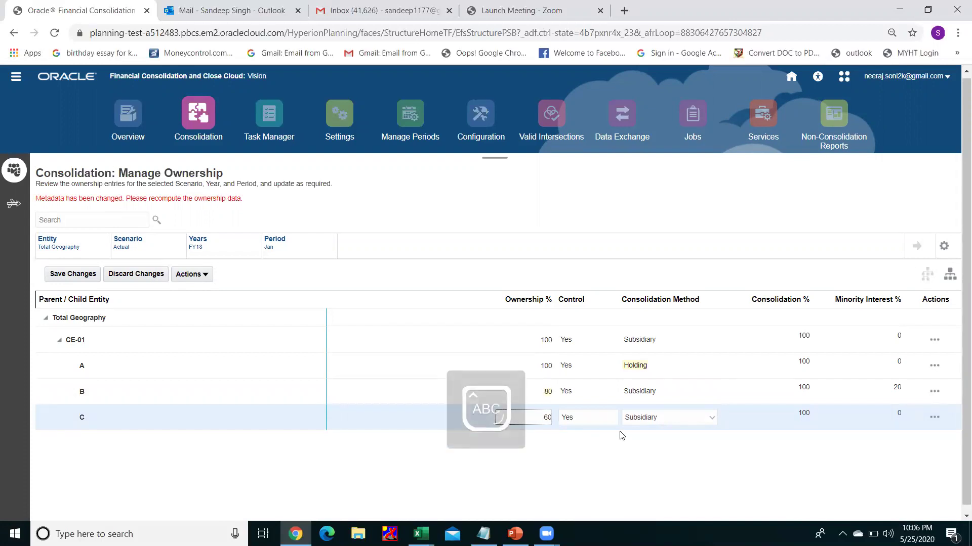
left_click(619, 431)
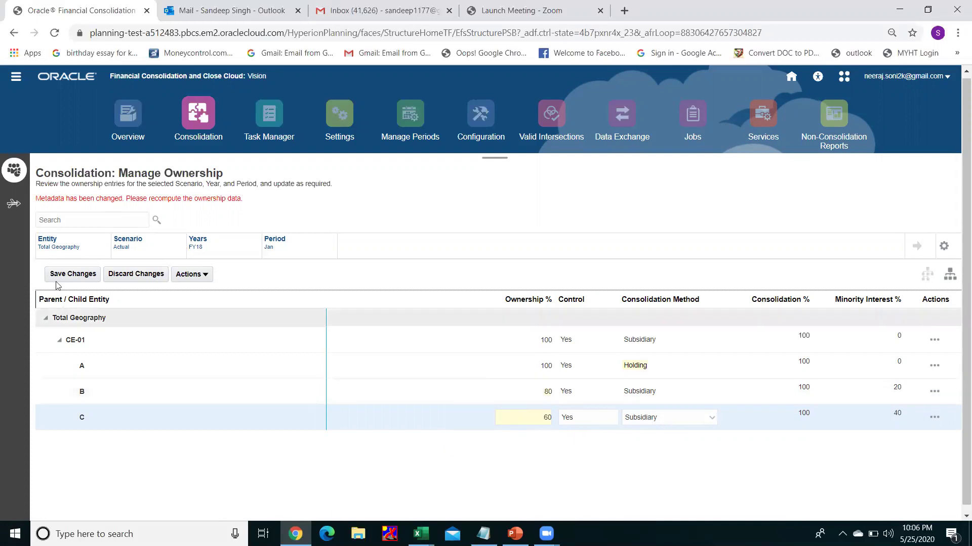
Save the ownership changes, recompute the ownership data for Actual, FY18 starting from Jan, and return to the home page.
left_click(70, 275)
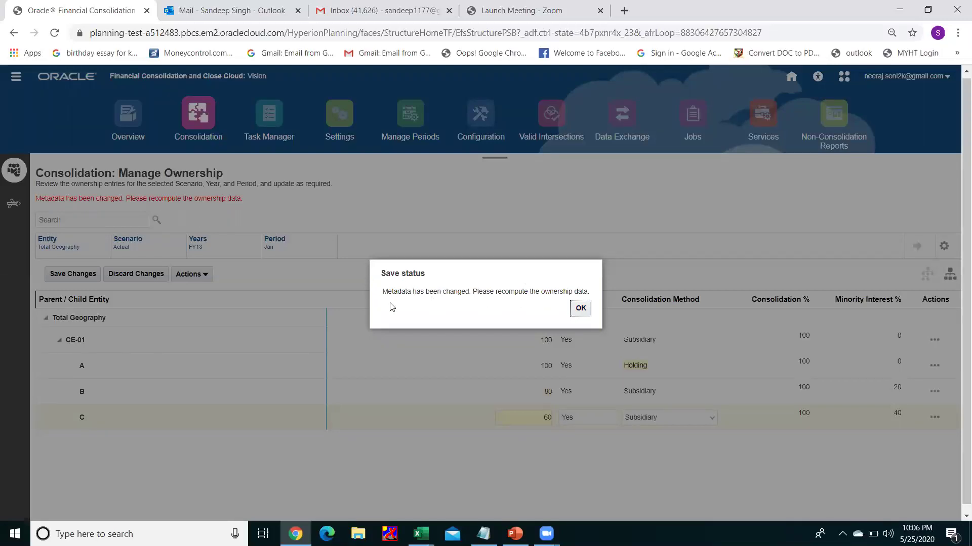
left_click(584, 312)
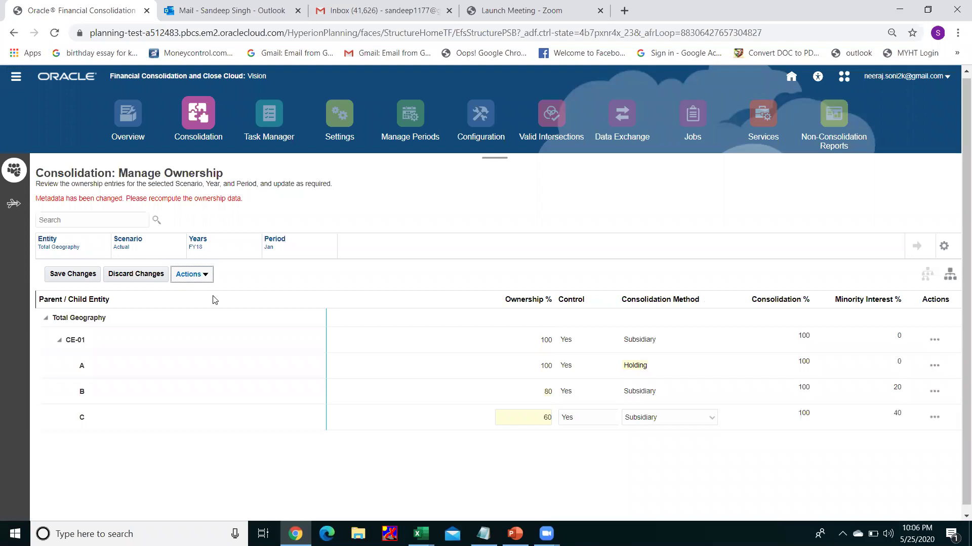
left_click(230, 310)
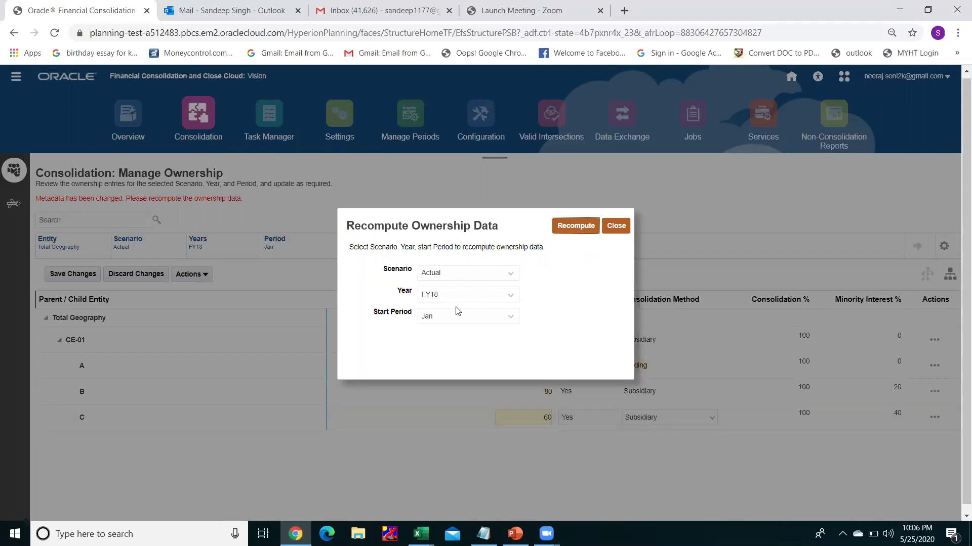
left_click(581, 230)
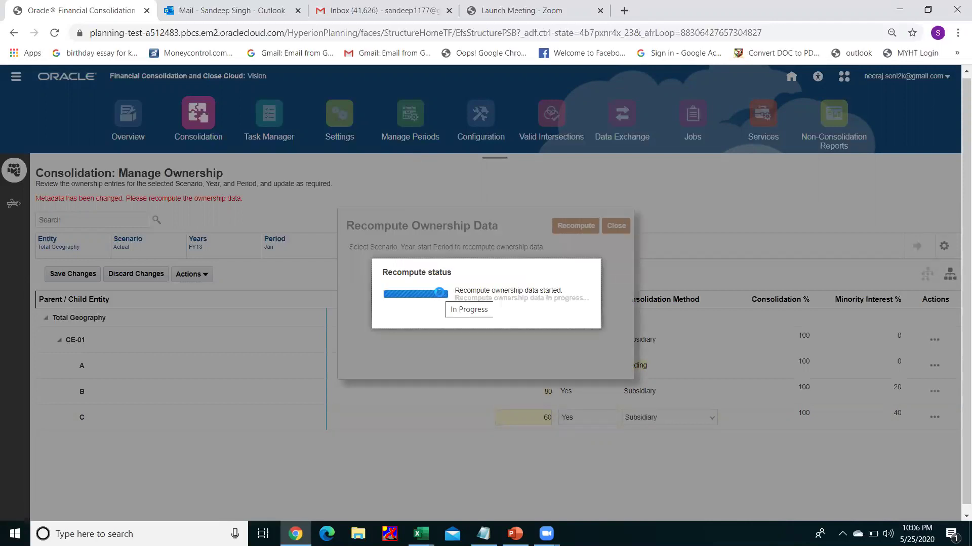
left_click(517, 307)
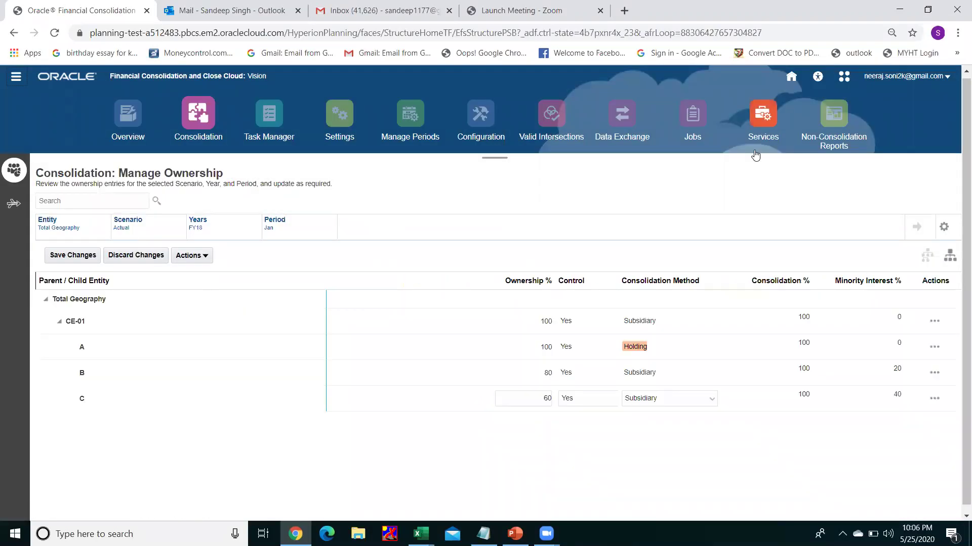
left_click(791, 81)
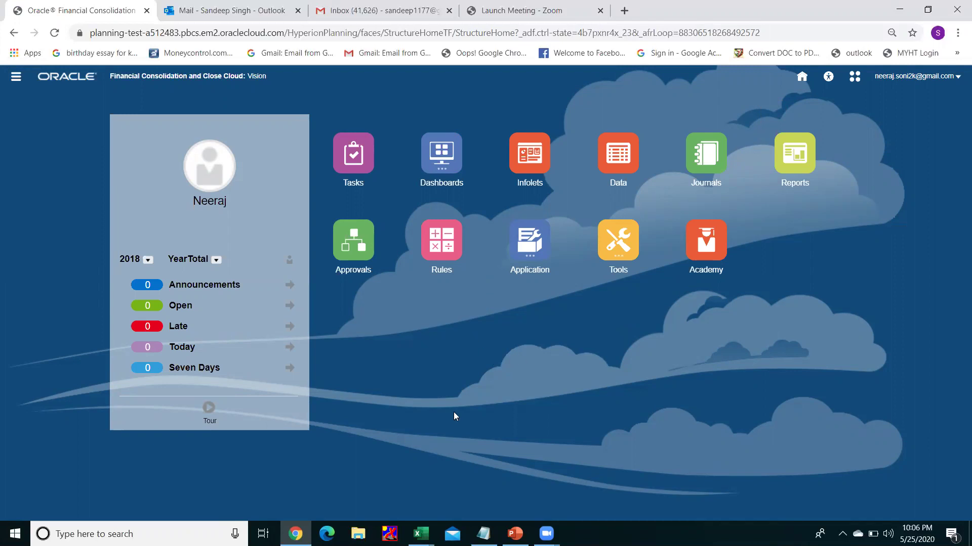
Switch to the Equity Pickup Smart View workbook in Excel and refresh the ad hoc grid on the Jan sheet.
mouse_move(423, 528)
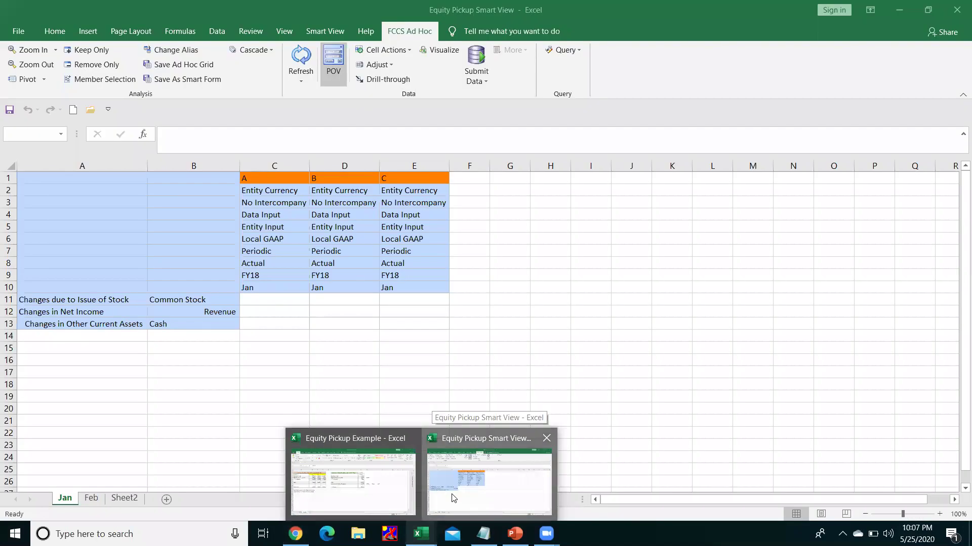
left_click(453, 498)
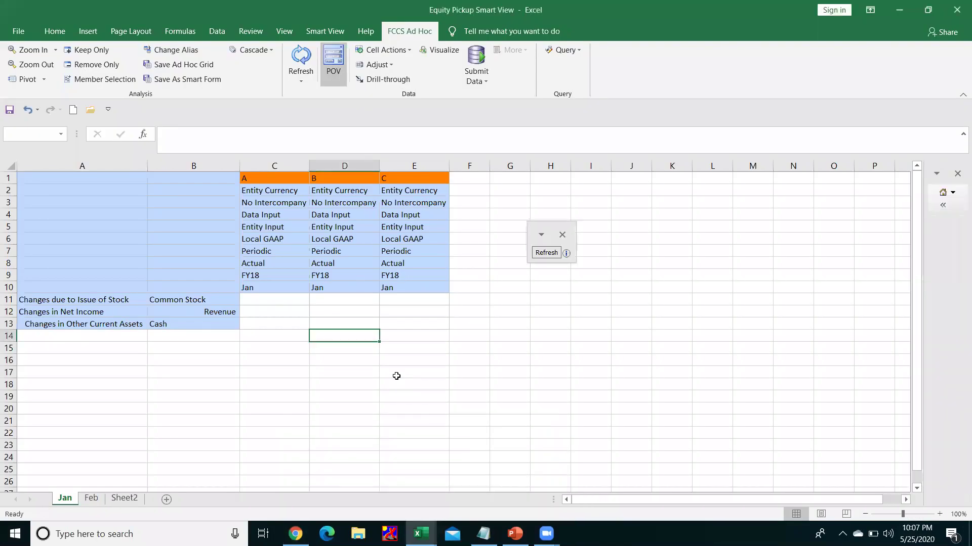
left_click(397, 374)
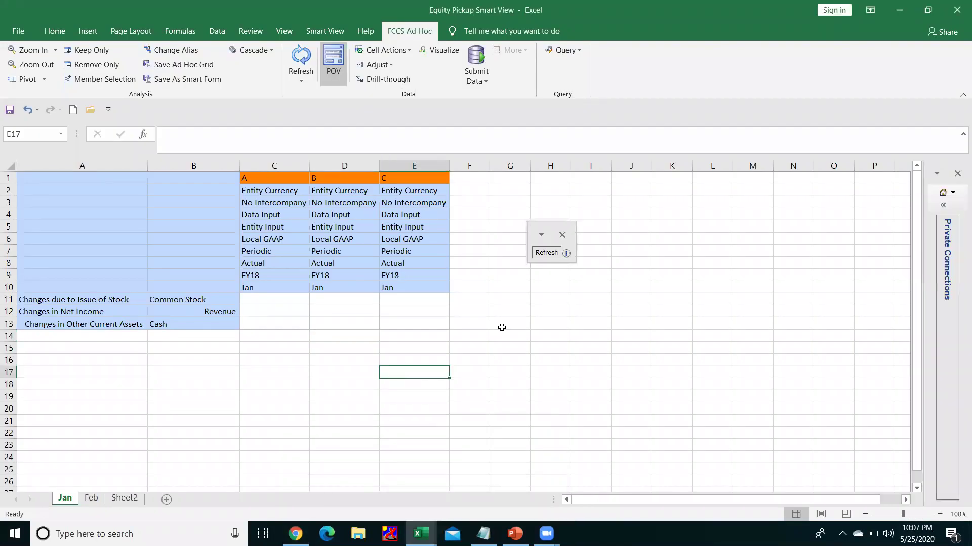
left_click(551, 253)
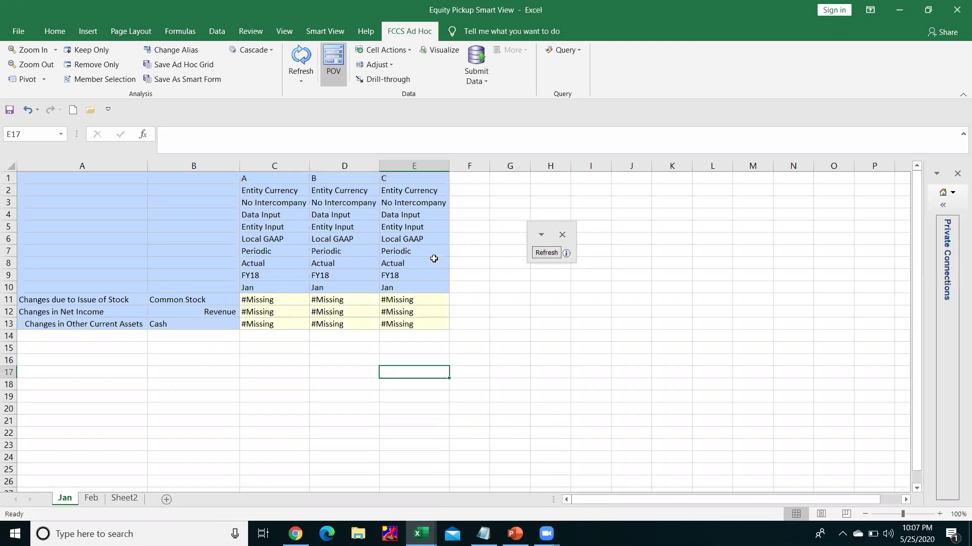
Examine the entity, year and period members in the column headers of the Jan grid.
left_click(336, 180)
left_click(431, 181)
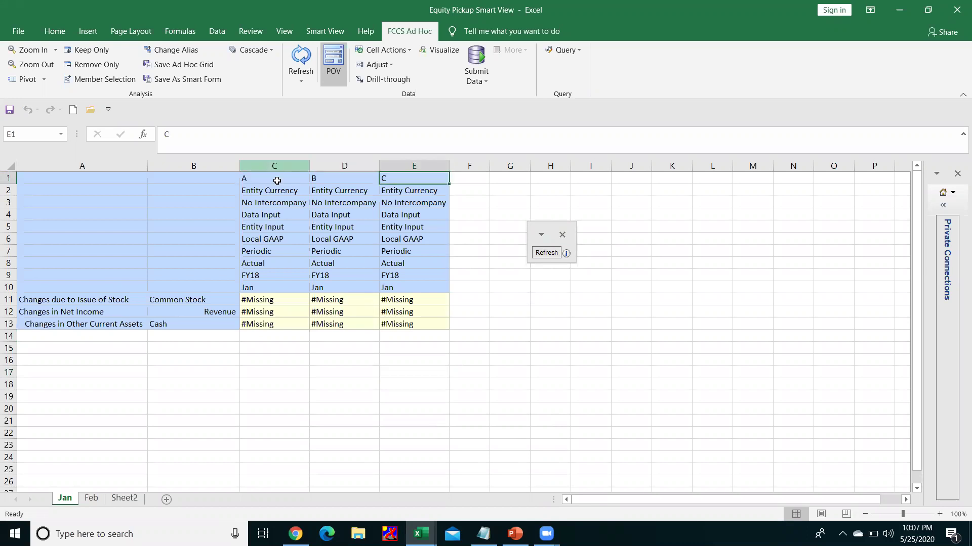
left_click(255, 276)
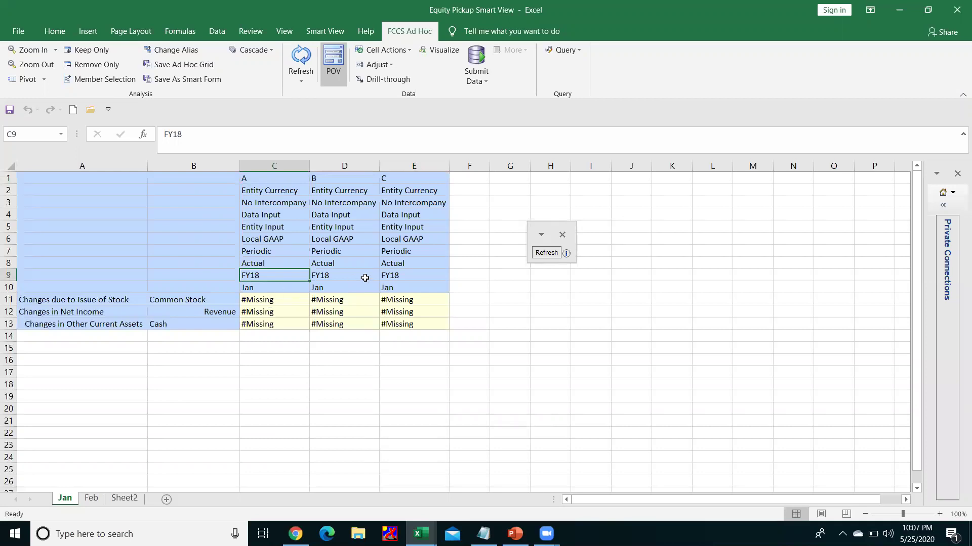
left_click(265, 291)
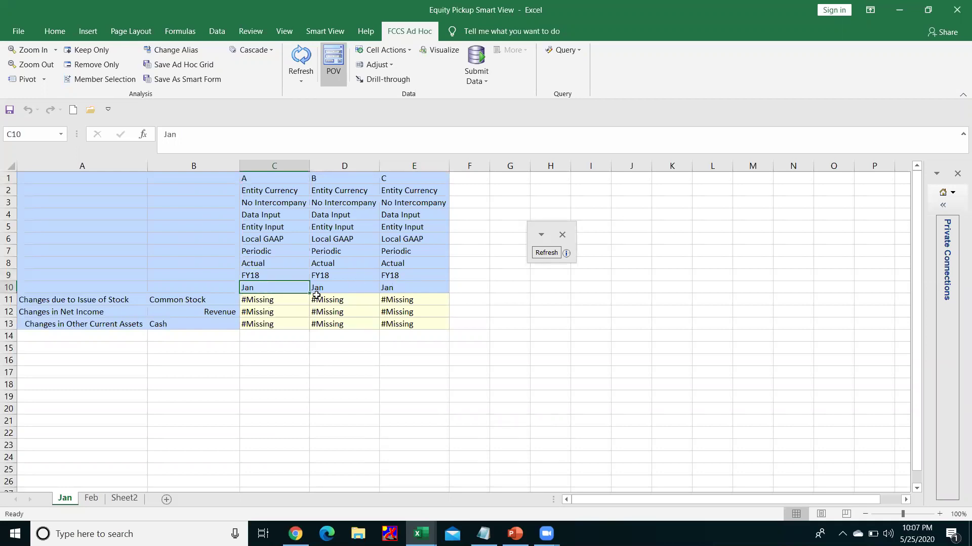
left_click(327, 297)
left_click(407, 286)
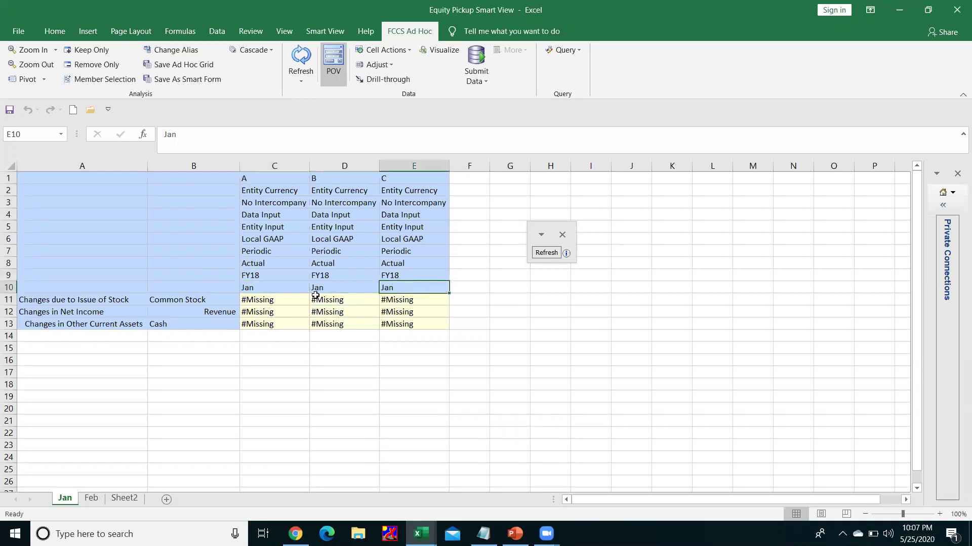
Using the Equity Pickup Example workbook as source, enter January Common Stock of 30000 for A, 20000 for B and 10000 for C in the Smart View grid.
key("alt+Tab")
key("alt+Tab")
key("alt+Tab")
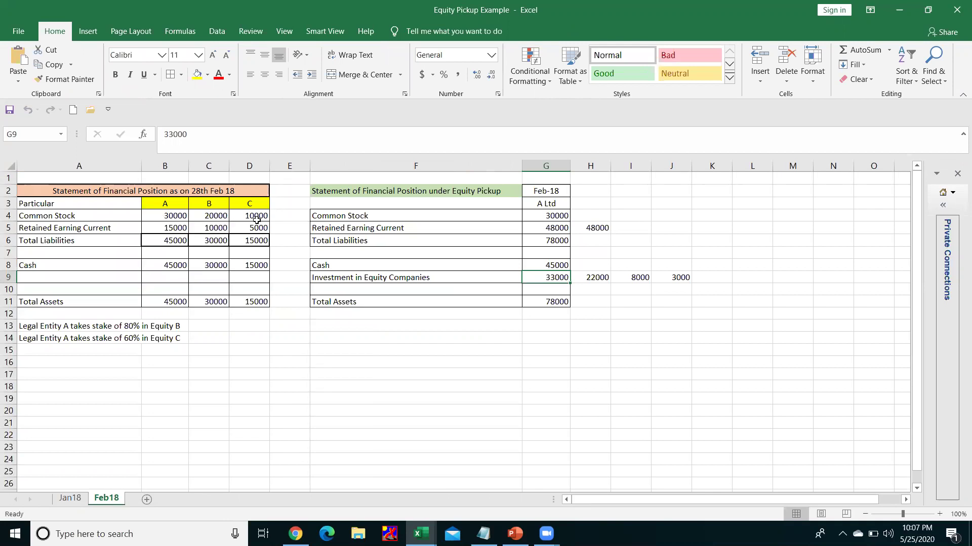
key("alt+Tab")
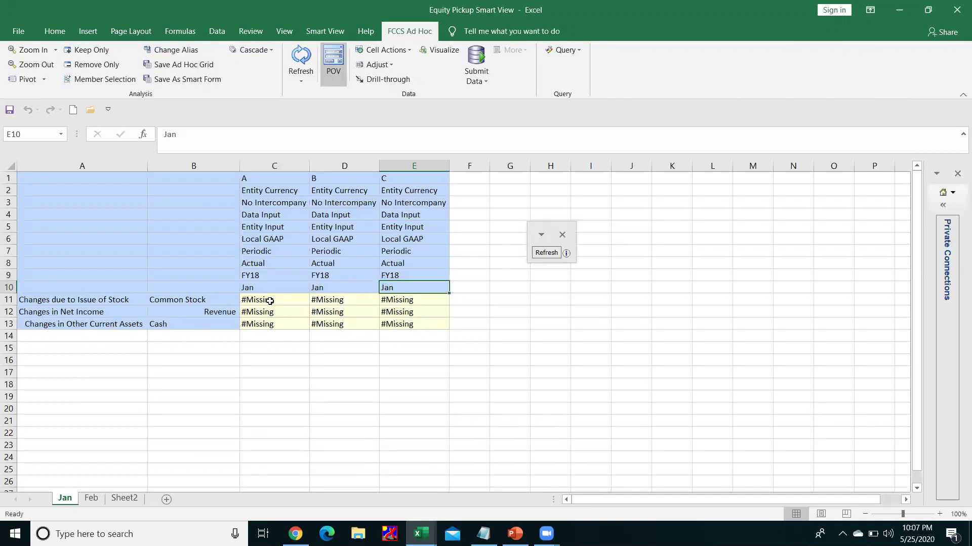
left_click(269, 301)
type("30000")
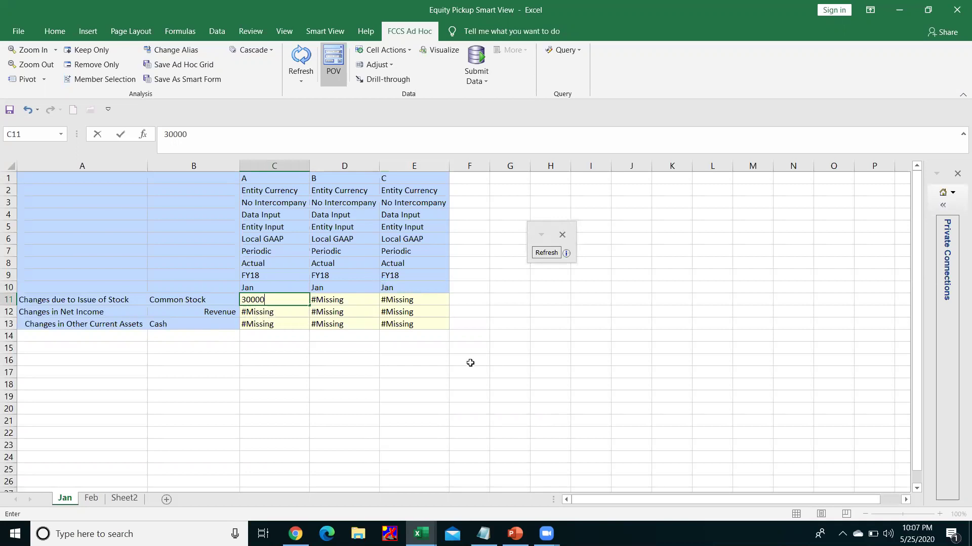
key("Tab")
key("Delete")
type("20000")
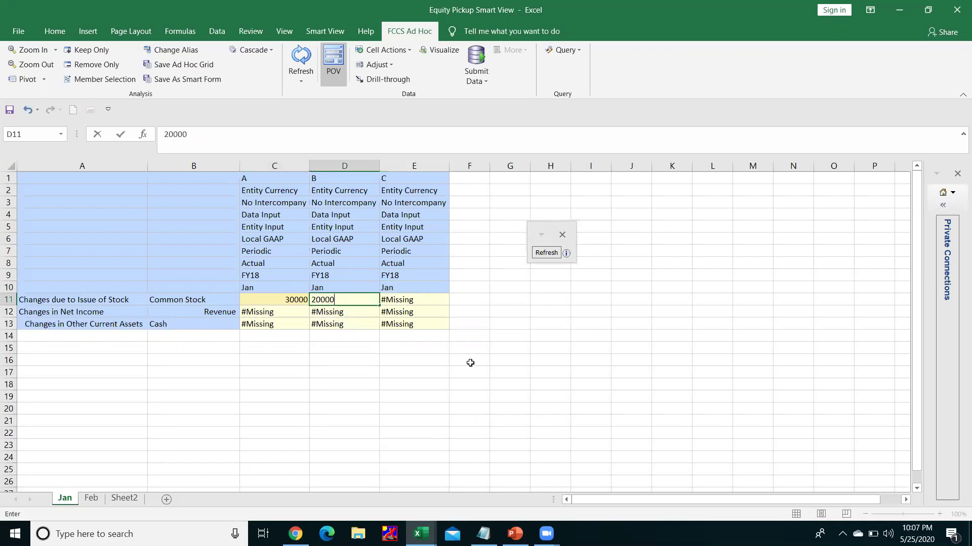
key("Tab")
type("10000")
key("Return")
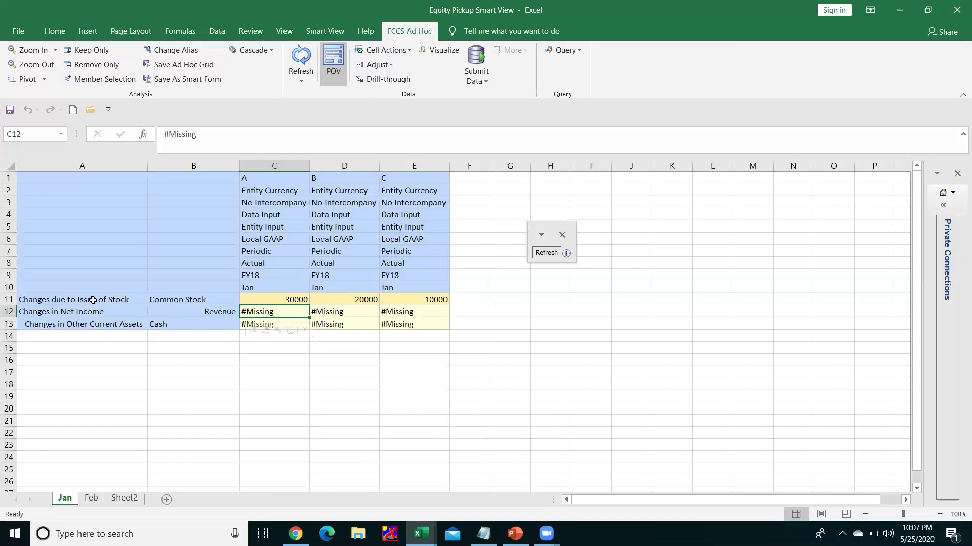
Check the January cash balances of A, B and C on the Jan18 sheet of the Equity Pickup Example workbook.
key("alt+Tab")
key("Up")
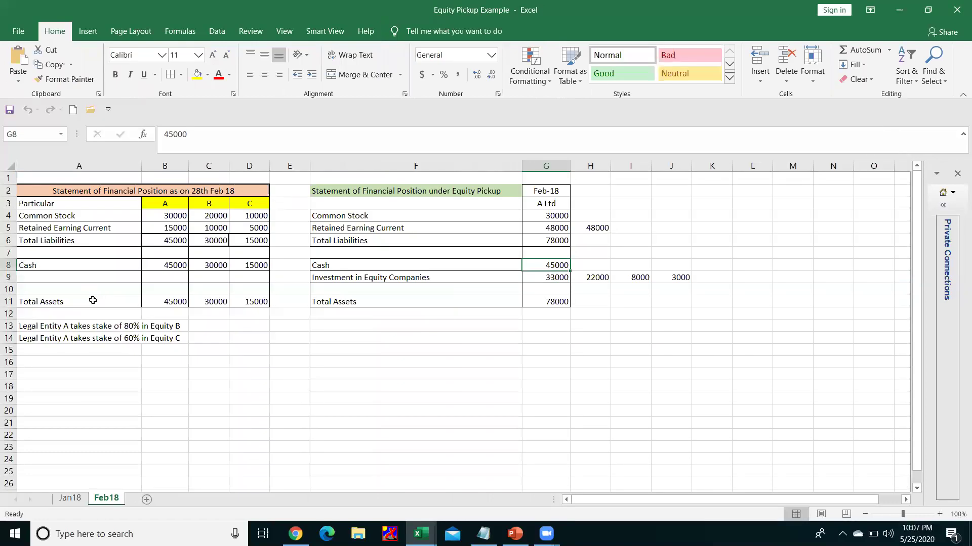
left_click(71, 498)
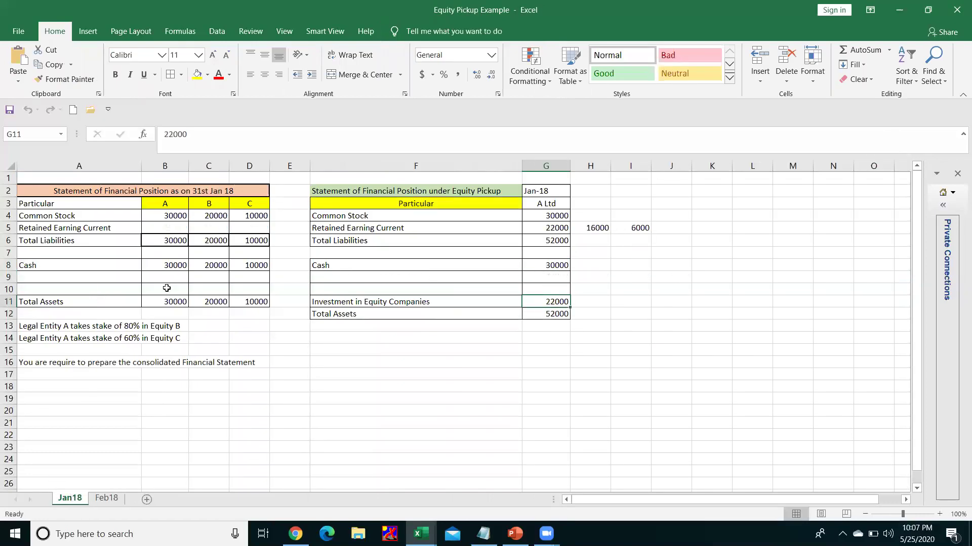
left_click(168, 265)
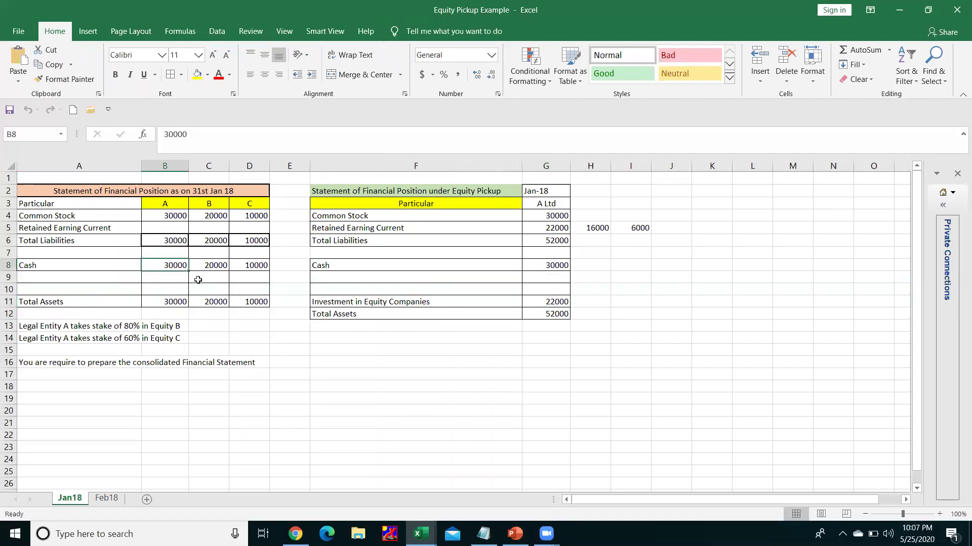
key("alt+Tab")
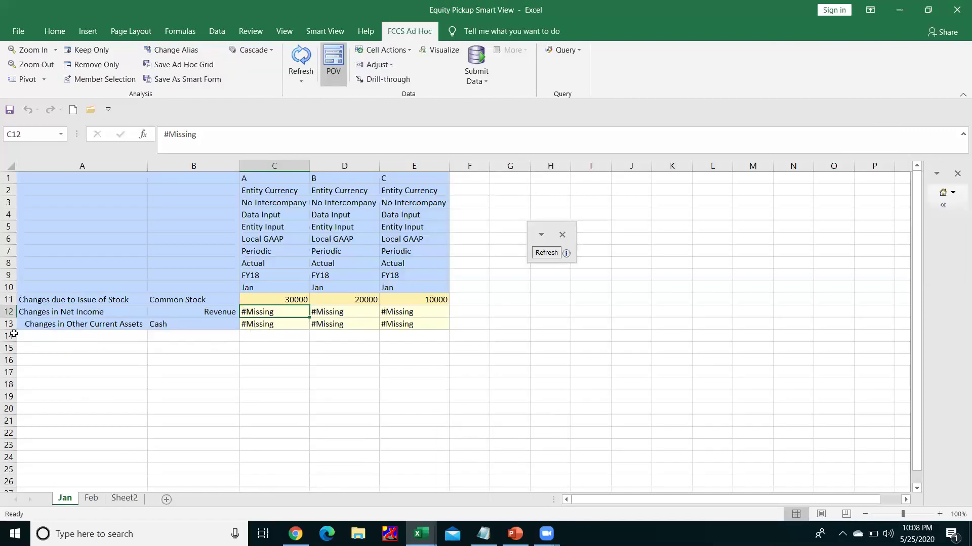
Enter January Cash of 30000 for A, 20000 for B and 10000 for C, and submit the grid's data.
left_click(155, 328)
left_click(256, 326)
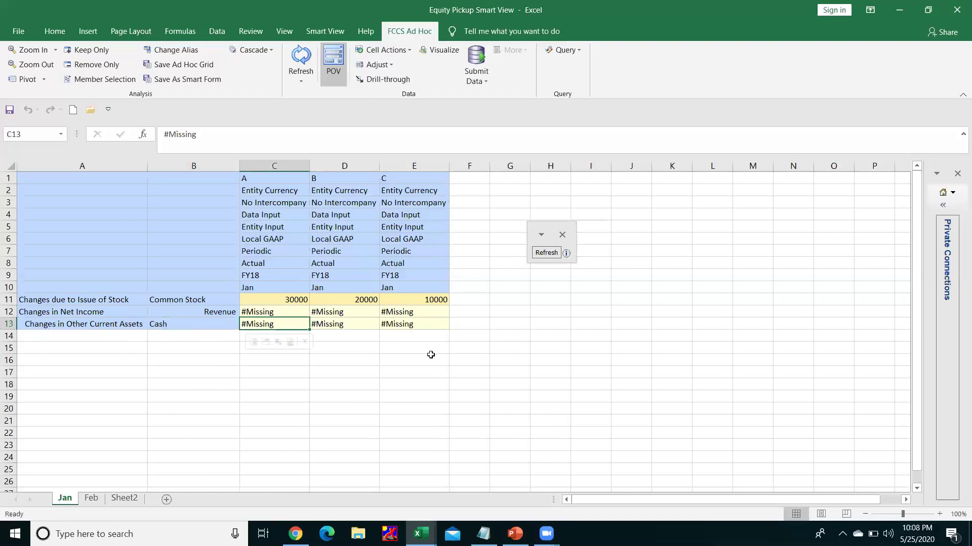
type("30000")
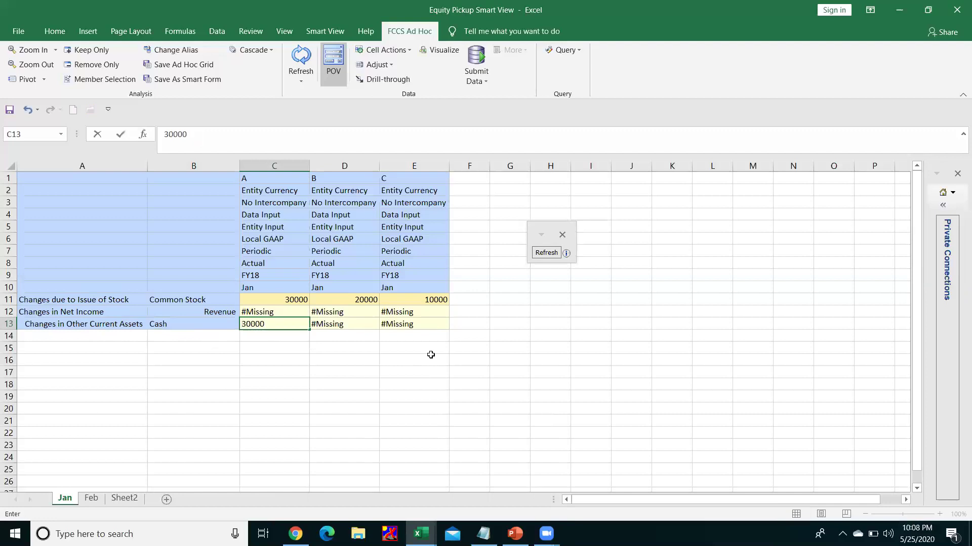
key("Tab")
type("20000")
key("Tab")
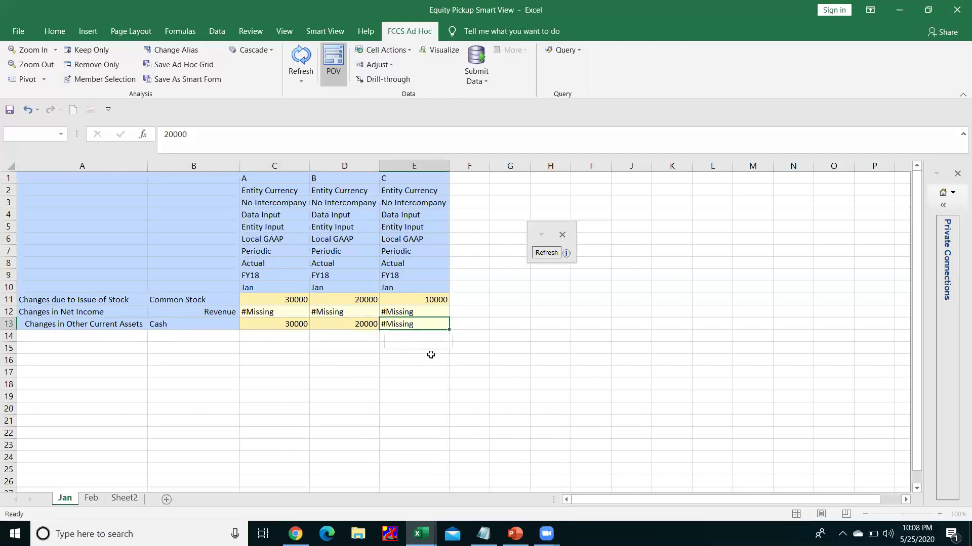
type("100")
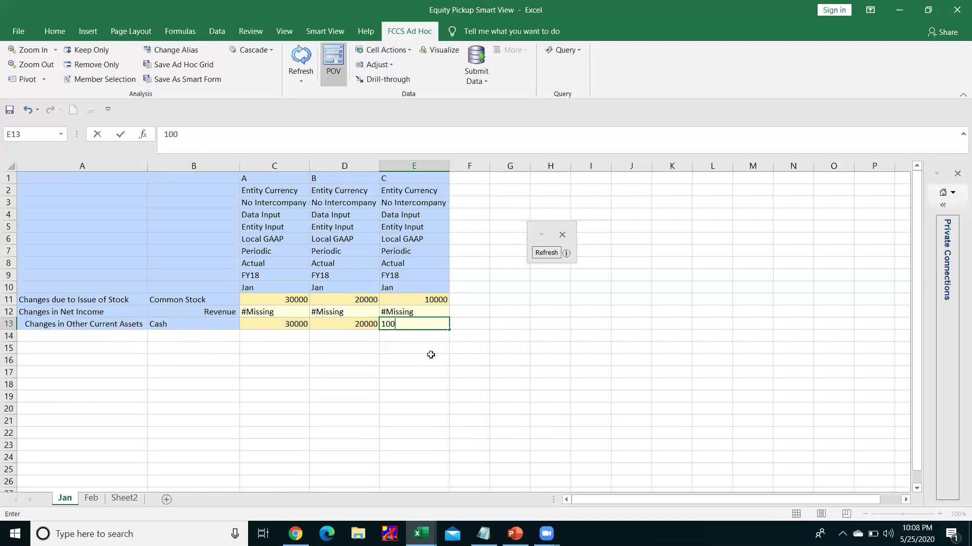
type("00")
key("Return")
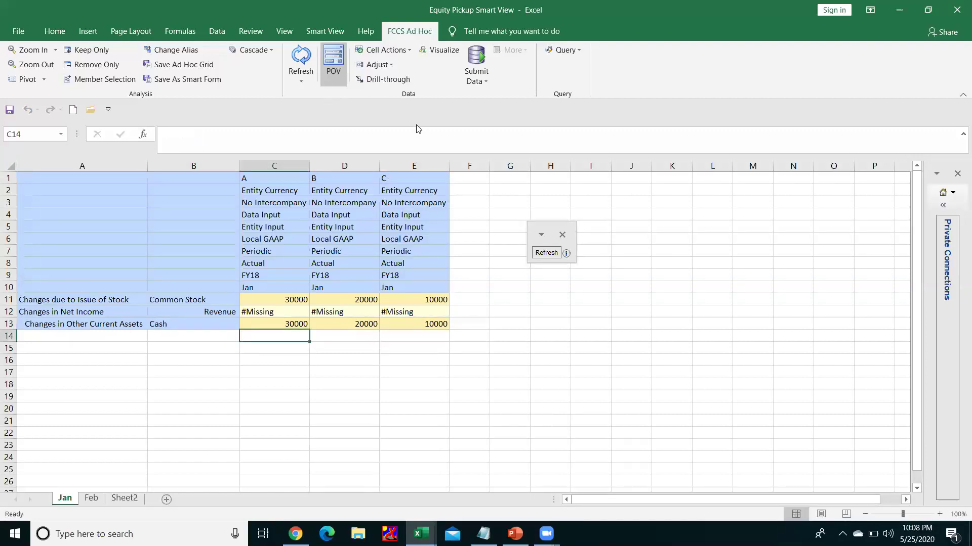
left_click(479, 81)
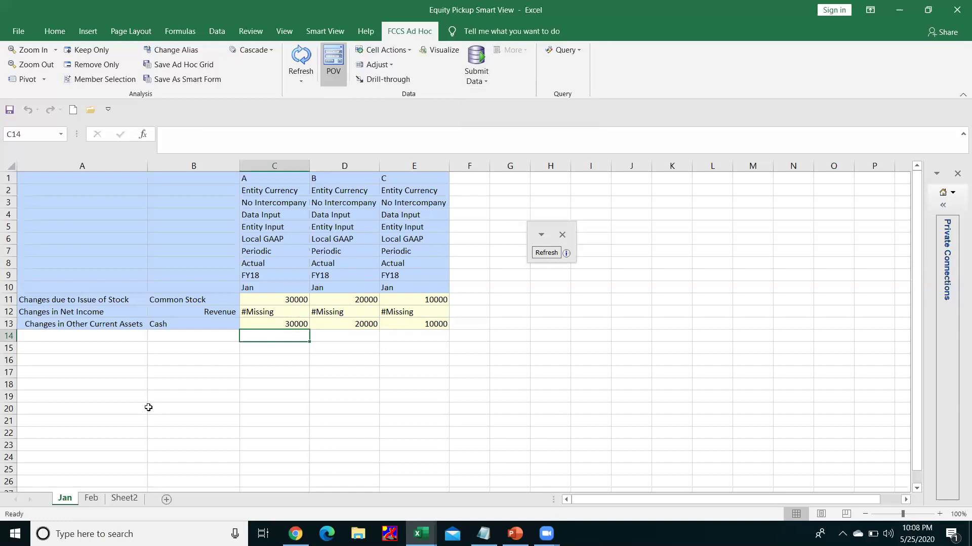
Open the Smart View workbook's Feb grid and check the common stock and retained earnings on the example workbook's Feb18 sheet.
left_click(91, 499)
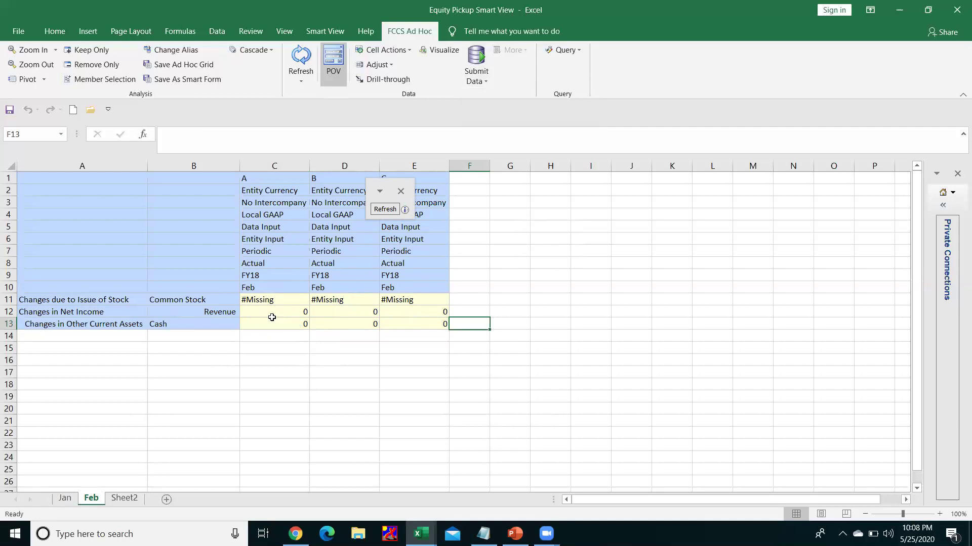
key("alt+Tab")
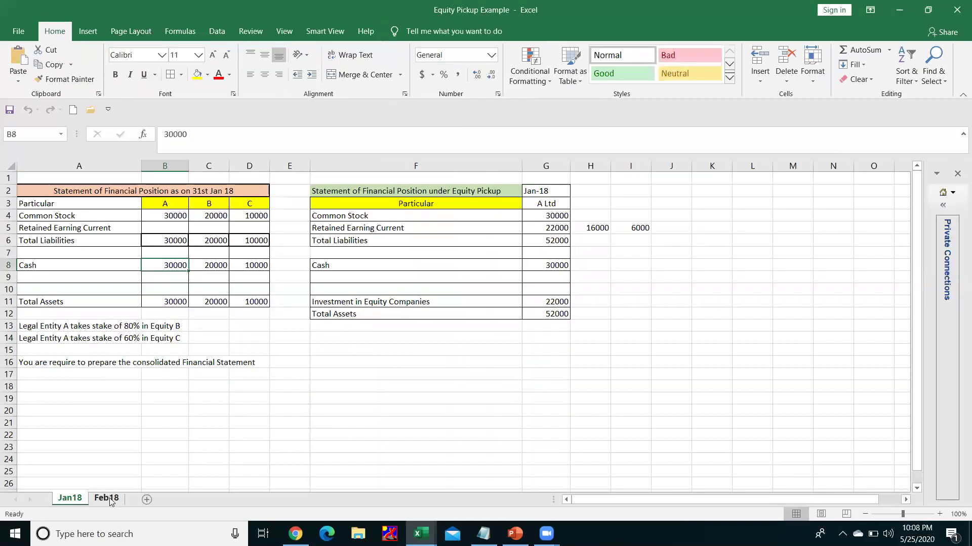
left_click(107, 499)
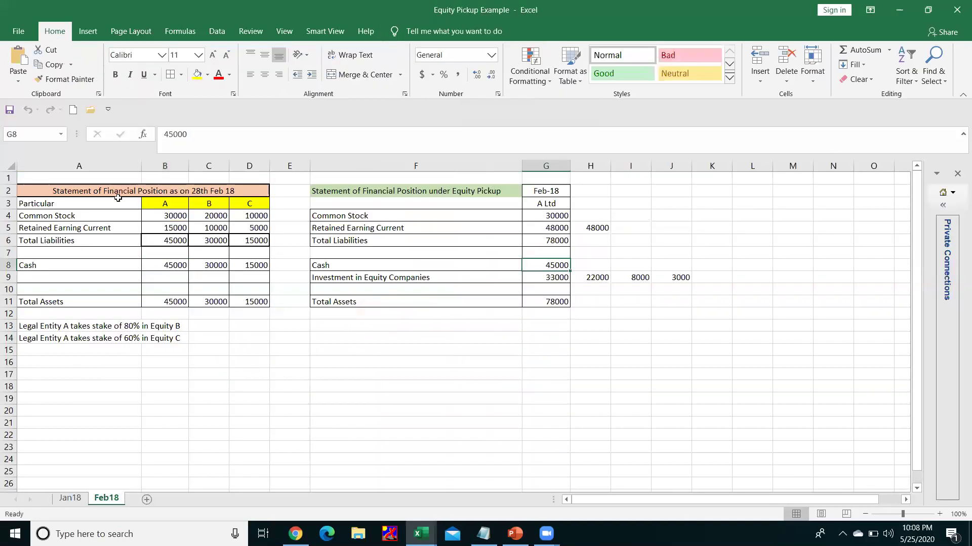
left_click(172, 215)
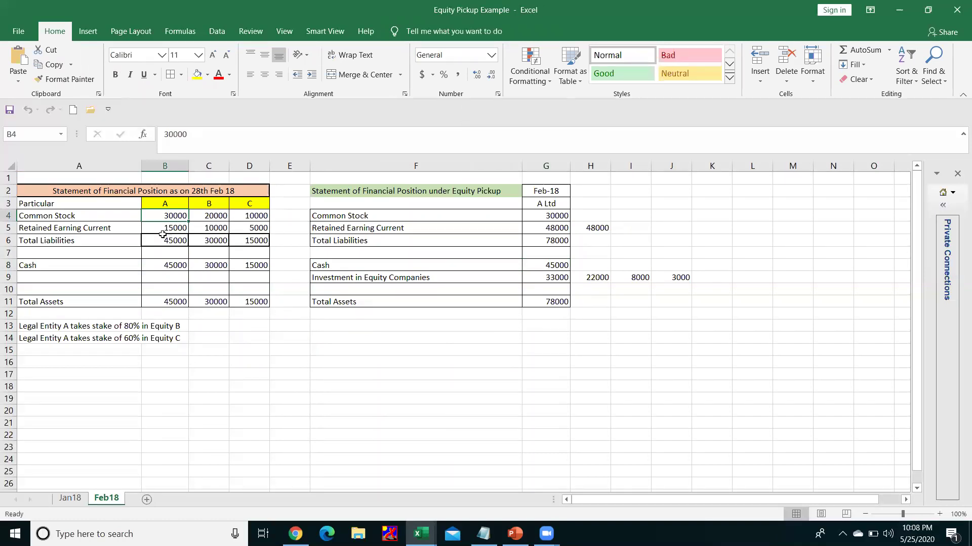
left_click(148, 228)
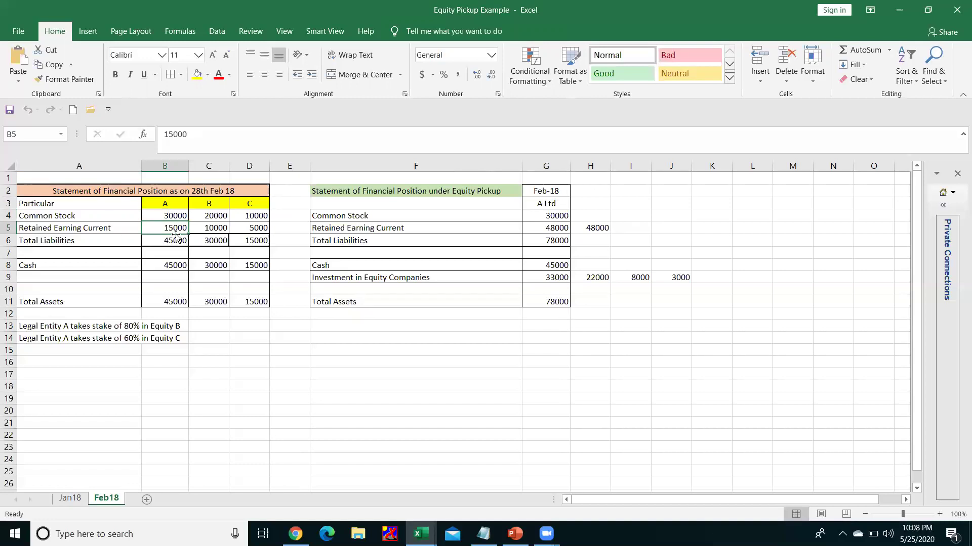
left_click(219, 229)
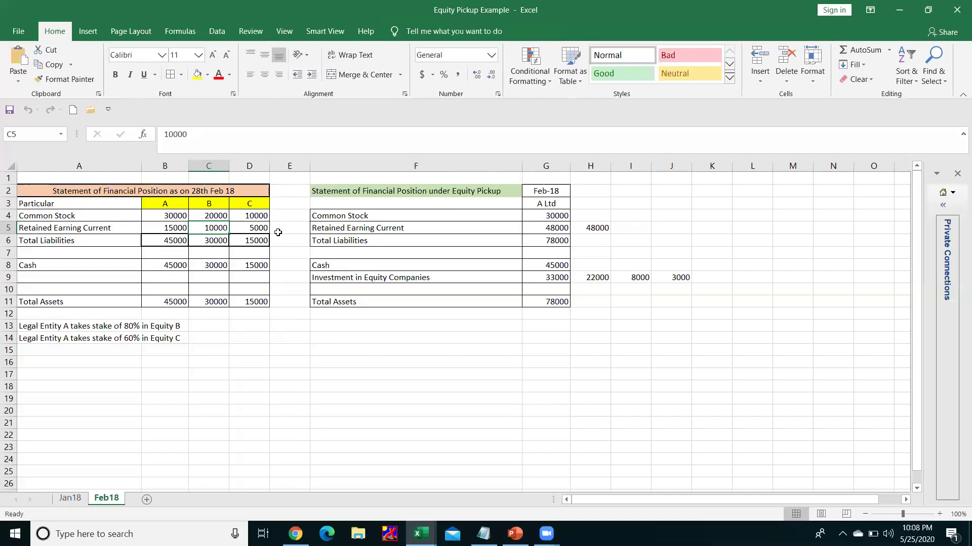
Using the example workbook's Feb18 figures, enter February Revenue of 15000 for A, 10000 for B and 5000 for C in the Feb grid.
key("alt+Tab")
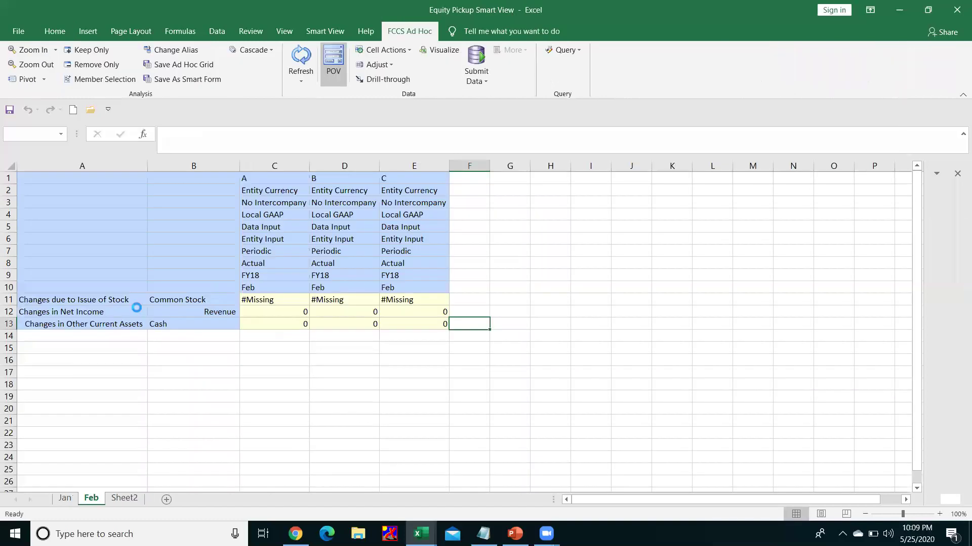
left_click(265, 315)
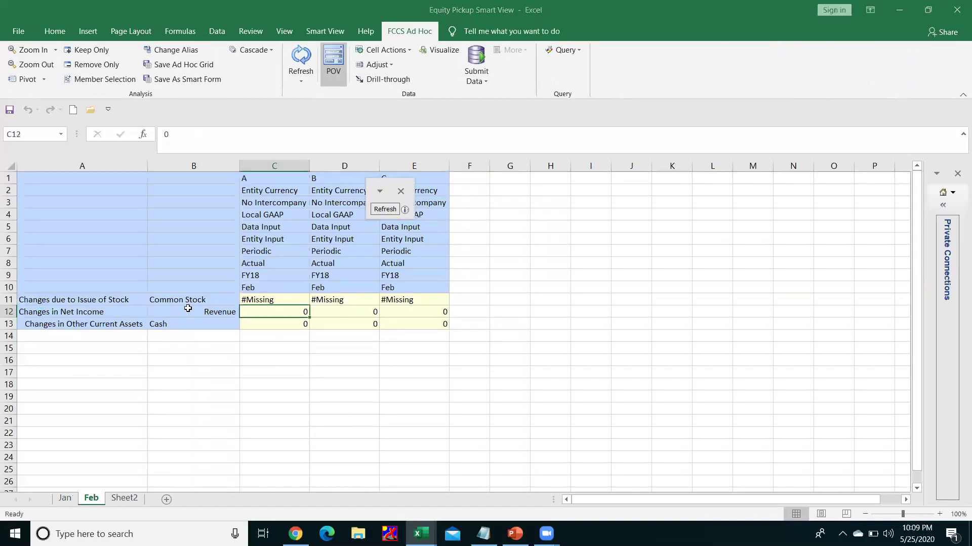
type("150000")
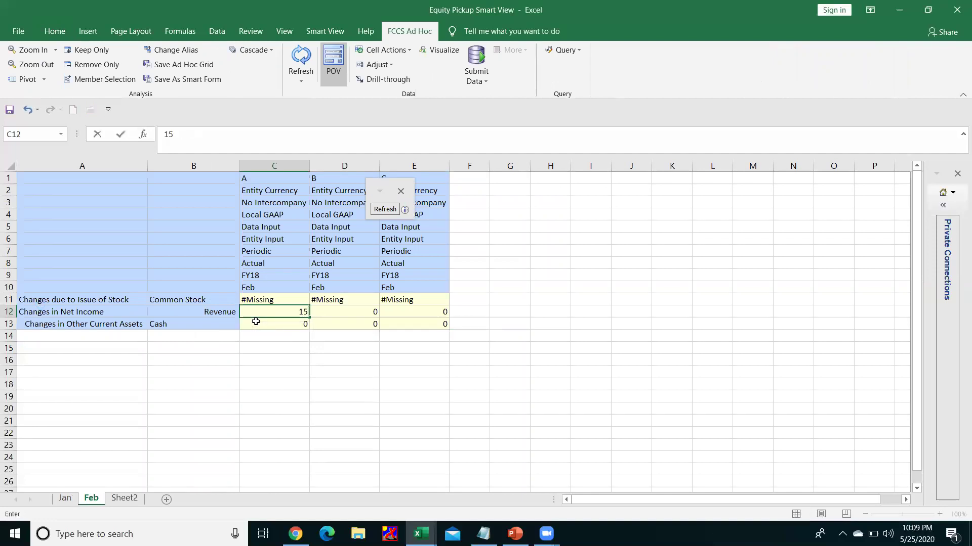
key("Tab")
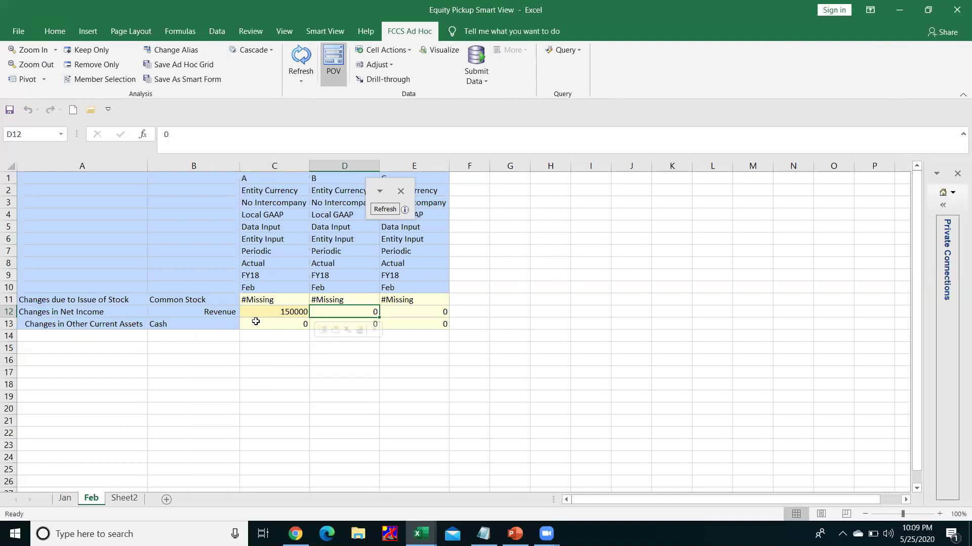
key("Left")
key("alt+Tab")
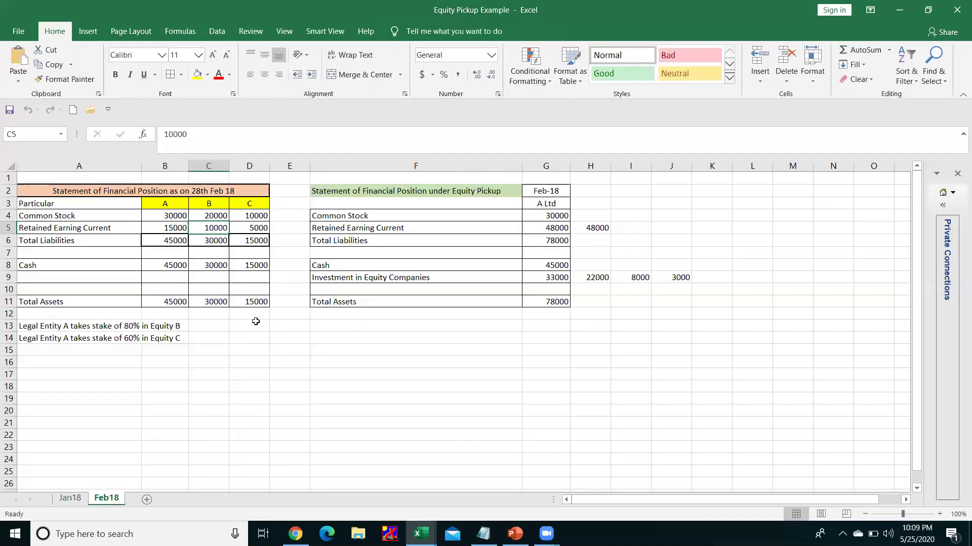
key("alt+Tab")
type("15000")
key("Tab")
type("10000")
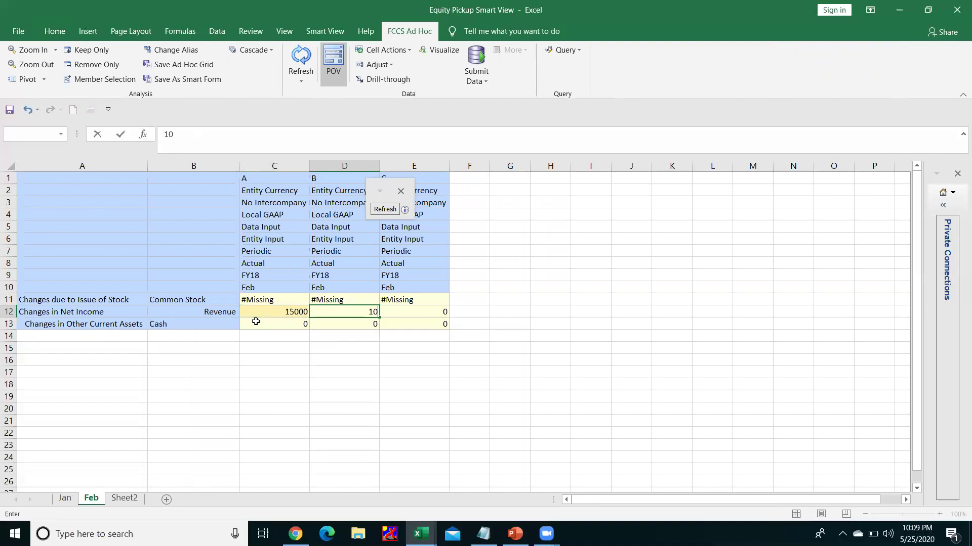
key("Tab")
type("5000")
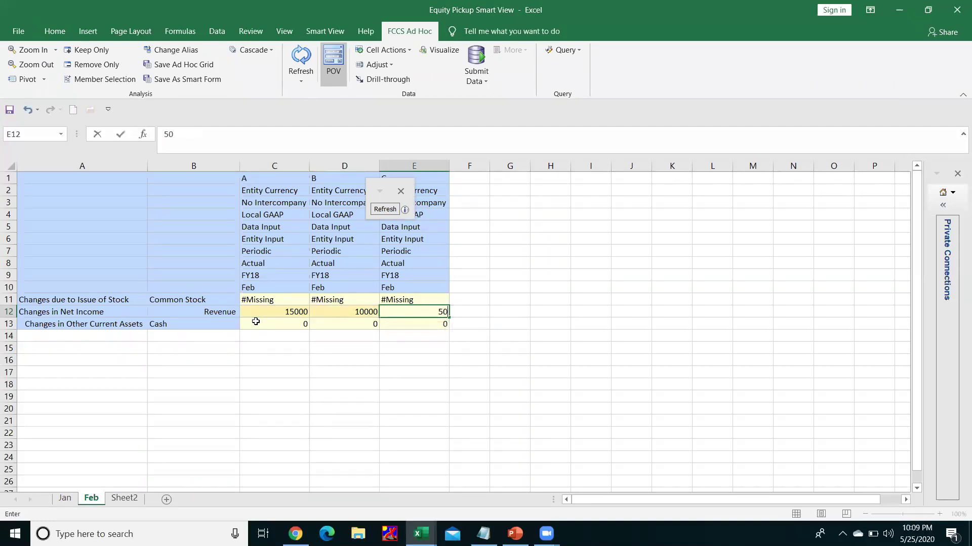
After checking the Feb18 cash balances, enter February Cash changes of 15000 for A, 10000 for B and 5000 for C.
left_click(255, 321)
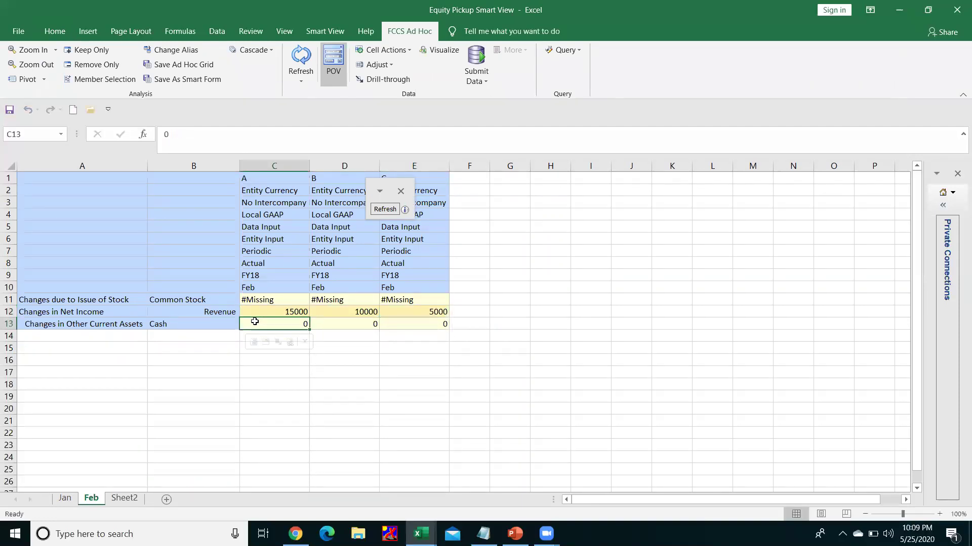
key("alt+Tab")
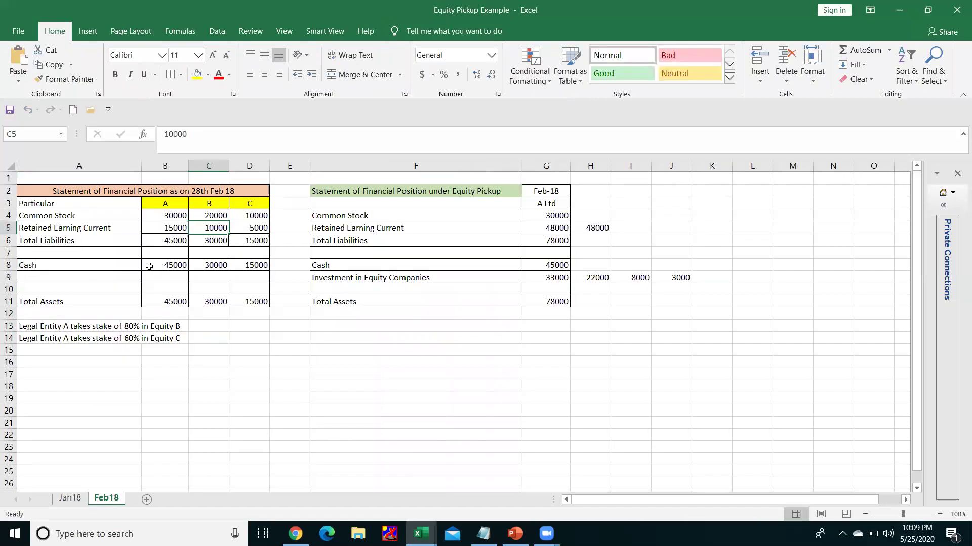
key("alt+Tab")
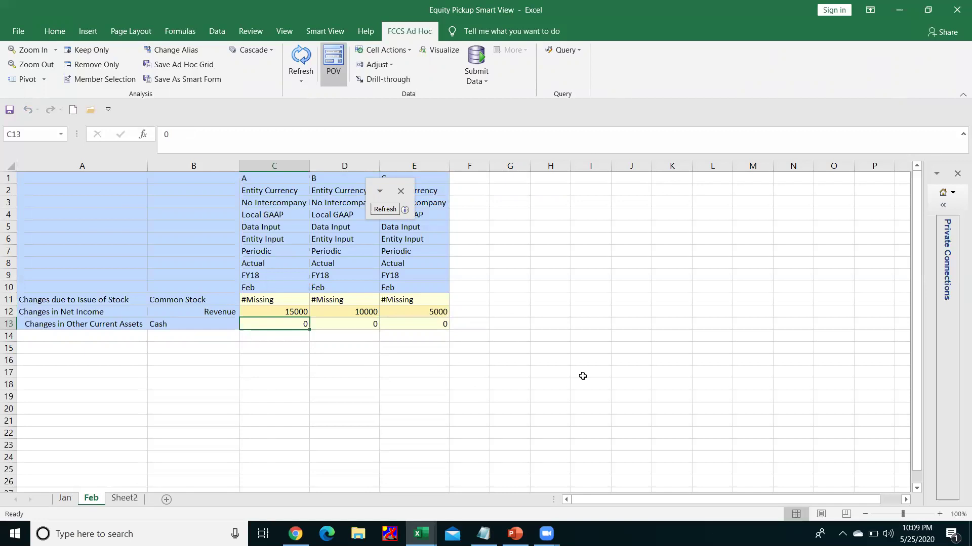
type("15000")
key("Tab")
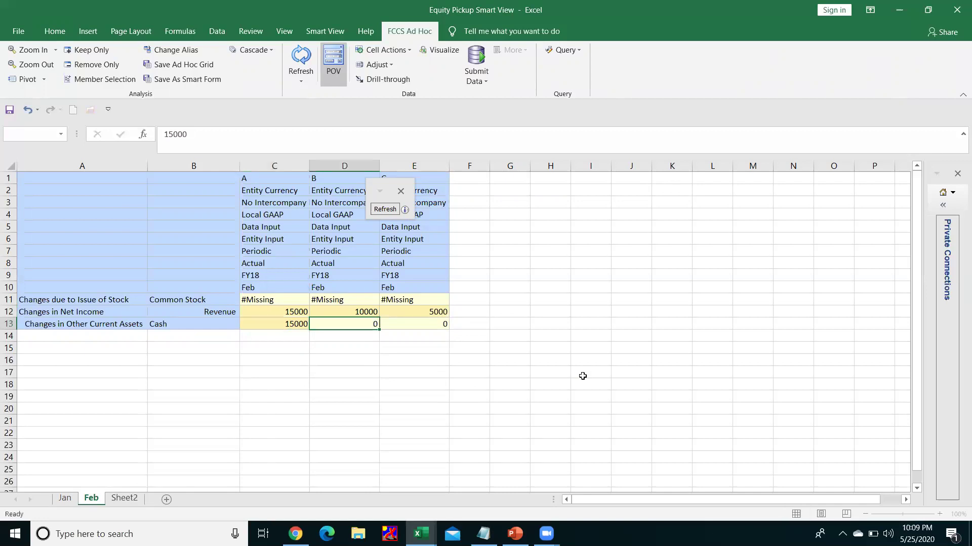
type("10000")
key("Tab")
type("5000")
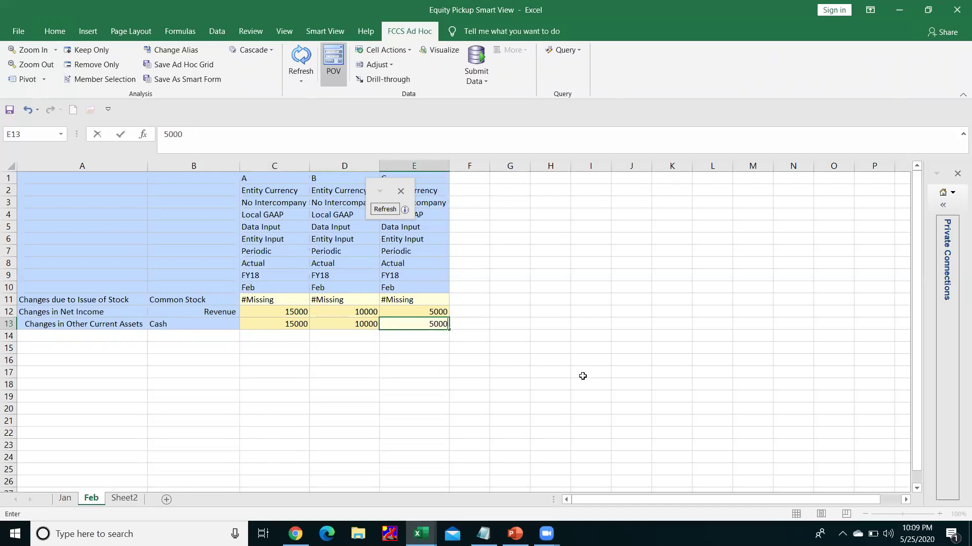
Submit the Feb grid's revenue and cash data to the application.
left_click(545, 368)
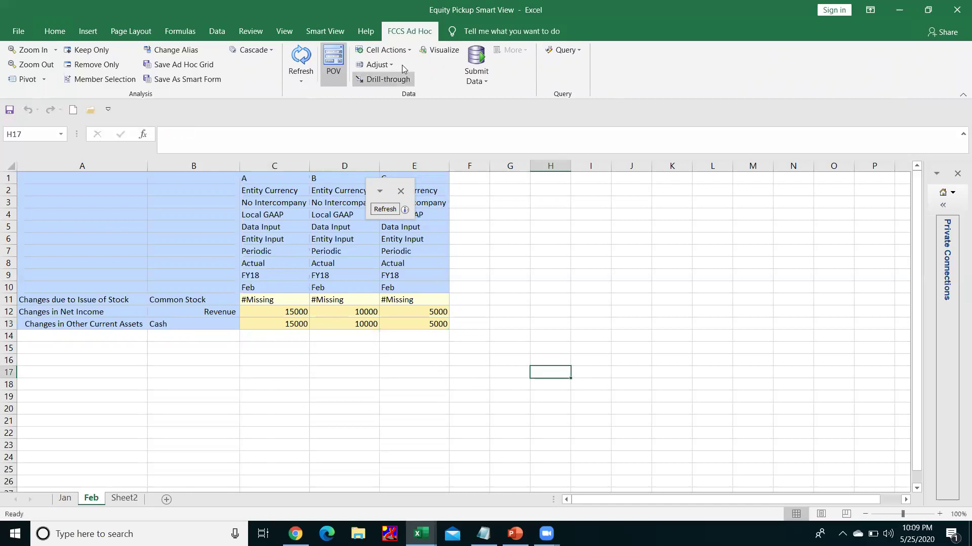
left_click(484, 81)
left_click(485, 92)
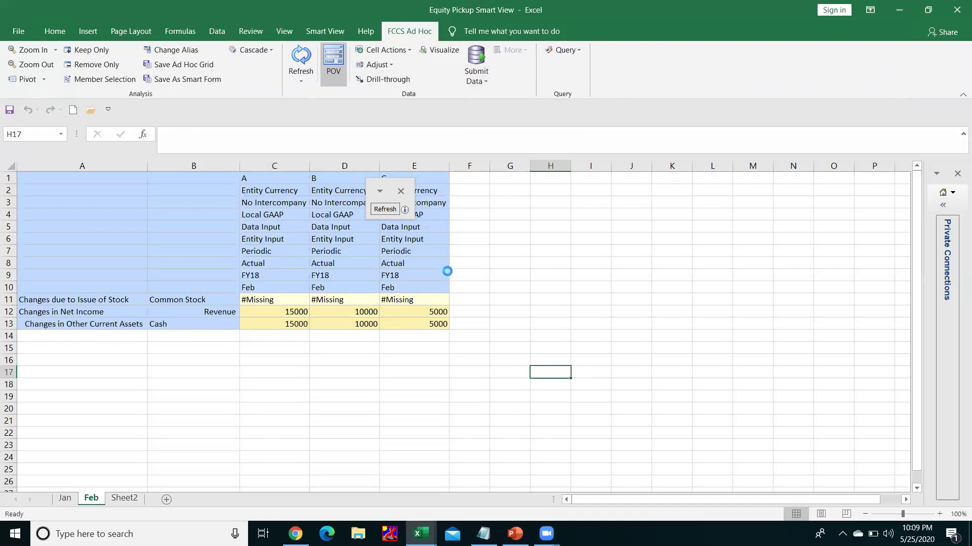
left_click(377, 316)
Switch to the FCCS web application in Chrome, open the Consolidate business rule for entity A, Actual, FY18, and set its period to Jan.
key("alt+Tab")
key("alt+Tab")
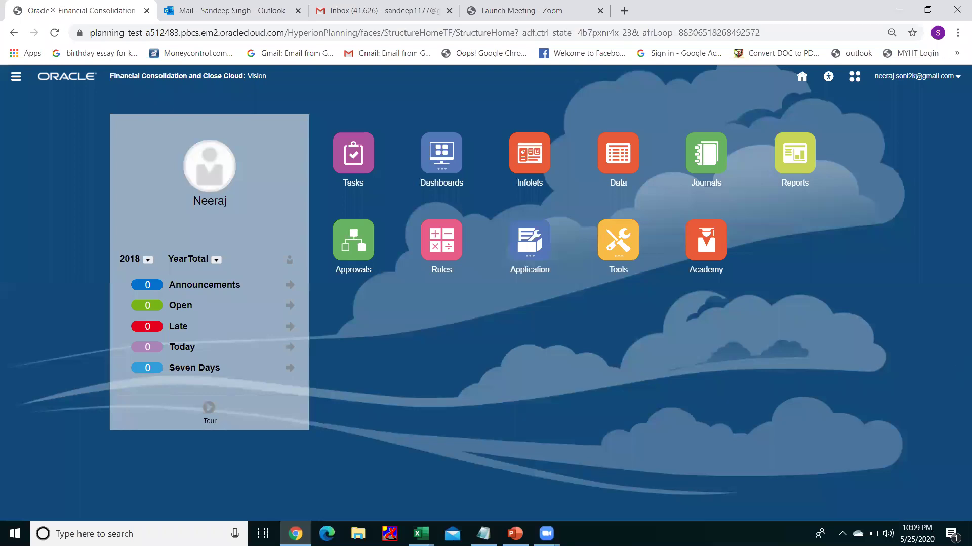
left_click(442, 248)
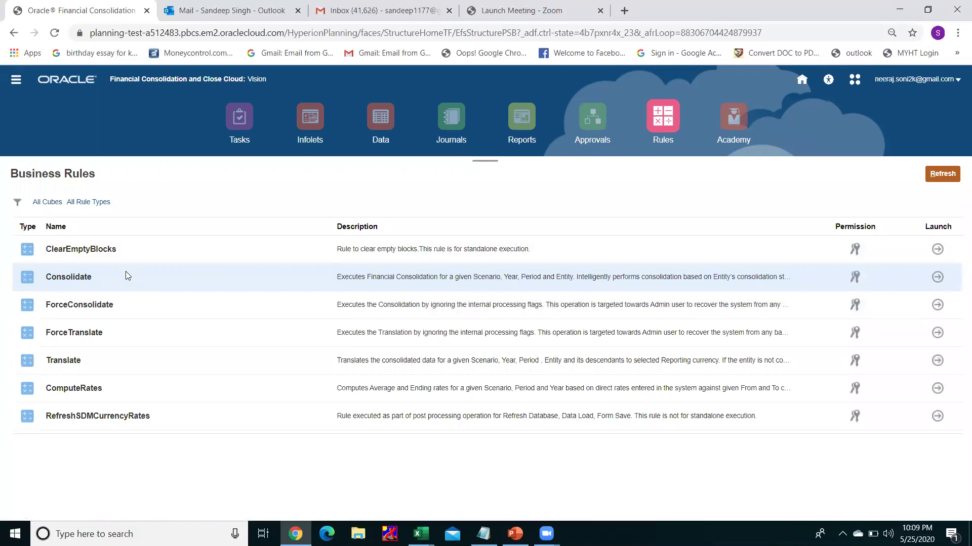
left_click(938, 278)
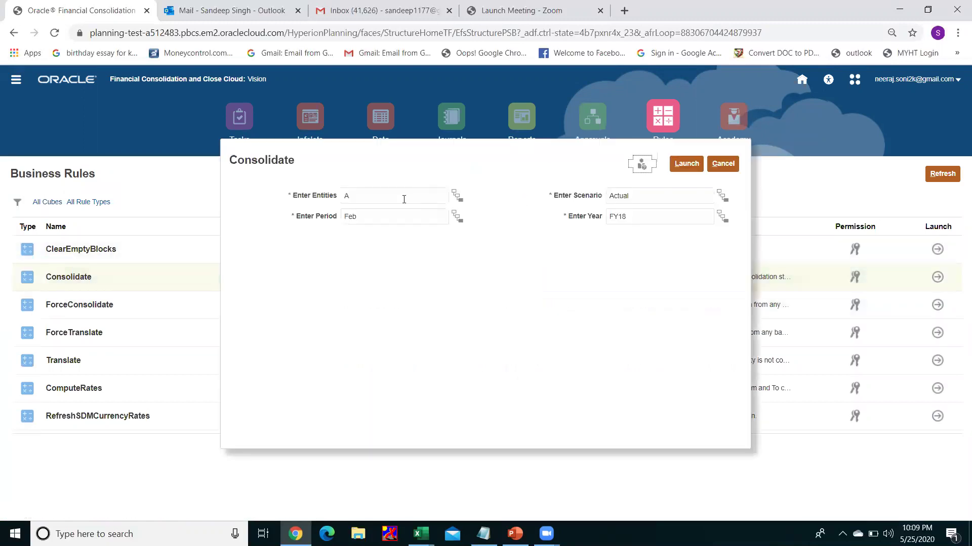
left_click(373, 198)
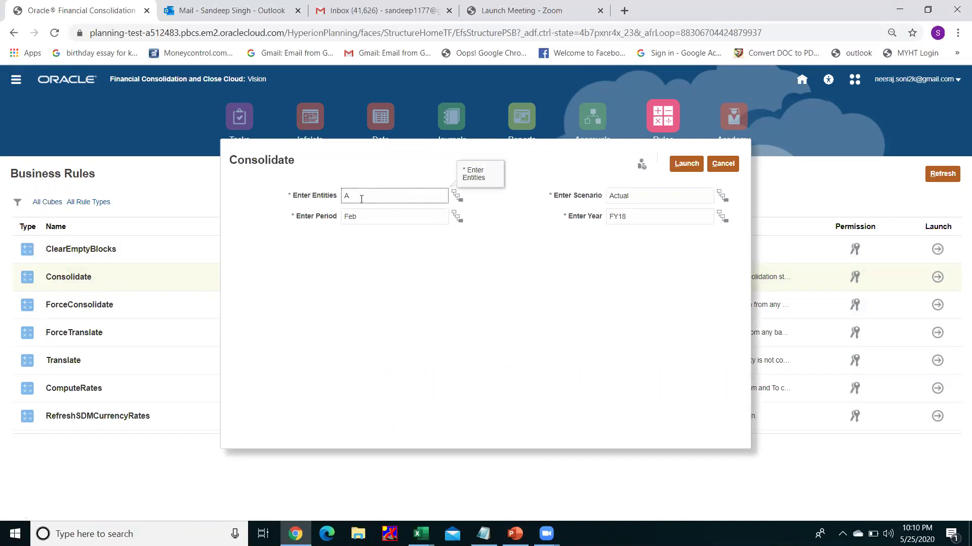
left_click(651, 199)
left_click(373, 221)
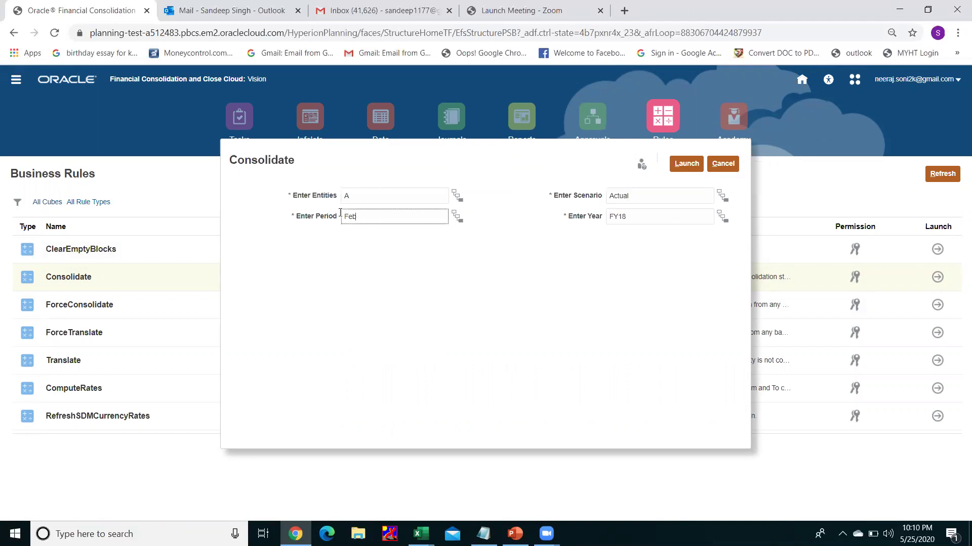
key("Caps_Lock")
type("J")
key("Caps_Lock")
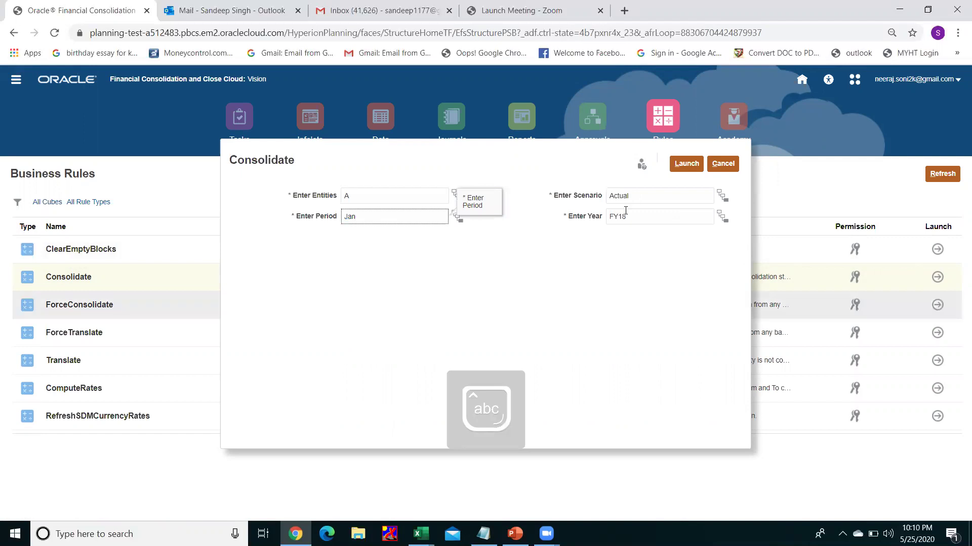
Launch the January consolidation in the background and check its status in the job list.
left_click(686, 164)
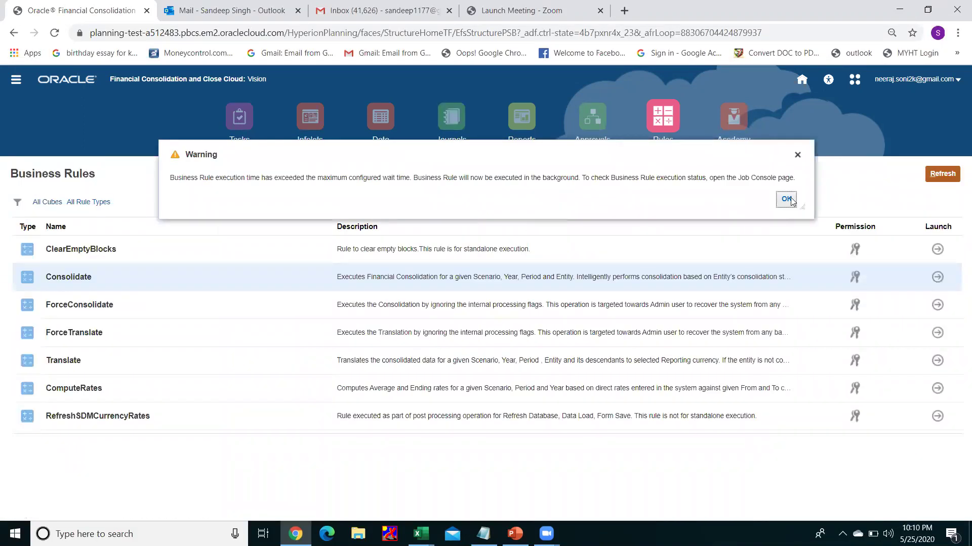
left_click(786, 200)
left_click(16, 84)
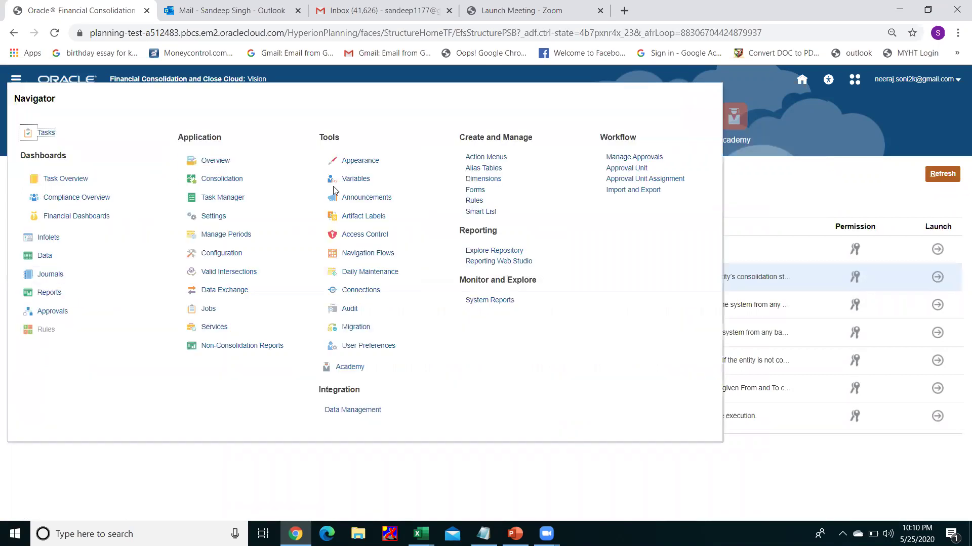
left_click(207, 309)
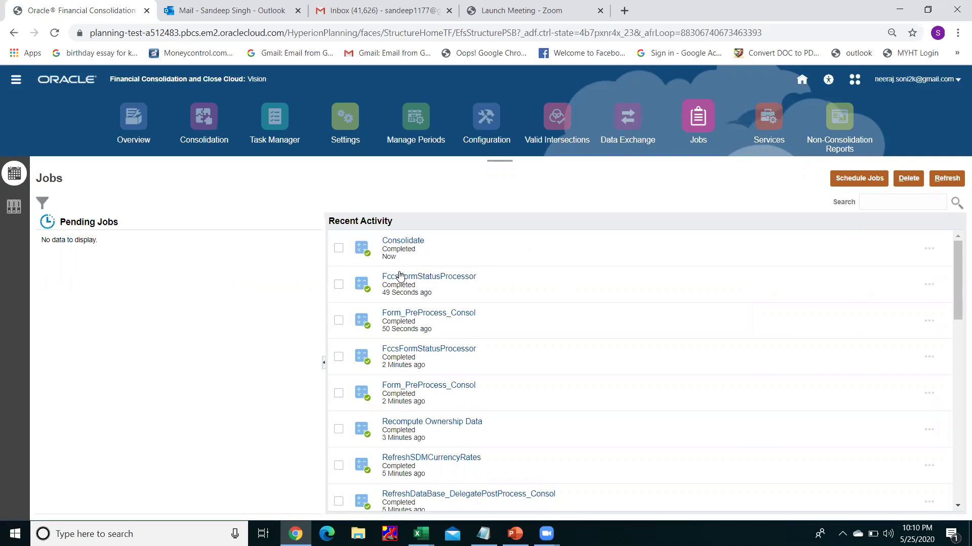
Return to the Smart View workbook in Excel and refresh the balance sheet grid on Sheet2.
key("alt+Tab")
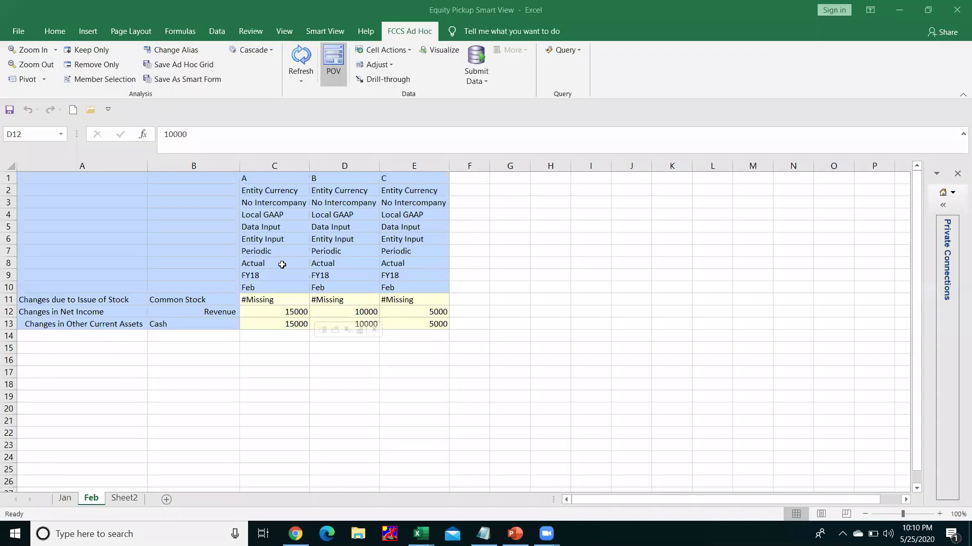
left_click(253, 346)
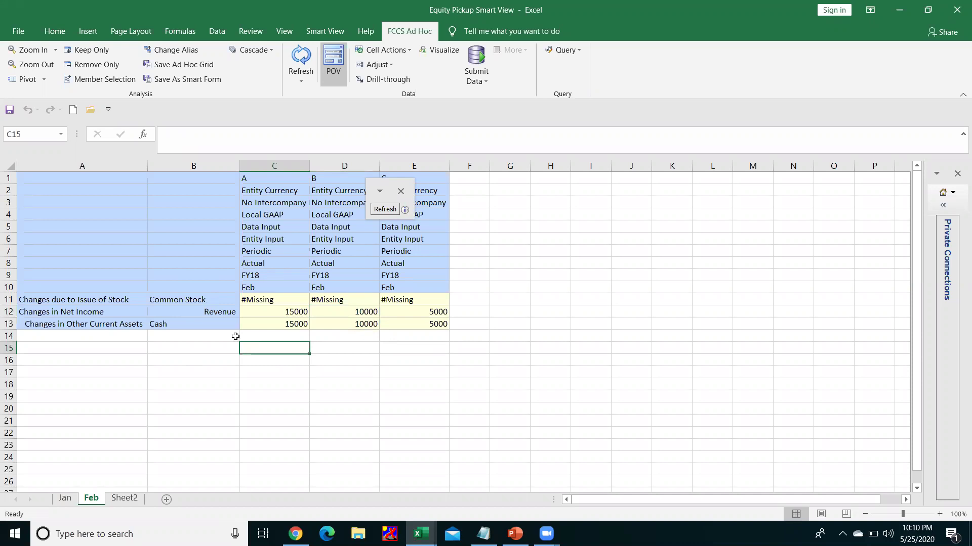
left_click(121, 499)
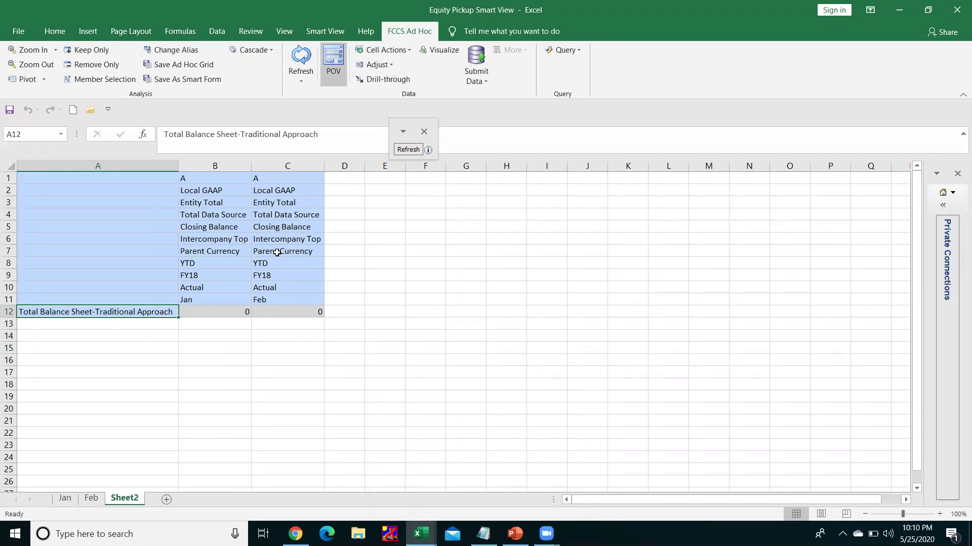
left_click(408, 149)
Review the dimension members heading the January column on Sheet2, from entity A down to the period.
left_click(215, 180)
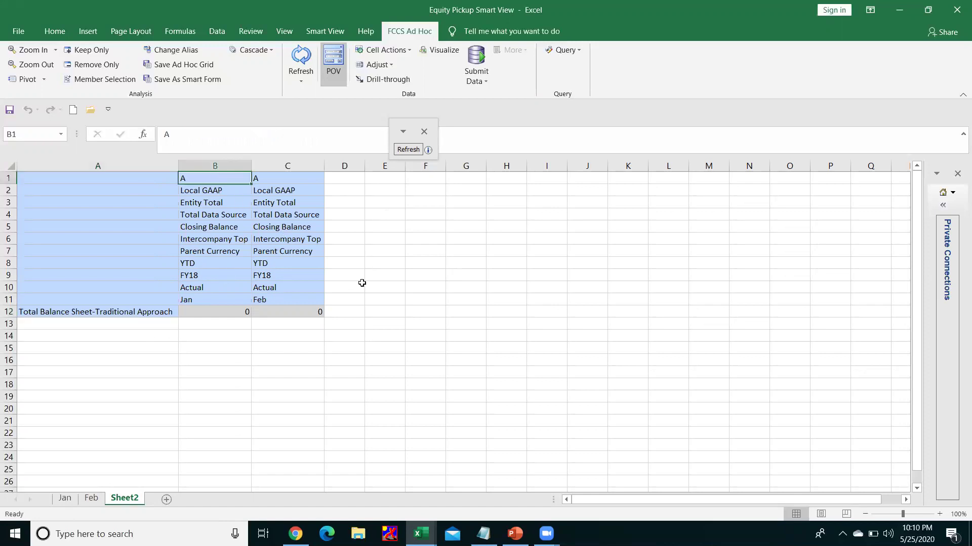
key("Return")
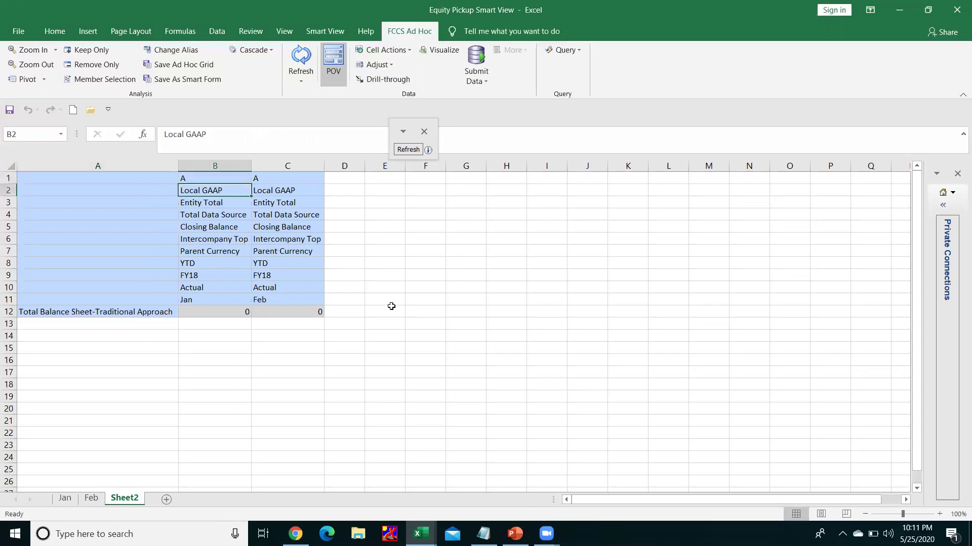
key("Return")
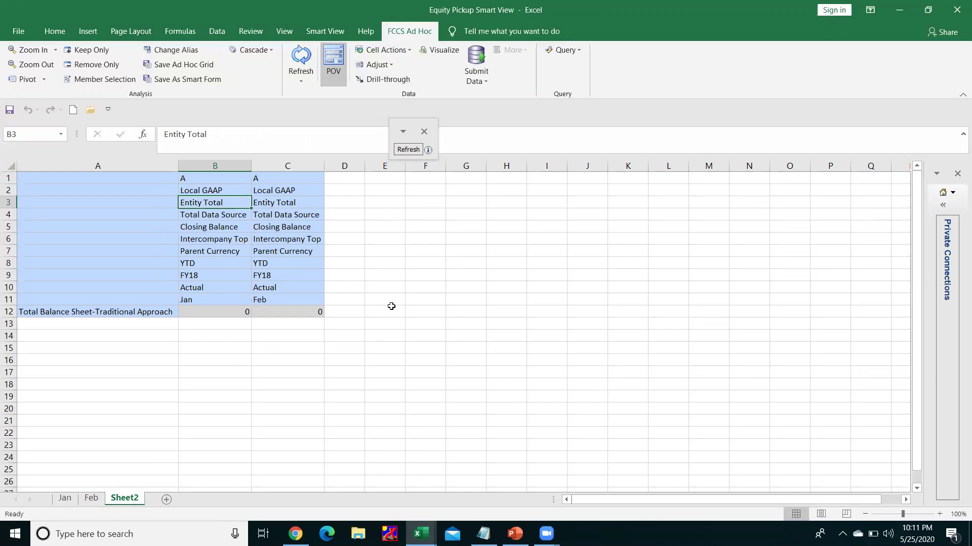
key("Return")
key("shift+Return")
key("Return")
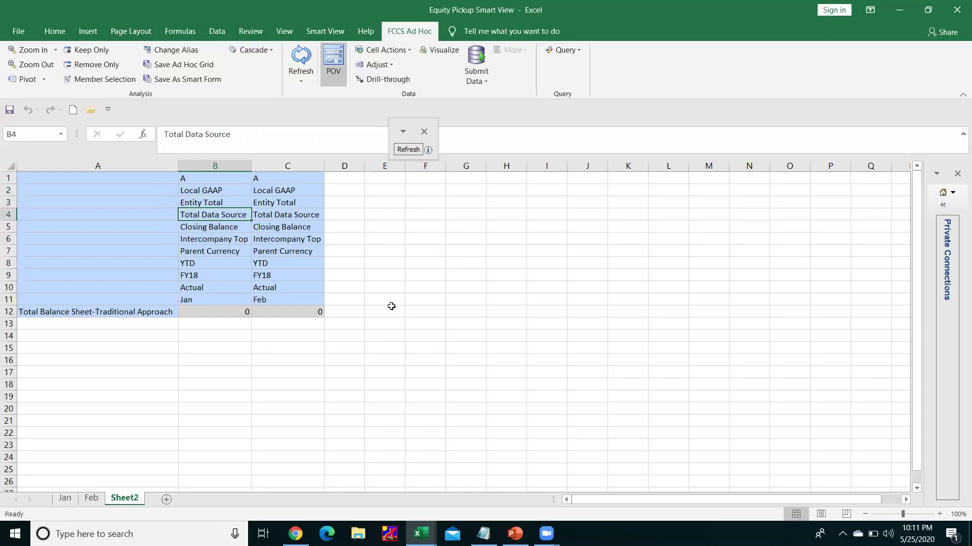
key("Return")
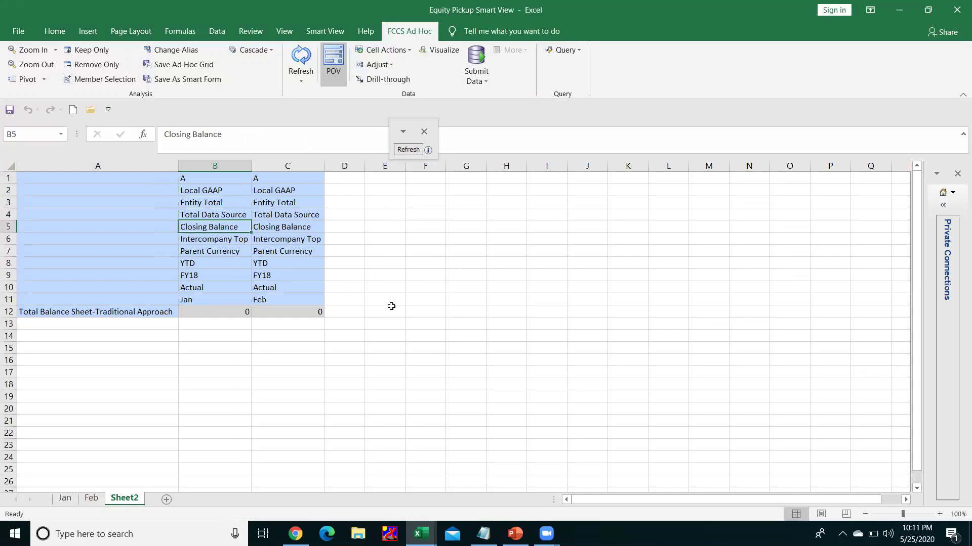
key("Return")
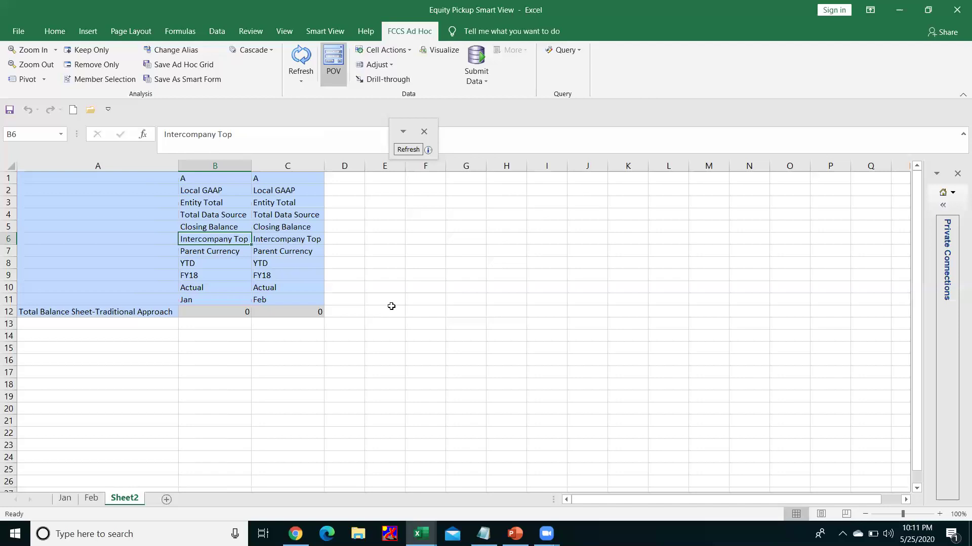
key("Return")
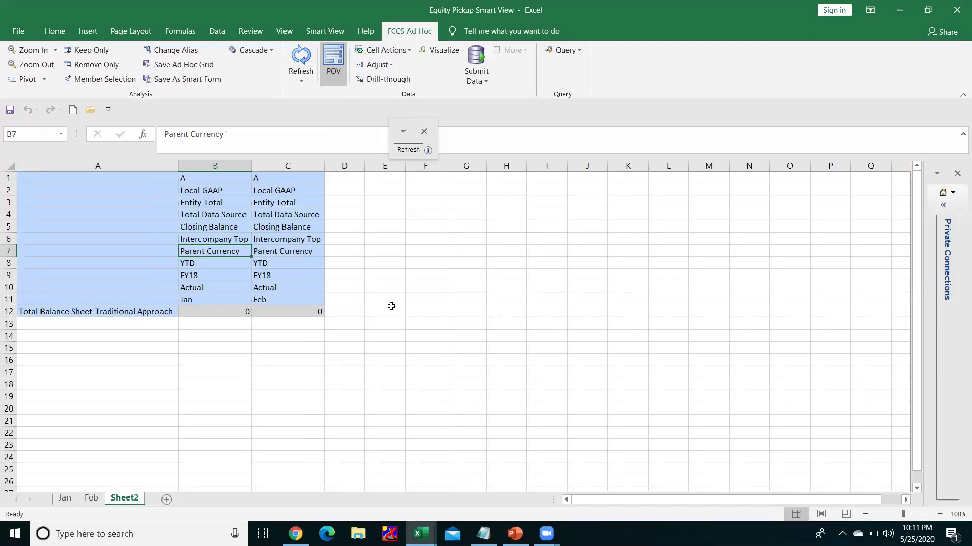
key("Return")
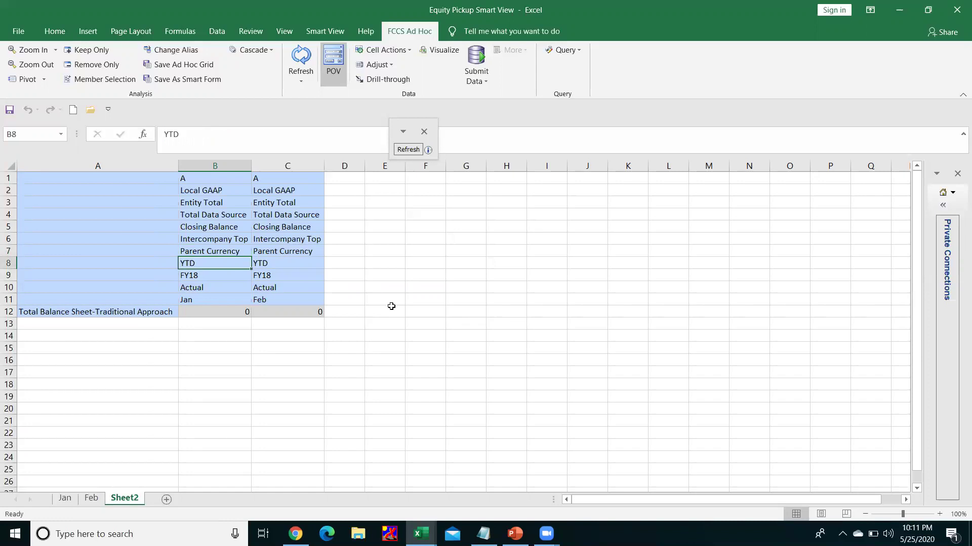
key("Return")
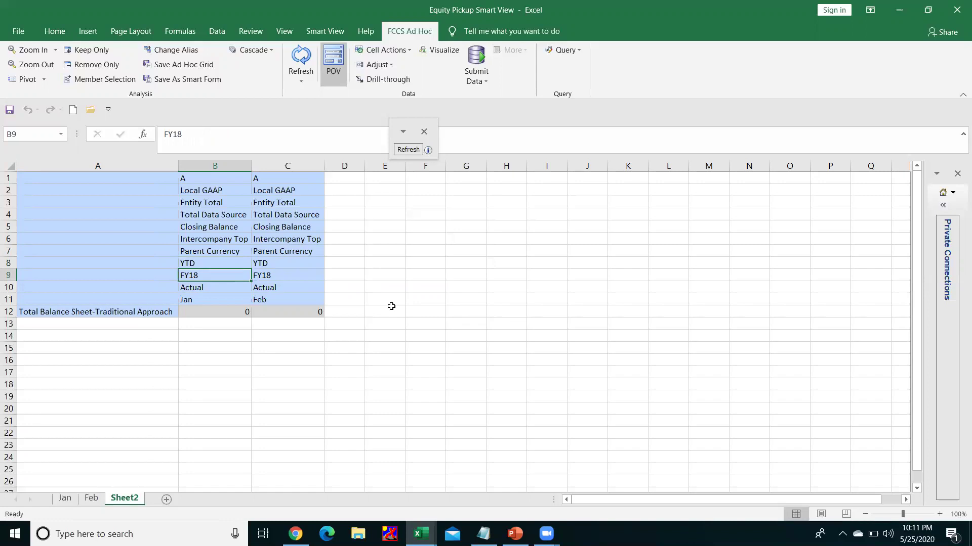
key("Return")
key("Return")
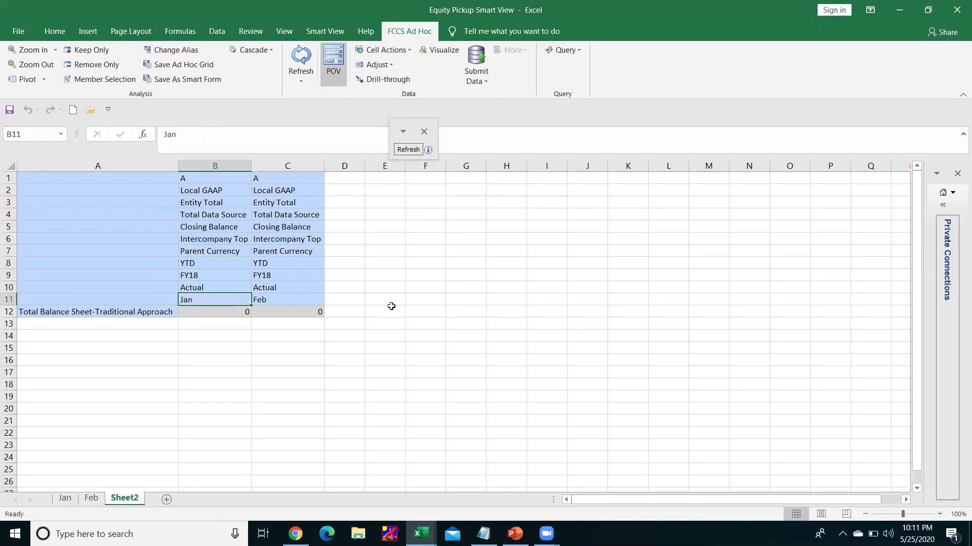
Refresh the Sheet2 grid, expand Total Balance Sheet-Traditional Approach to its child accounts, and select January's Total Assets.
left_click(413, 147)
left_click(221, 316)
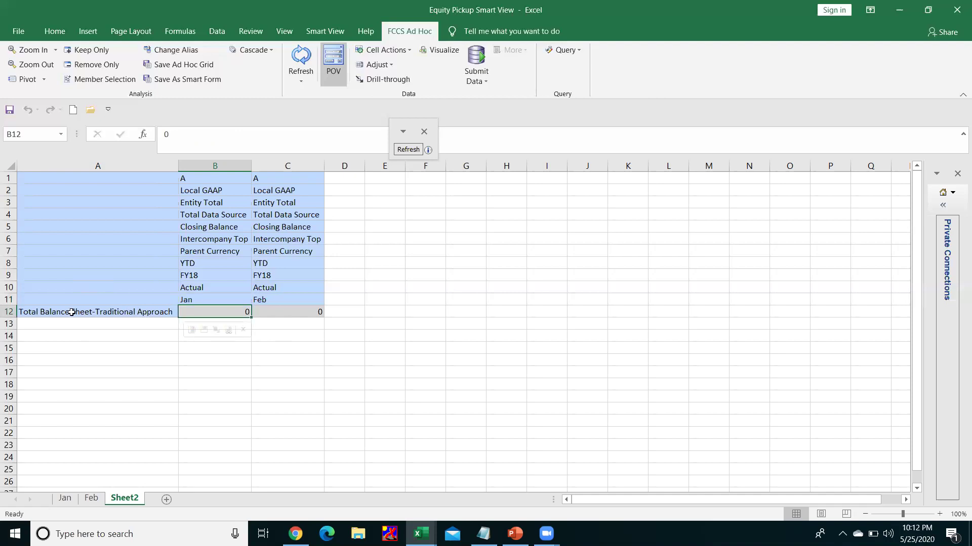
left_click(71, 314)
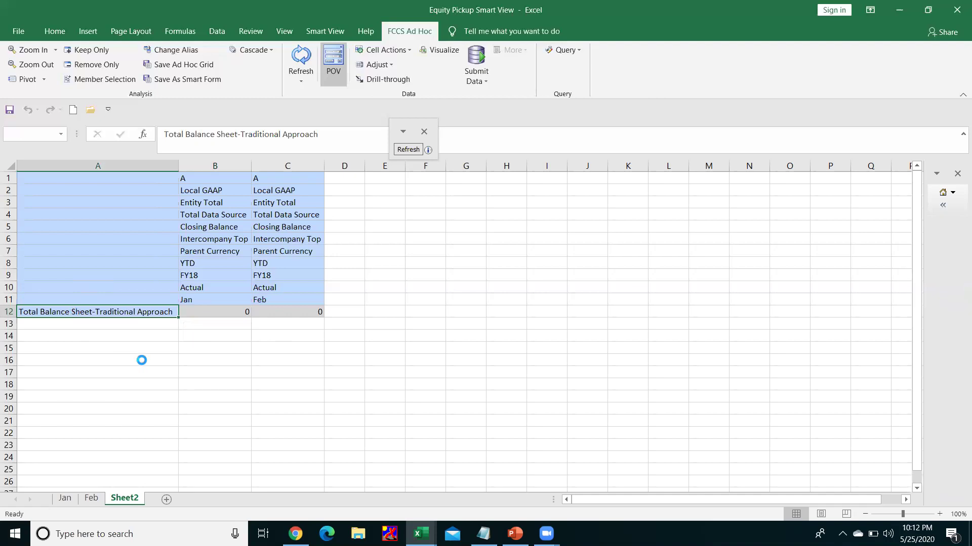
left_click(114, 324)
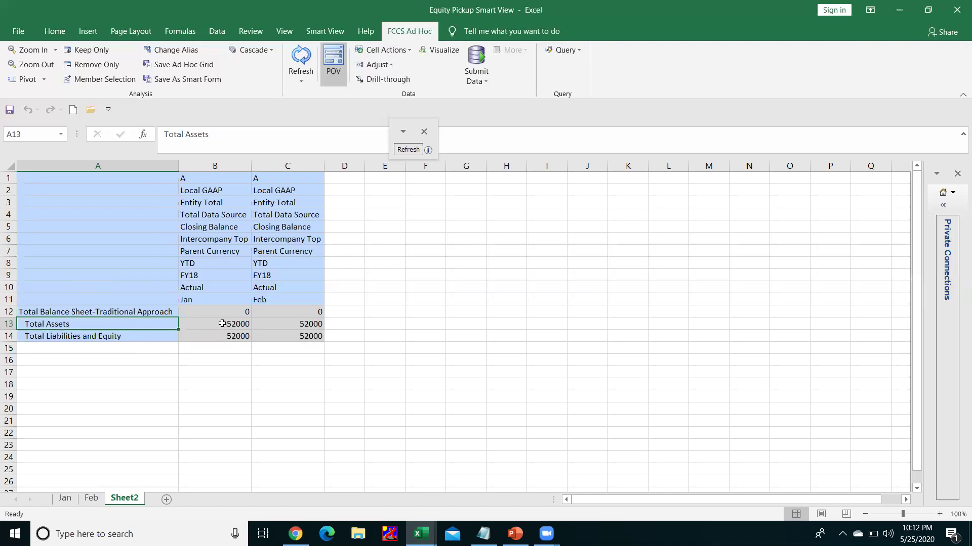
left_click(222, 324)
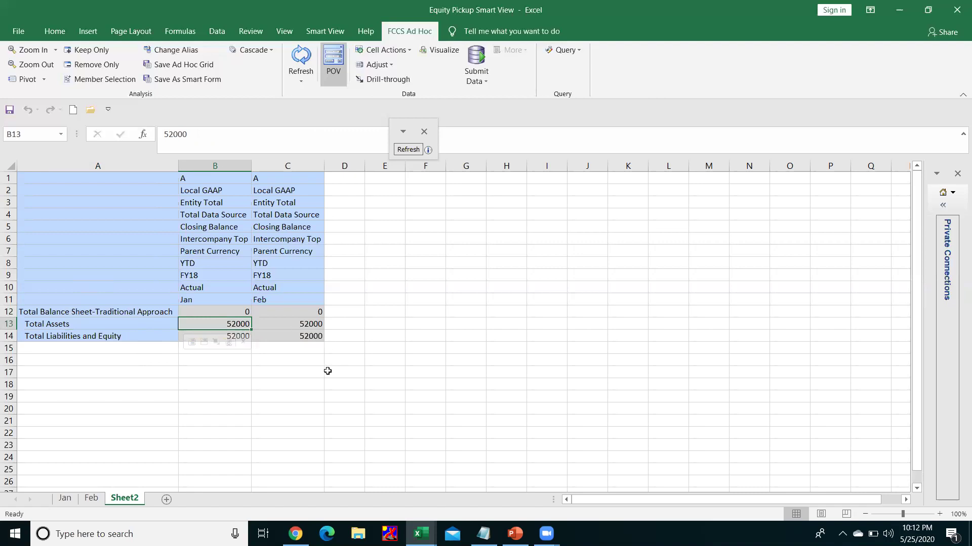
Switch to the Equity Pickup Example workbook and check A Ltd's total liabilities and total assets on the Jan18 sheet.
key("alt+Tab")
key("alt+Tab")
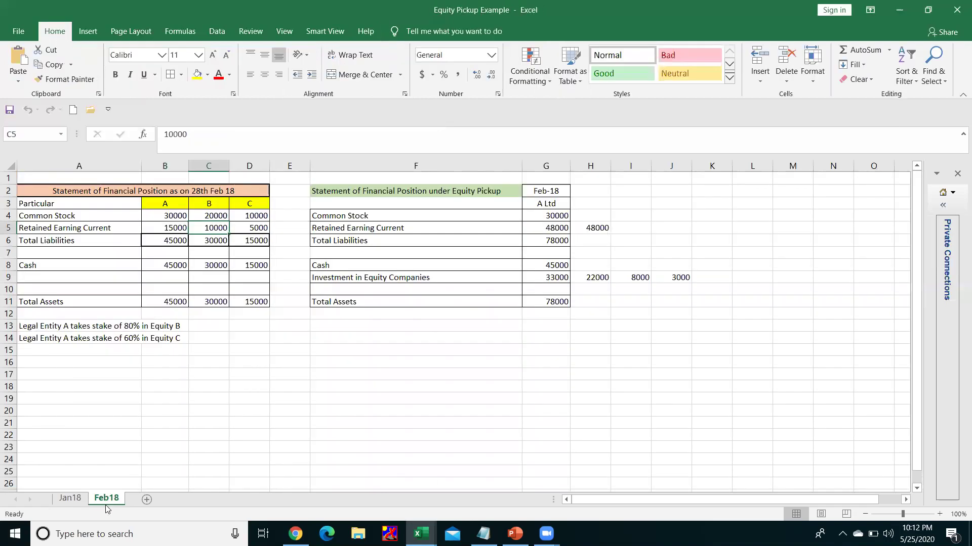
left_click(69, 497)
left_click(462, 337)
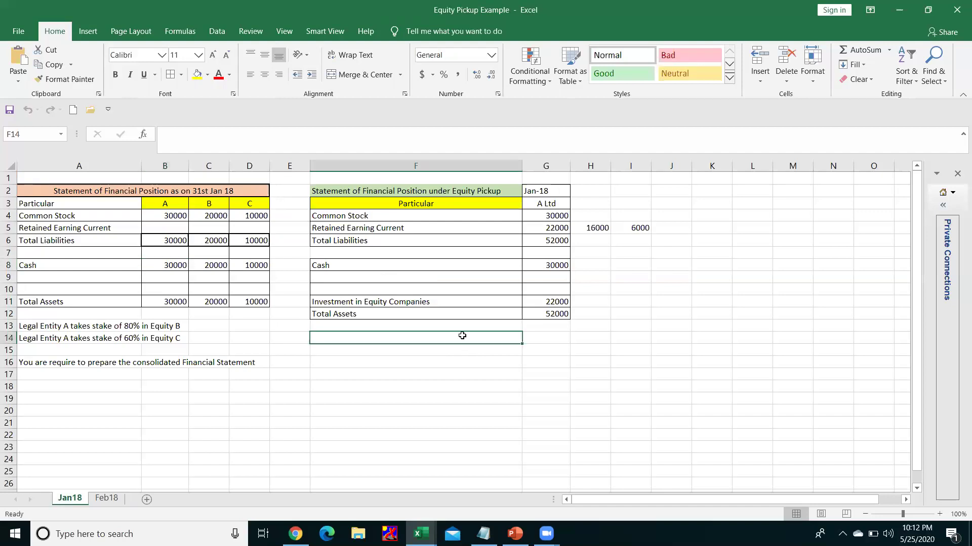
left_click(551, 241)
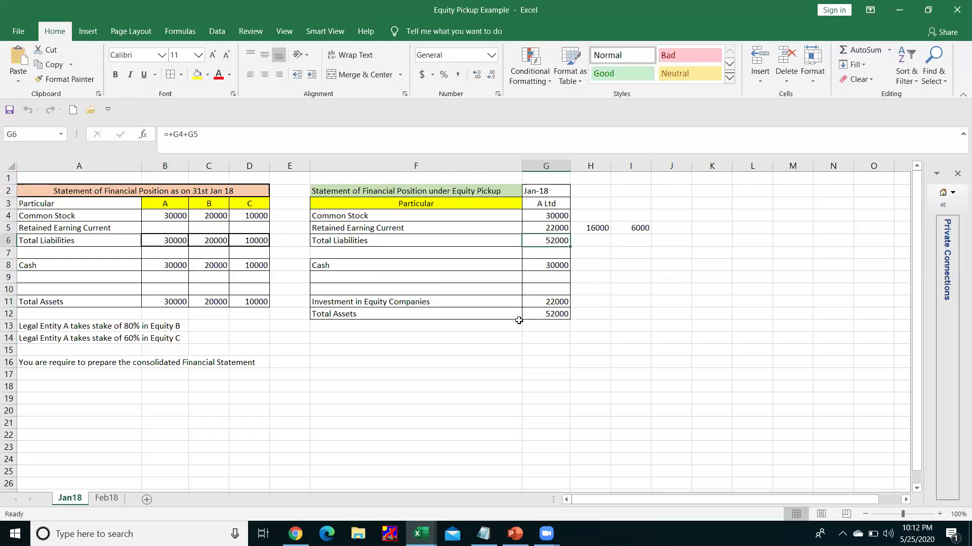
left_click(544, 317)
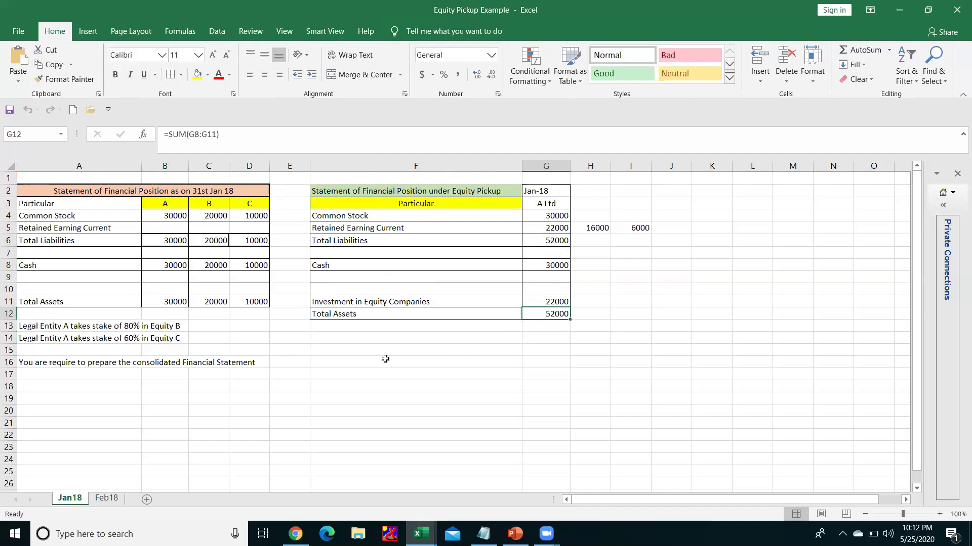
Expand Total Assets in the Smart View grid and compare Current Assets with A Ltd's cash on the example's Jan18 sheet.
key("alt+Tab")
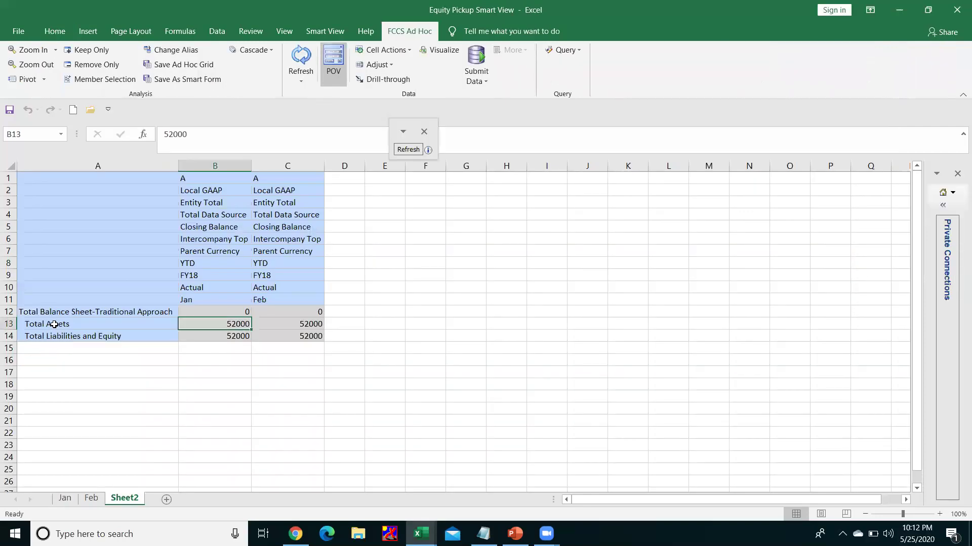
left_click(54, 325)
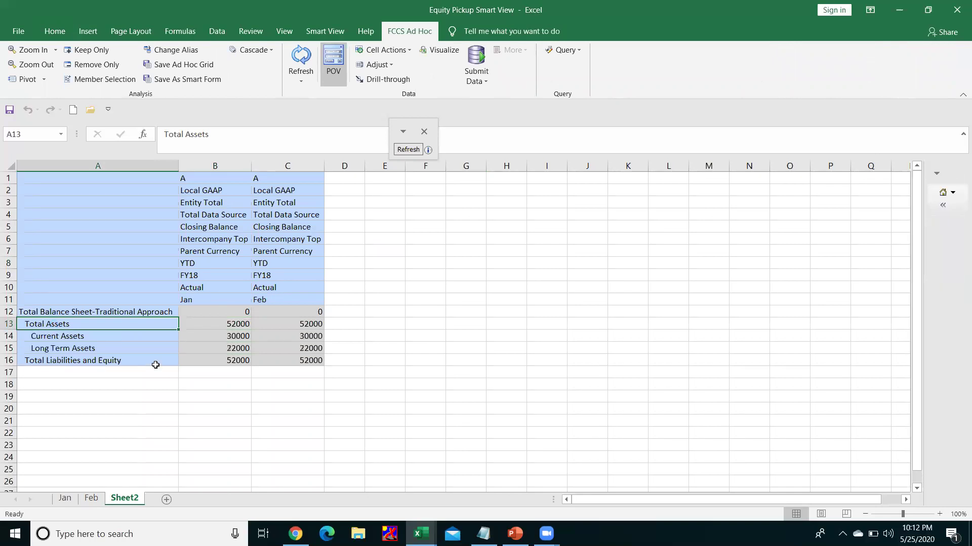
left_click(119, 336)
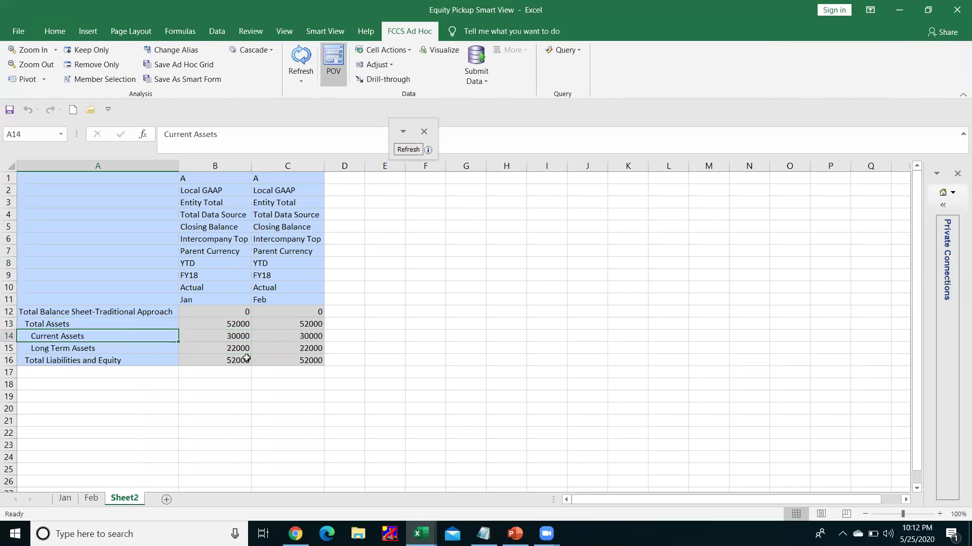
key("alt+Tab")
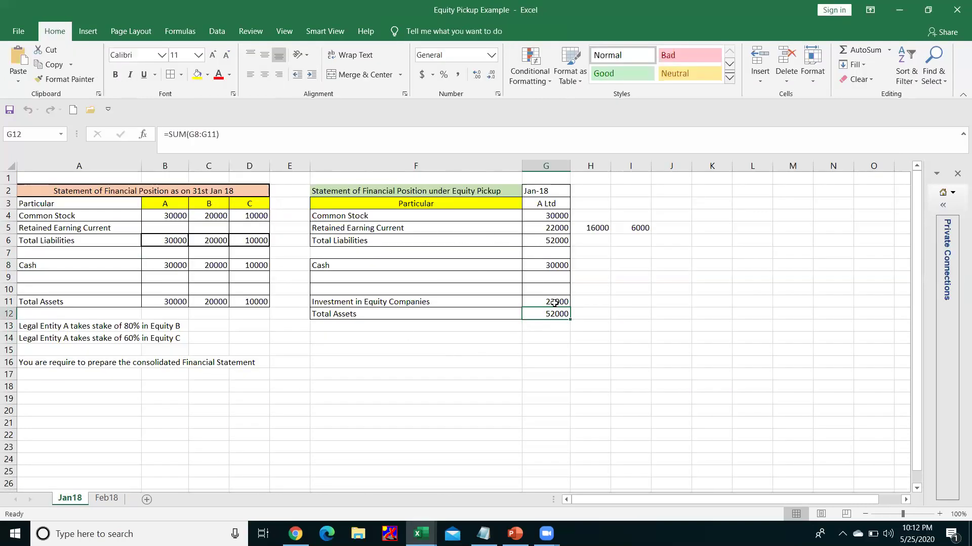
left_click(534, 264)
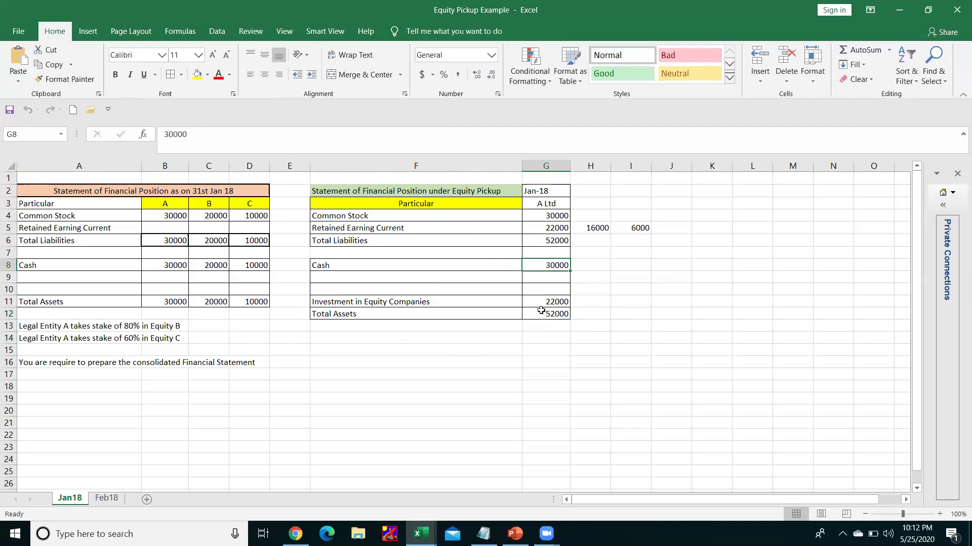
Expand Long Term Assets in the Smart View grid and compare January's Investment in Equity Companies with the example's Jan18 sheet.
key("alt+Tab")
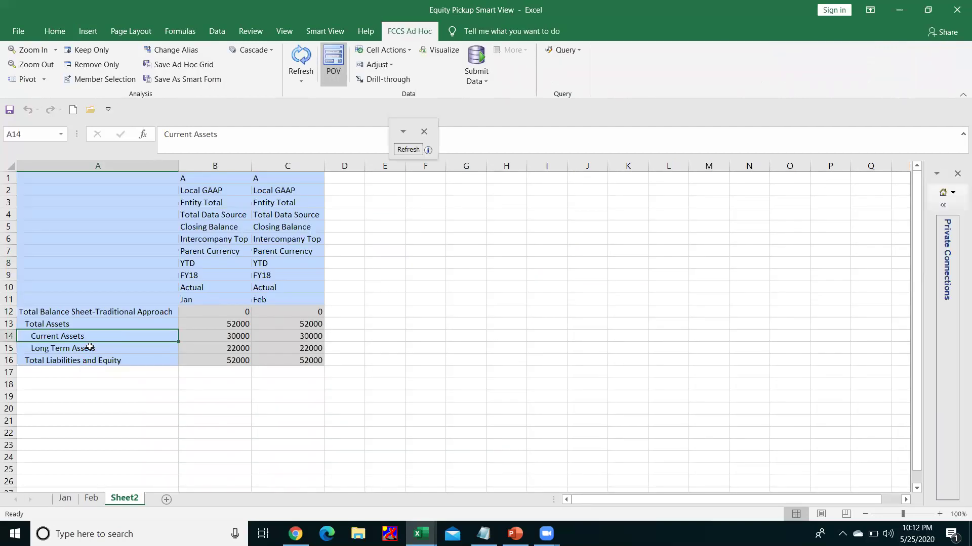
left_click(92, 352)
left_click(93, 357)
double_click(92, 346)
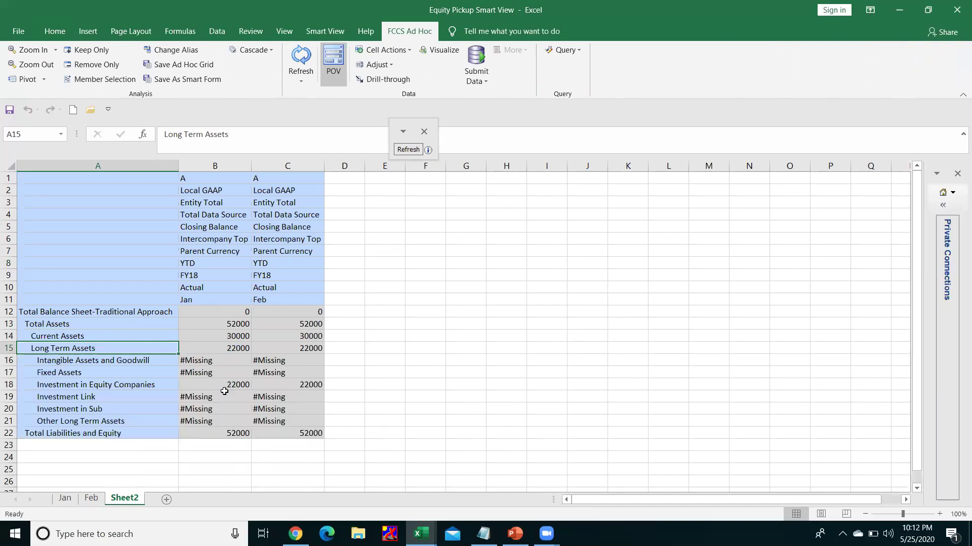
left_click(225, 385)
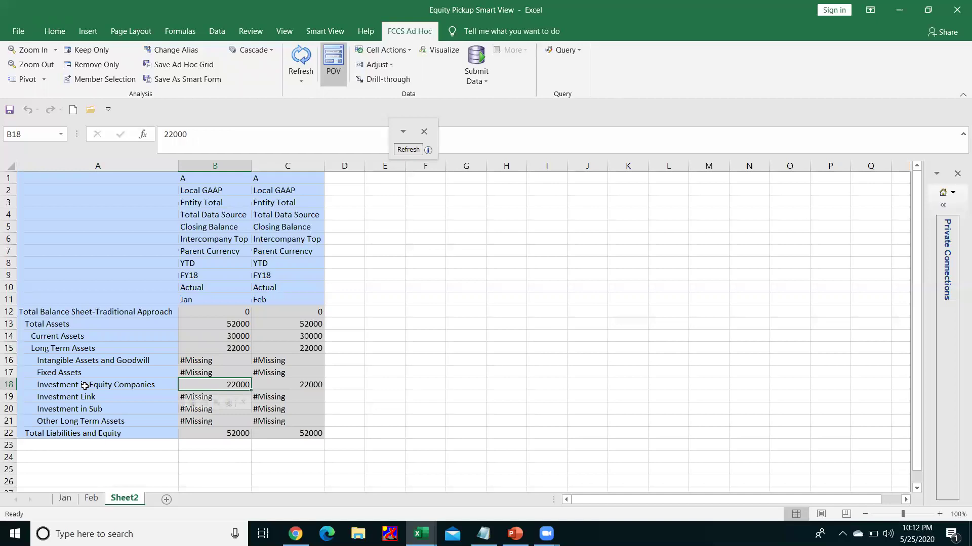
key("alt+Tab")
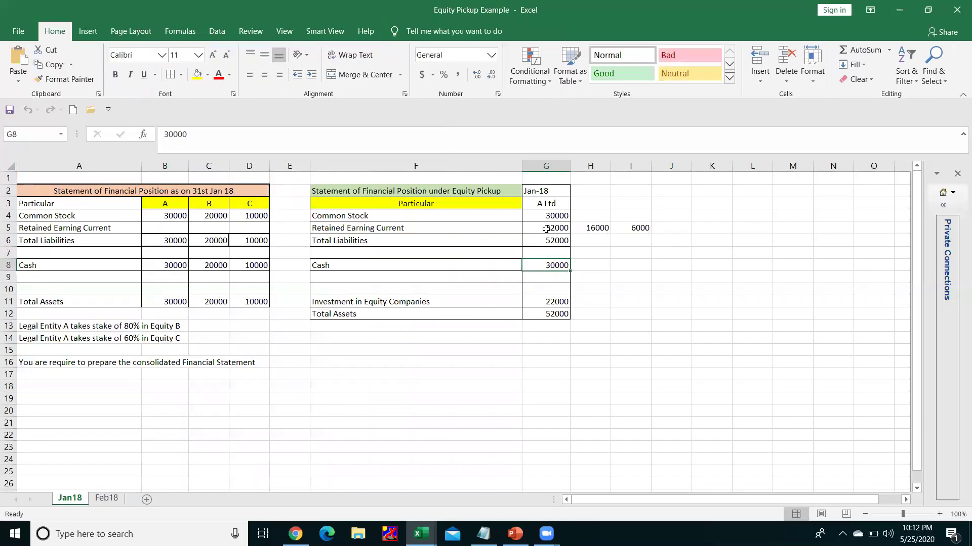
left_click(549, 301)
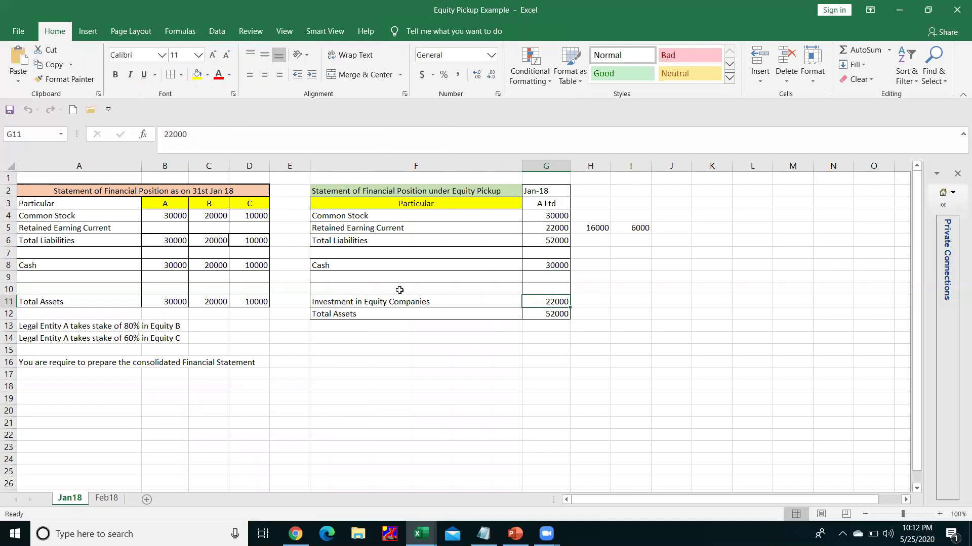
Return to the Equity Pickup Smart View workbook and expand Total Liabilities and Equity, Total Equity and Owner's Equity to their child accounts.
key("alt+Tab")
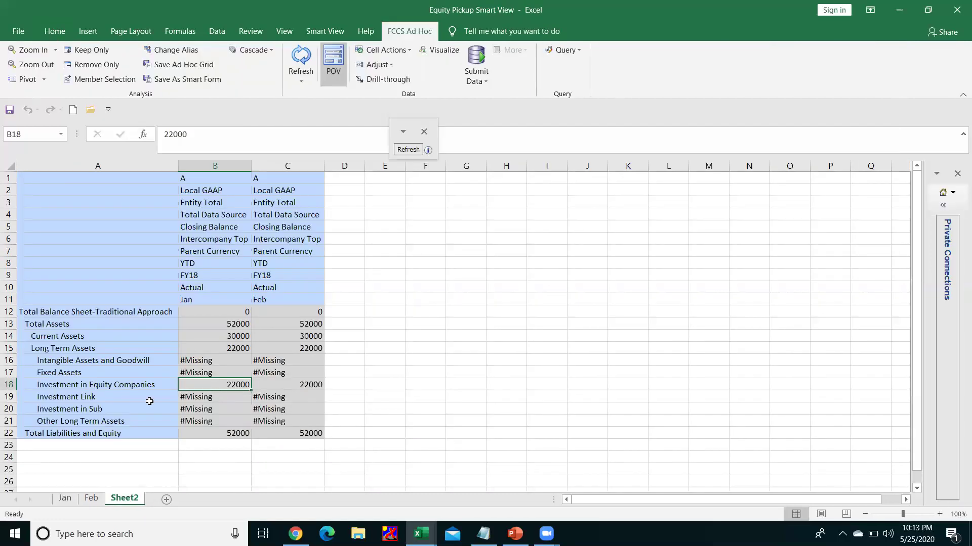
left_click(106, 436)
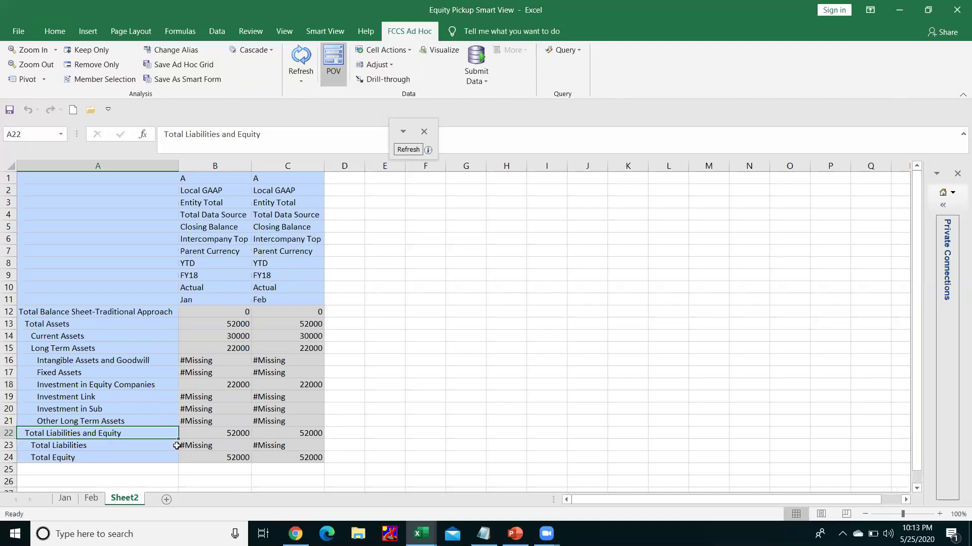
scroll(156, 439, "down", 1)
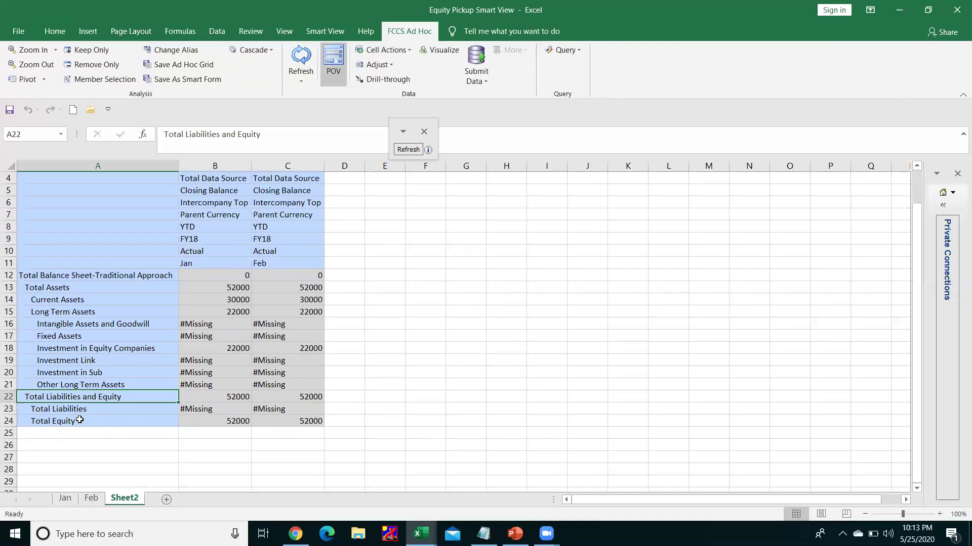
double_click(80, 420)
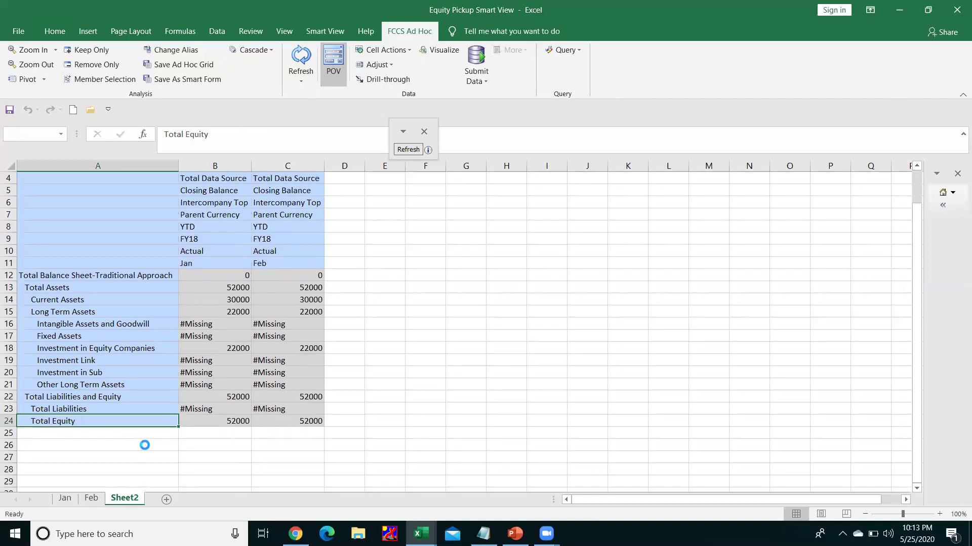
scroll(145, 445, "down", 1)
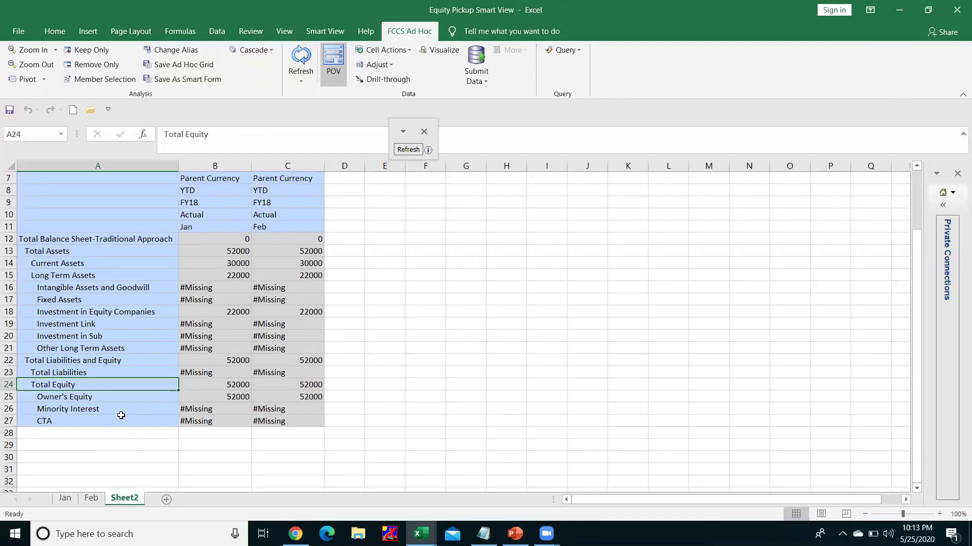
double_click(80, 397)
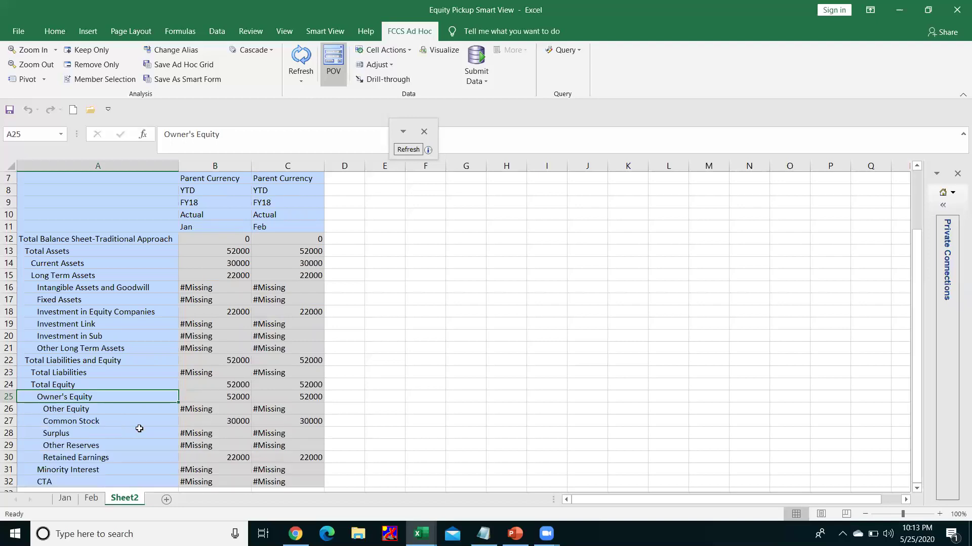
Compare January's Common Stock in the Smart View grid with A Ltd's Common Stock on the example's Jan18 sheet.
left_click(122, 420)
key("alt+Tab")
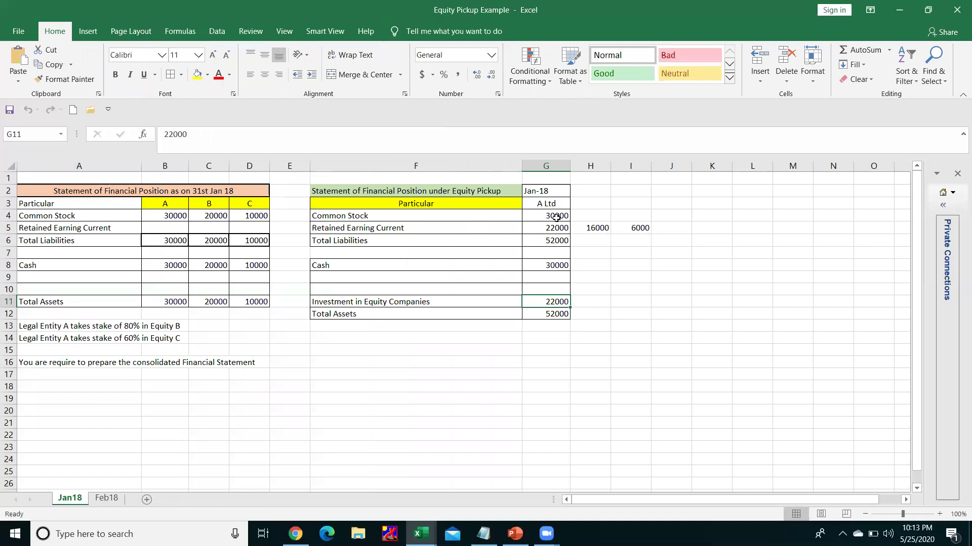
left_click(556, 217)
key("alt+Tab")
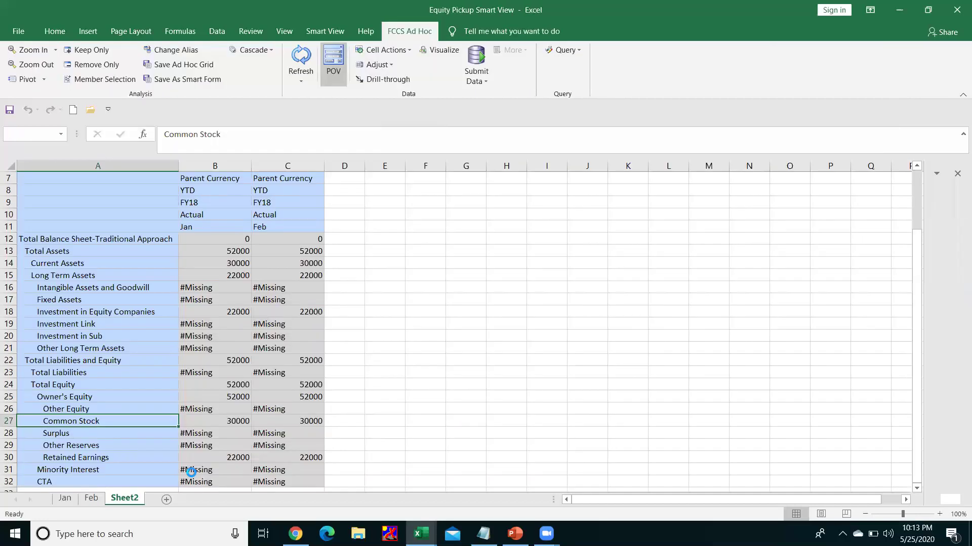
left_click(231, 423)
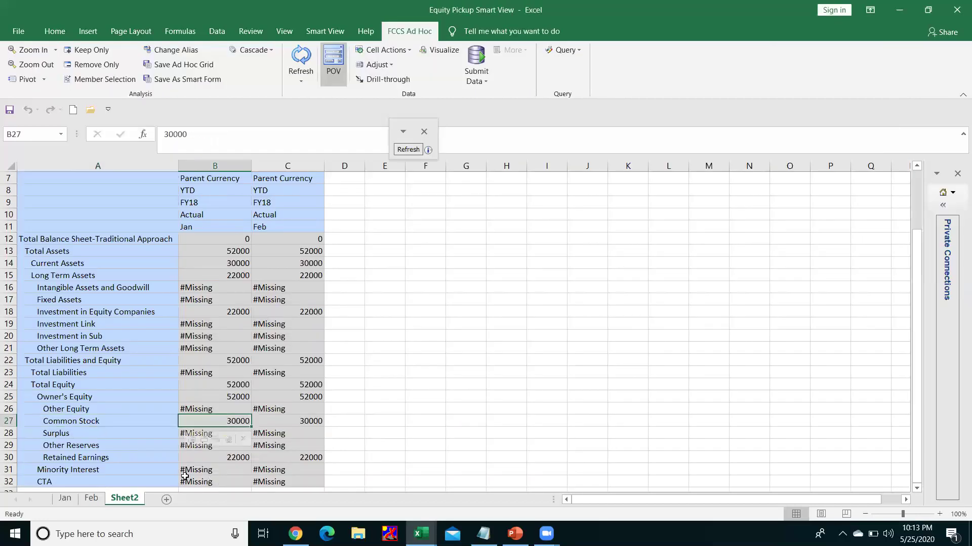
Compare A Ltd's Retained Earning Current on the example's Jan18 sheet with January's Retained Earnings in the Smart View grid.
key("alt+Tab")
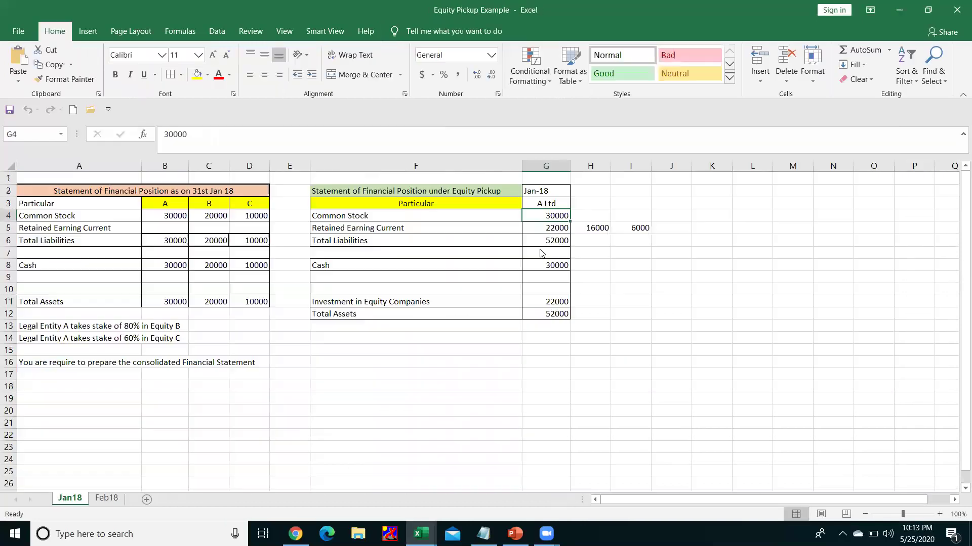
key("Down")
key("alt+Tab")
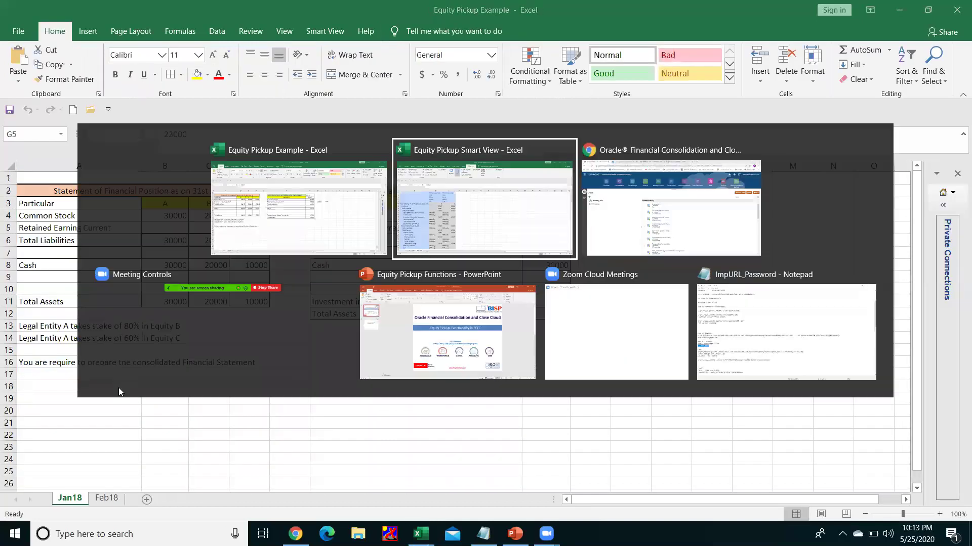
left_click(193, 460)
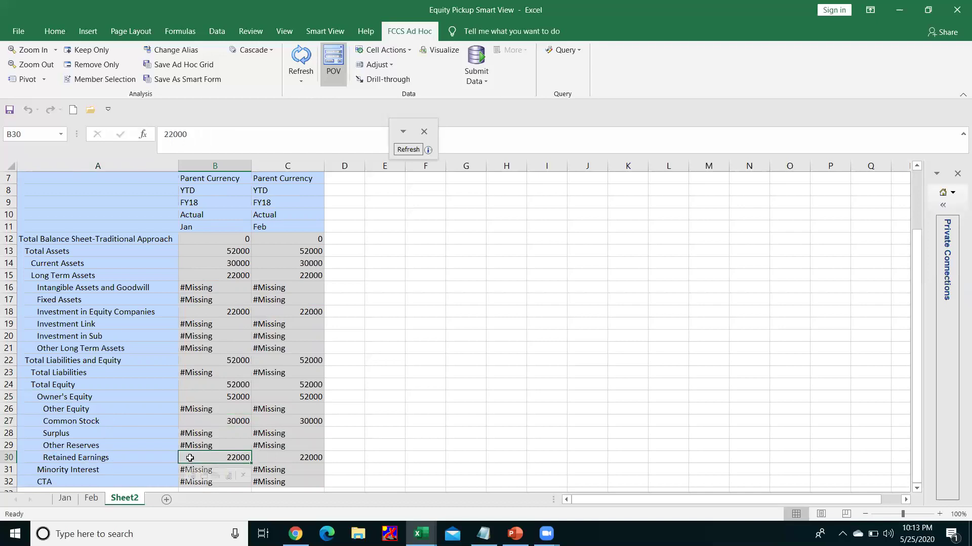
scroll(190, 458, "down", 1)
scroll(190, 458, "up", 1)
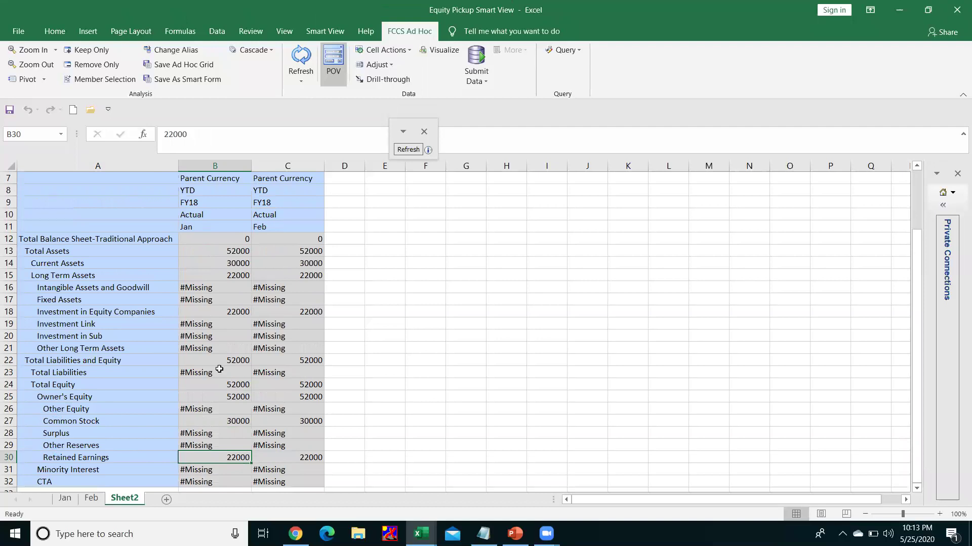
scroll(219, 369, "up", 2)
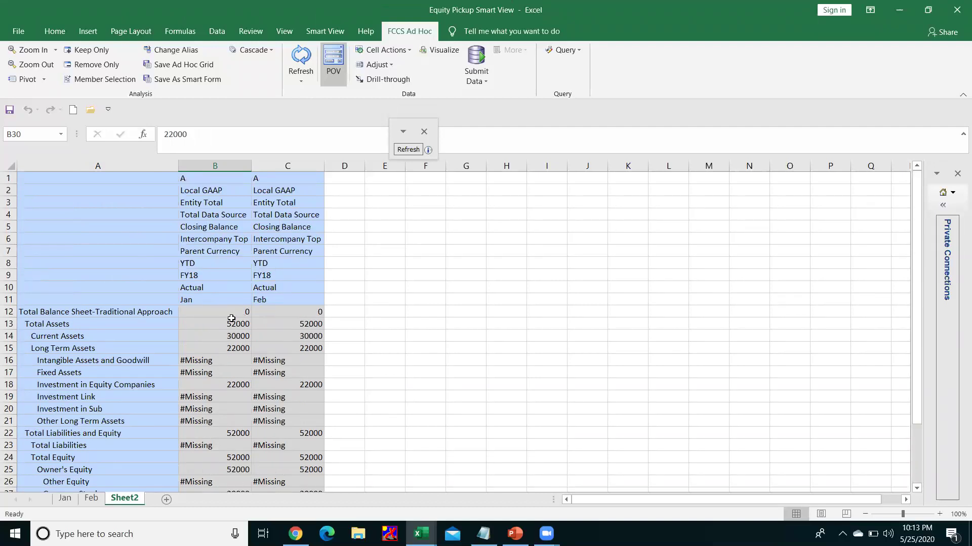
Switch to Oracle FCCS in the browser and open the launch prompts of the Consolidate business rule.
key("alt+Tab")
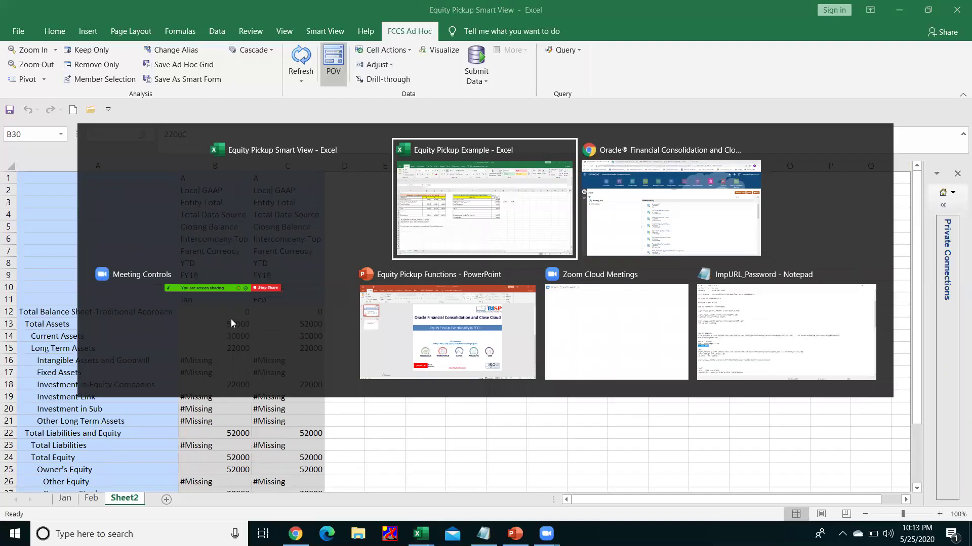
key("alt+Tab")
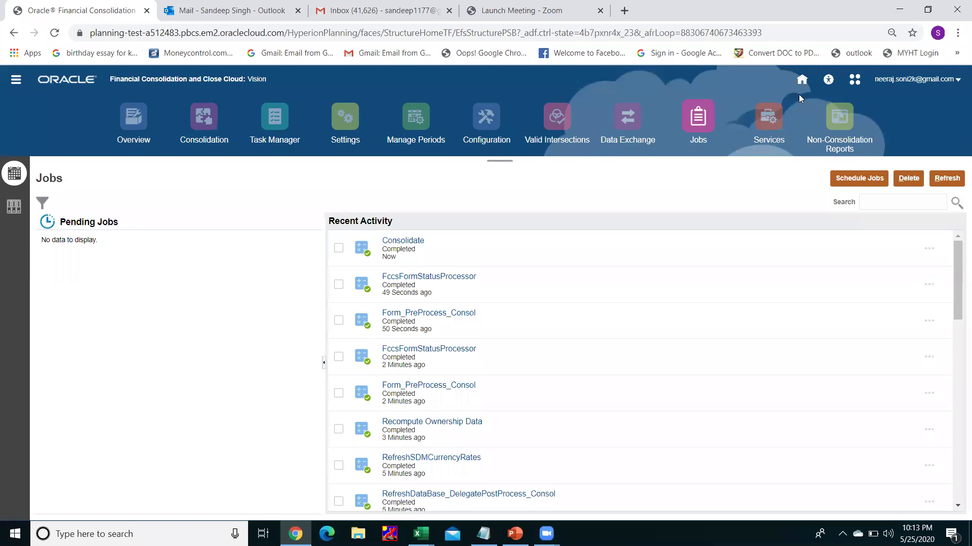
left_click(802, 81)
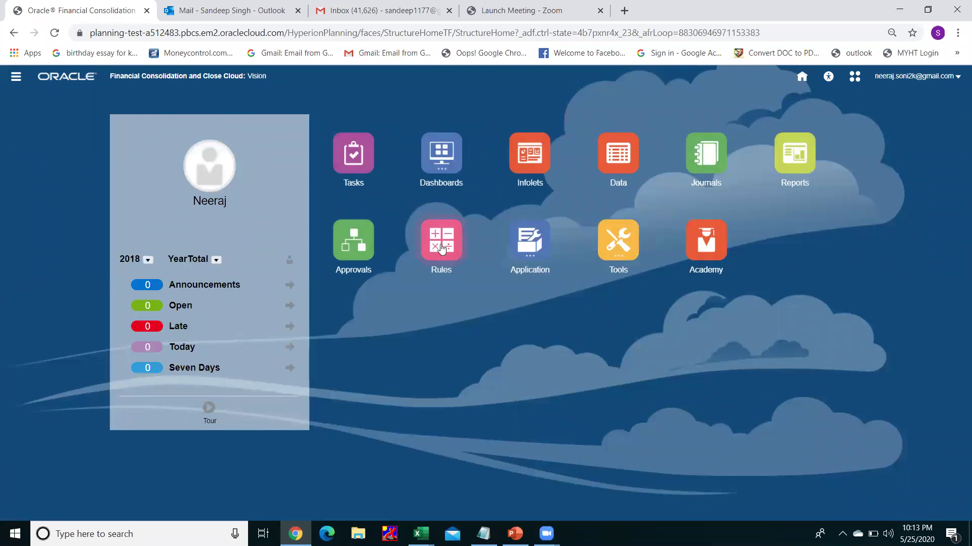
left_click(441, 248)
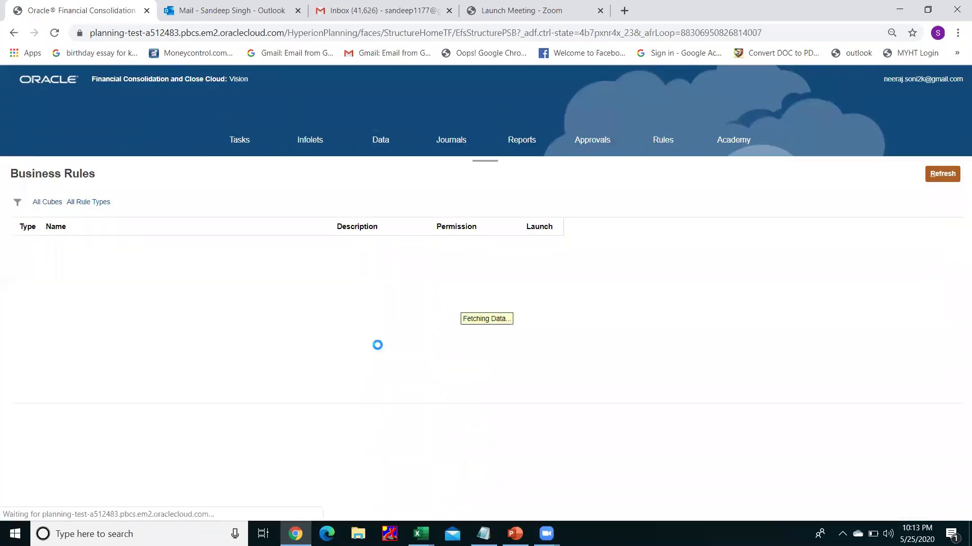
left_click(937, 277)
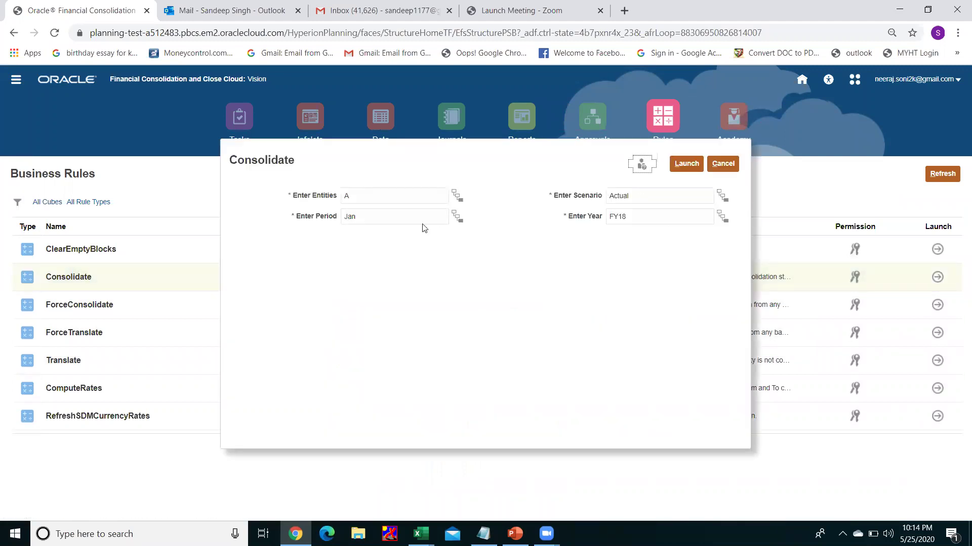
Set the period to Feb, launch the consolidation for entity A, scenario Actual, year FY18, and dismiss the warning.
left_click(314, 217)
key("Caps_Lock")
type("F")
key("Caps_Lock")
type("eb")
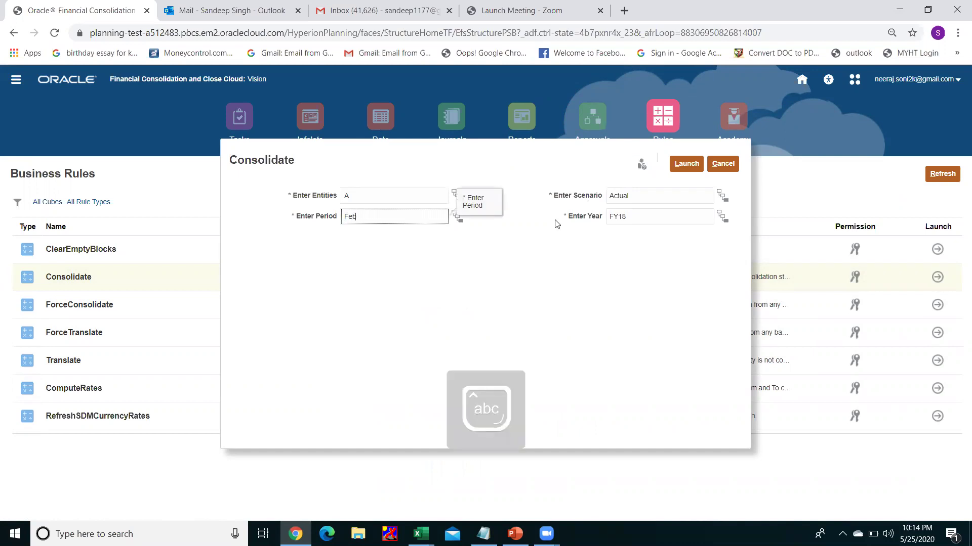
left_click(678, 162)
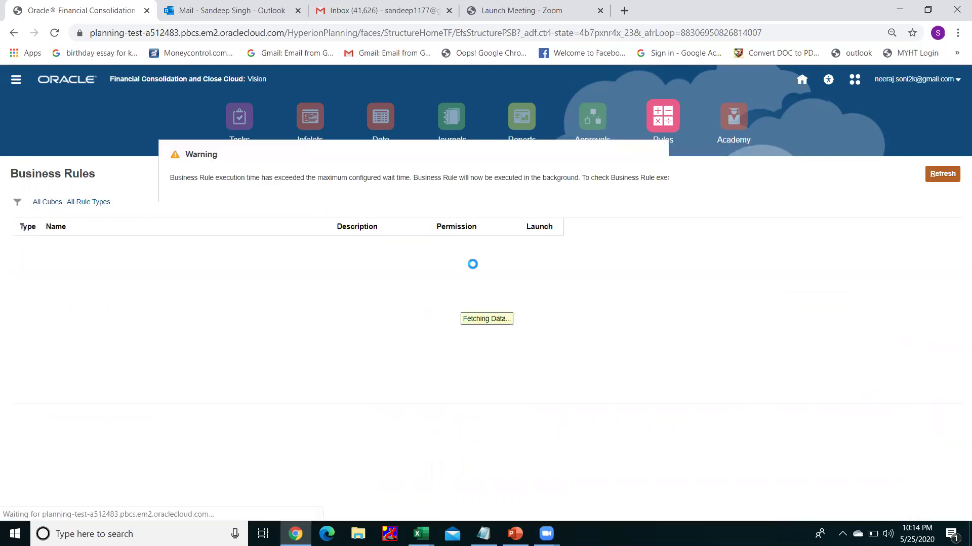
left_click(786, 199)
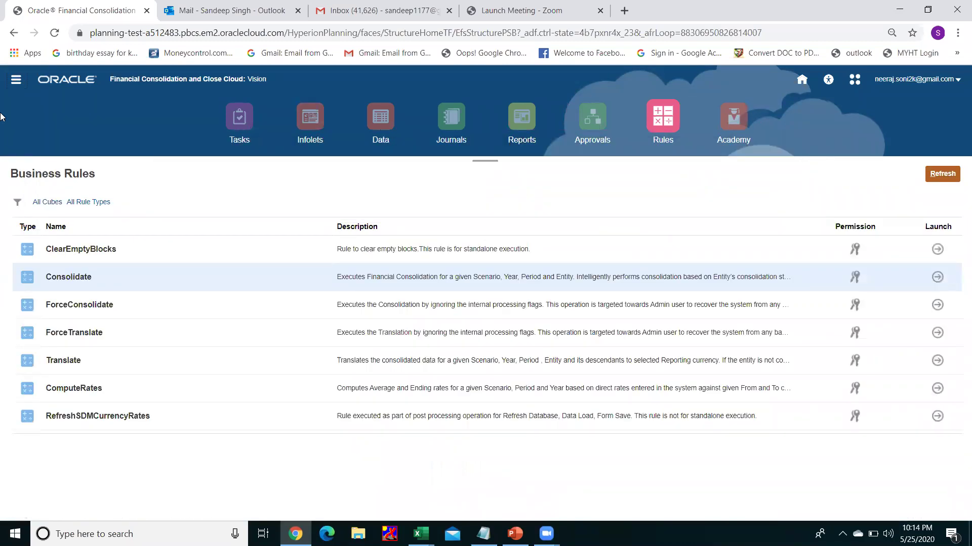
Open the application's Jobs page and refresh the recent activity to check the status of the Consolidate job.
left_click(16, 81)
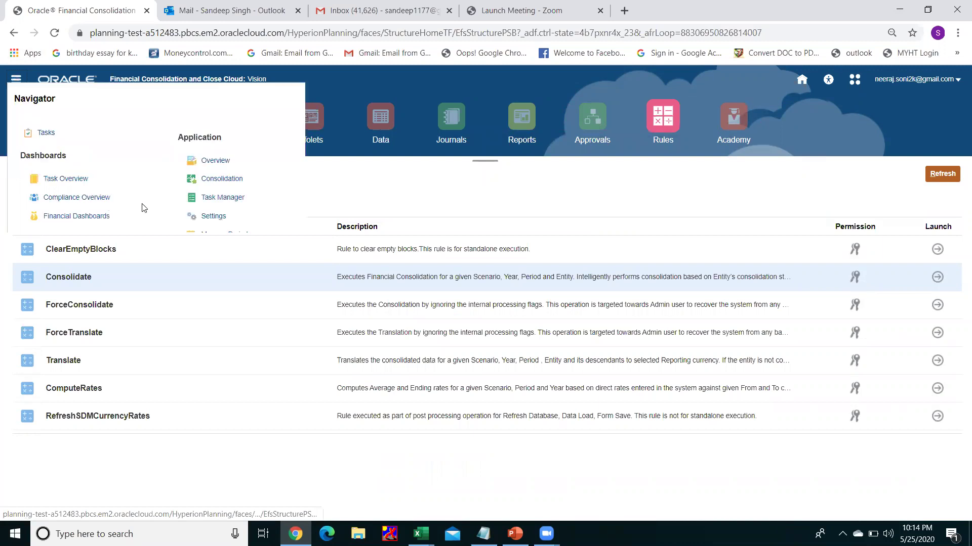
left_click(207, 309)
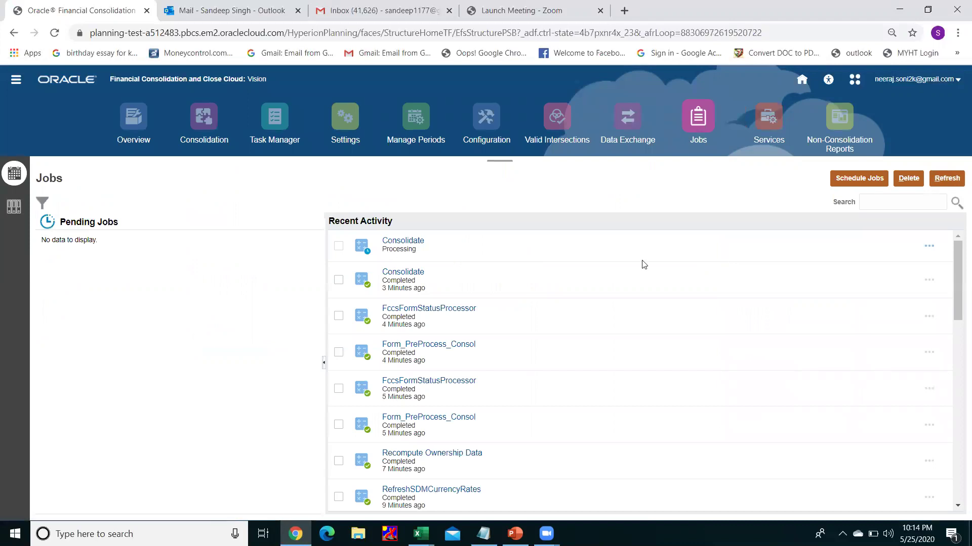
left_click(945, 180)
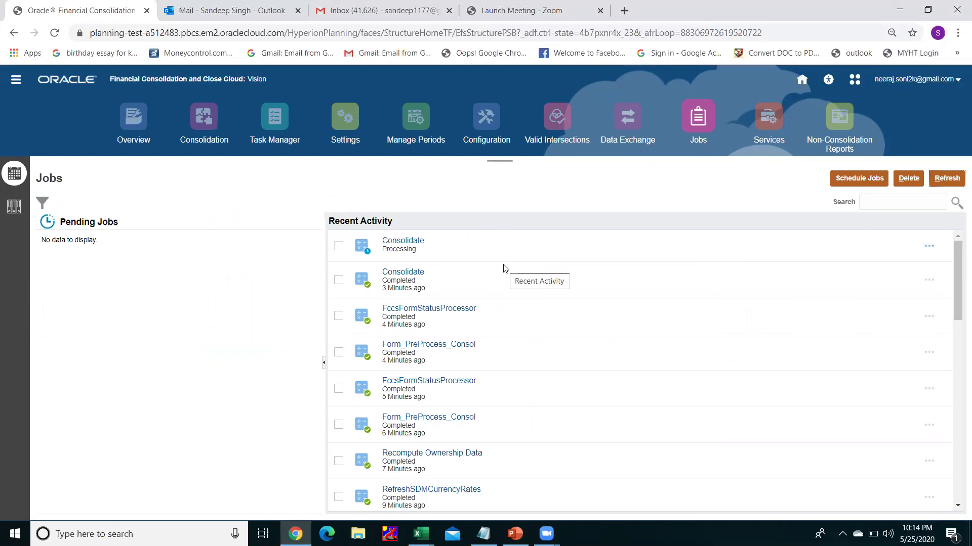
left_click(947, 179)
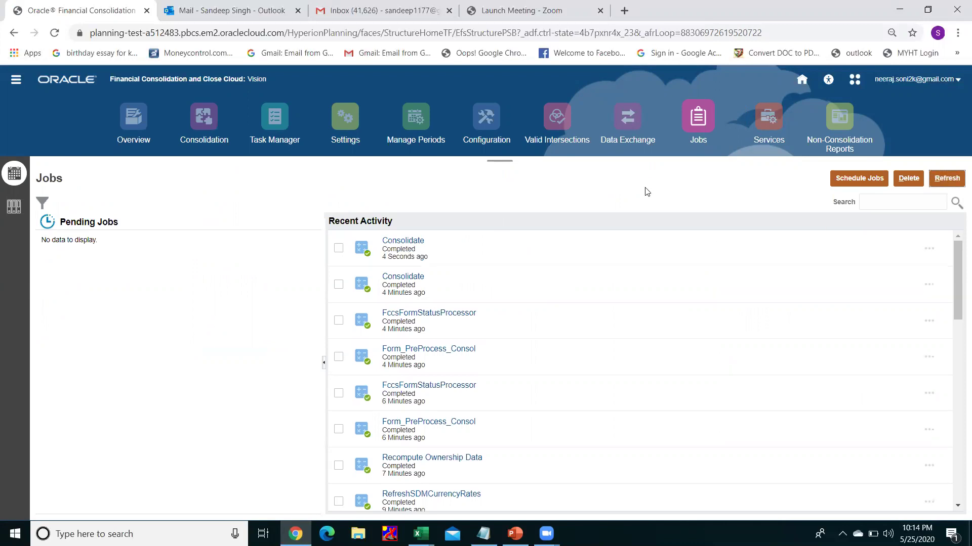
Switch to the Equity Pickup Smart View workbook, refresh the Sheet2 grid and select February's Total Assets.
key("alt+Tab")
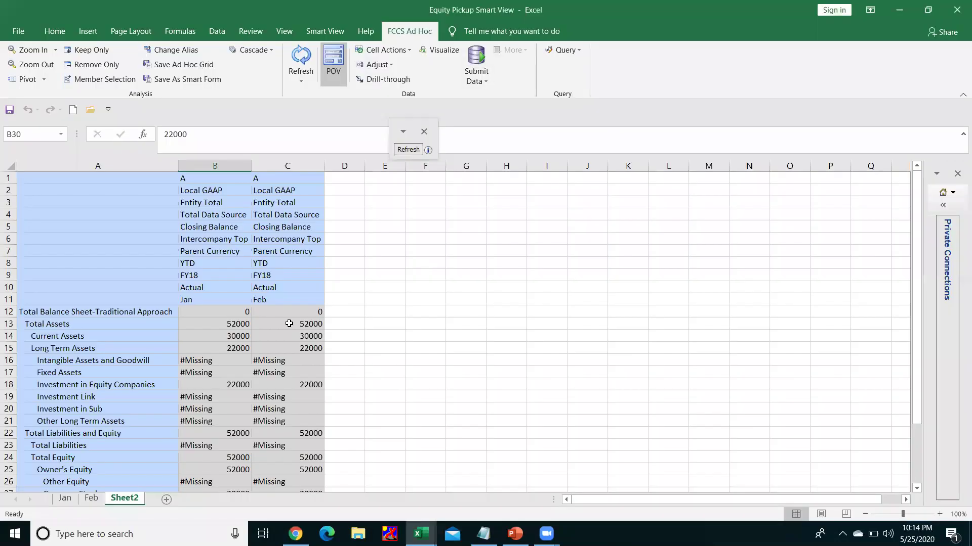
left_click(279, 298)
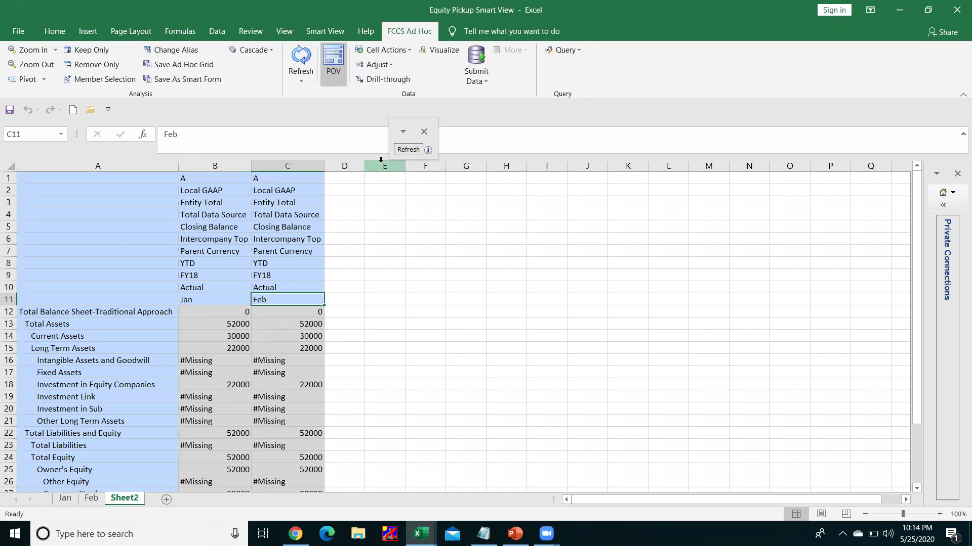
left_click(407, 150)
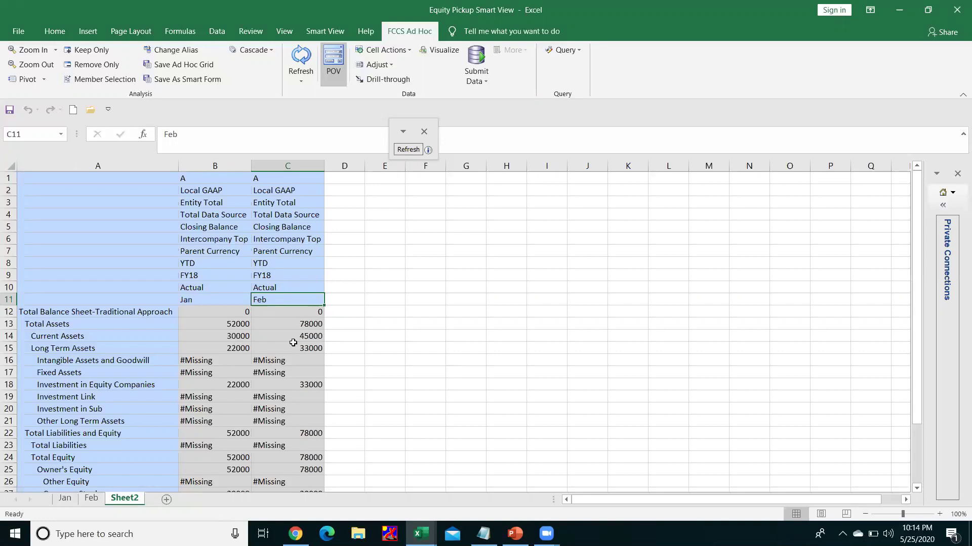
left_click(300, 321)
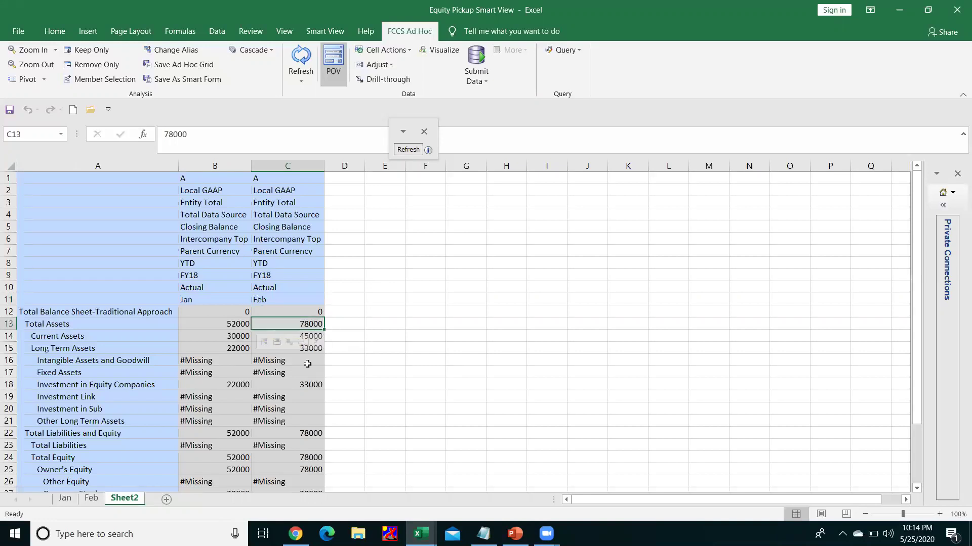
Switch to the Equity Pickup Example workbook and check A Ltd's total liabilities and total assets on the Feb18 sheet.
key("alt+Tab")
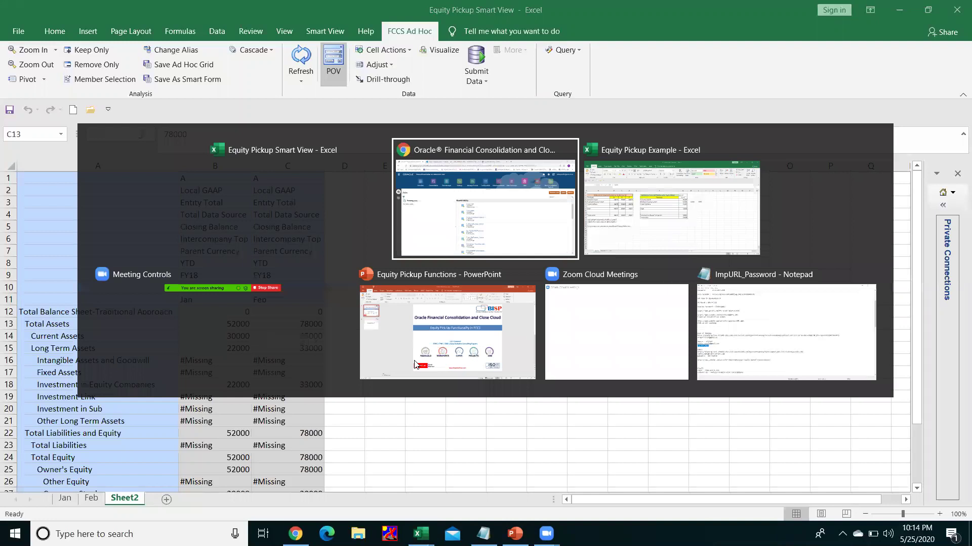
key("alt+Tab")
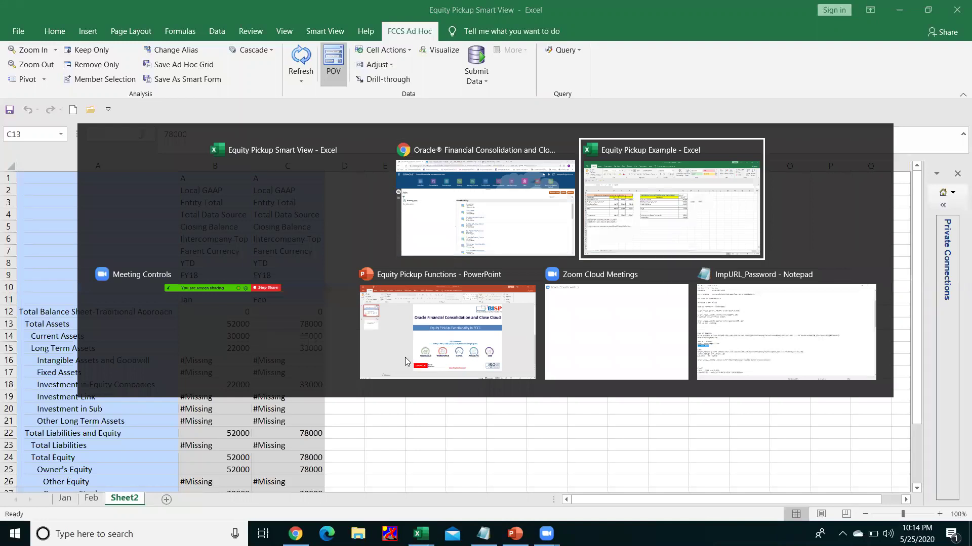
left_click(105, 498)
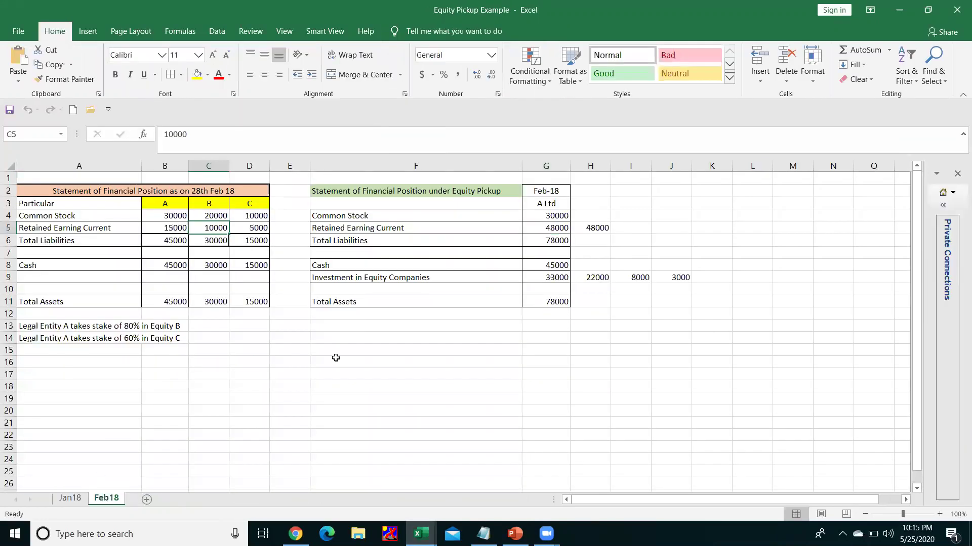
left_click(450, 289)
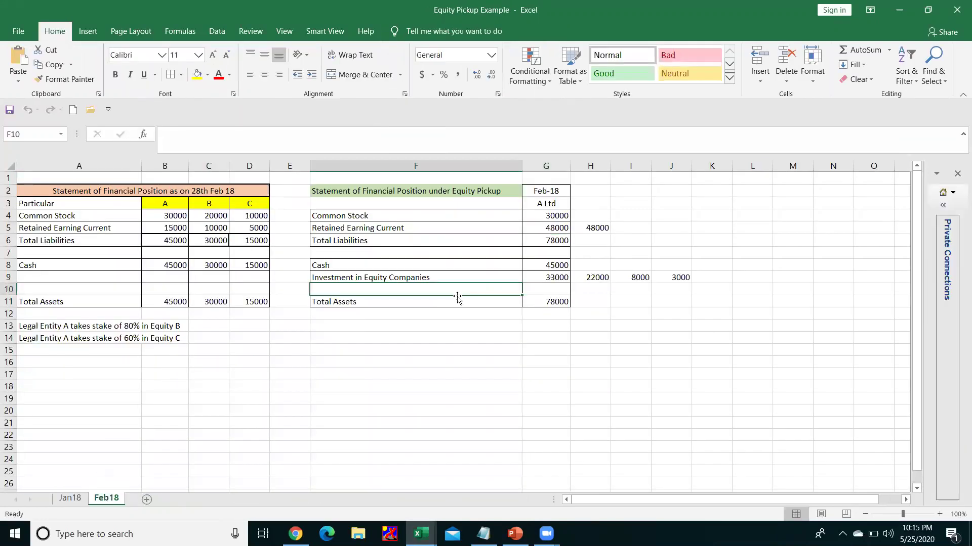
left_click(538, 241)
left_click(557, 303)
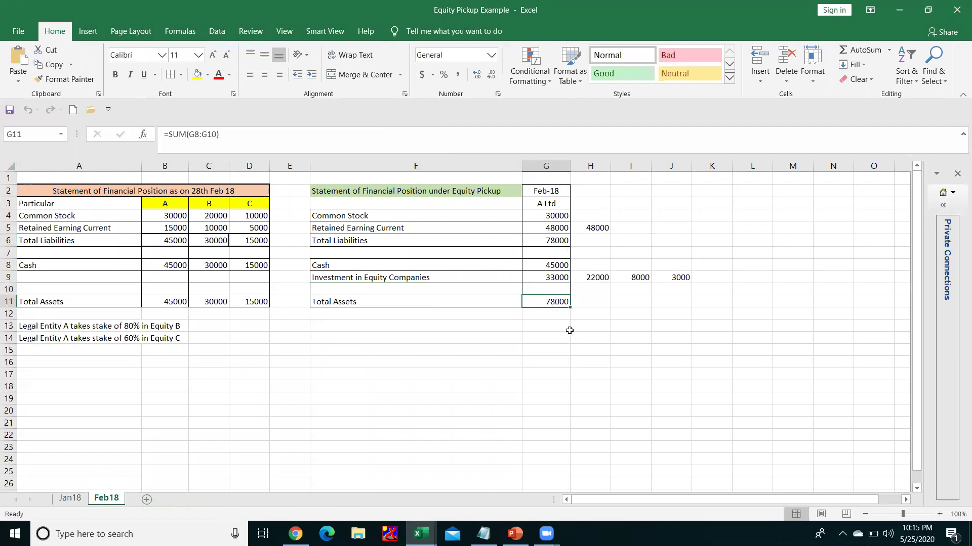
Compare A Ltd's February total assets and cash between the Equity Pickup Smart View grid and the Equity Pickup Example workbook's Feb18 sheet.
key("alt+Tab")
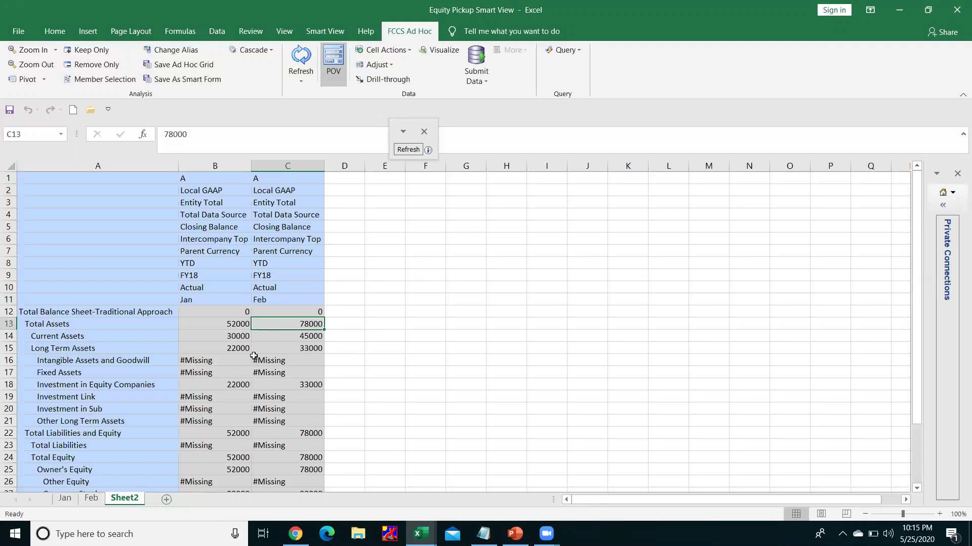
key("alt+Tab")
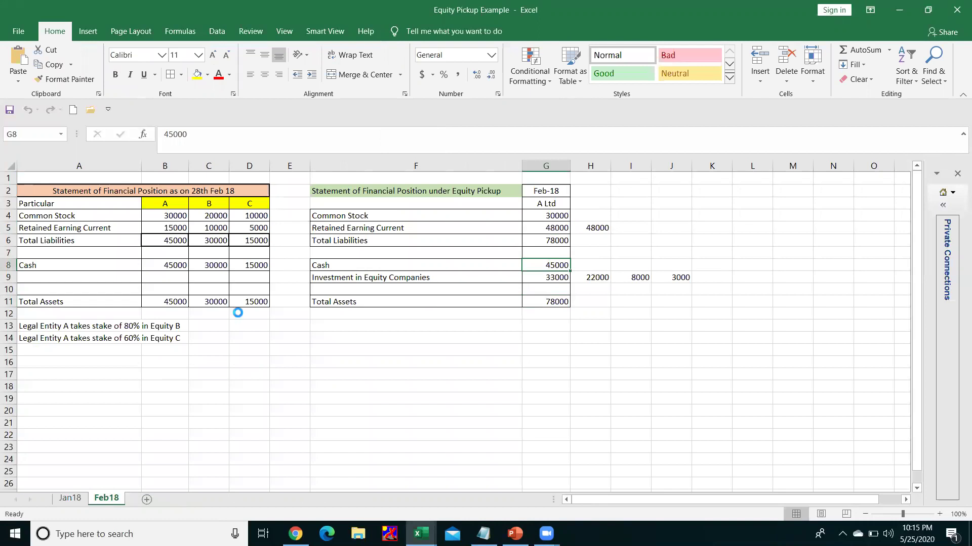
key("alt+Tab")
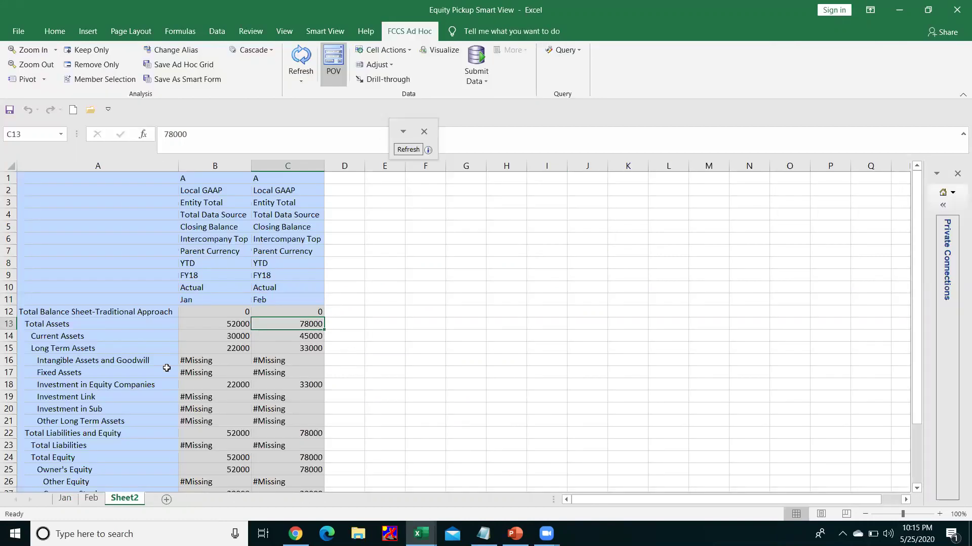
key("alt+Tab")
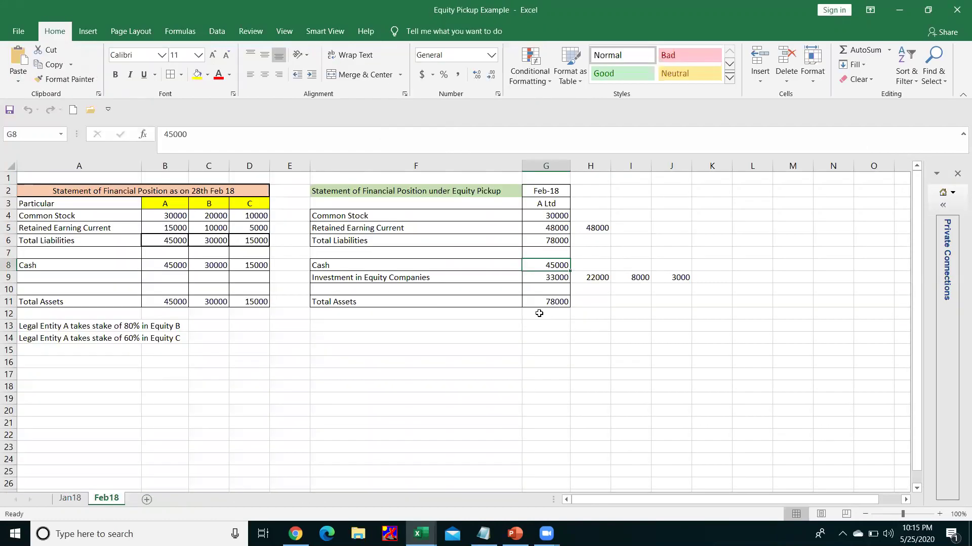
Check February's Investment in Equity Companies on the Feb18 sheet against the same account in the Equity Pickup Smart View workbook.
left_click(556, 278)
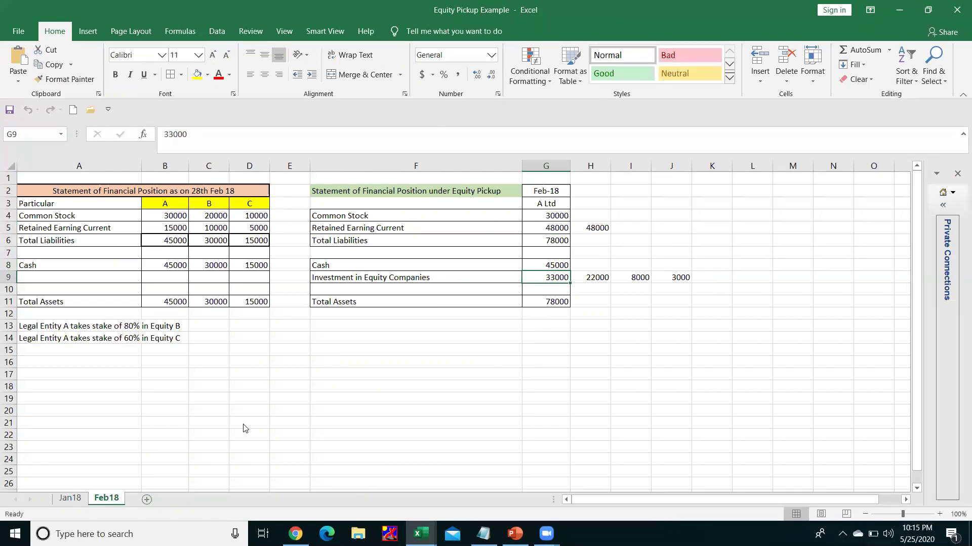
key("alt+Tab")
left_click(308, 384)
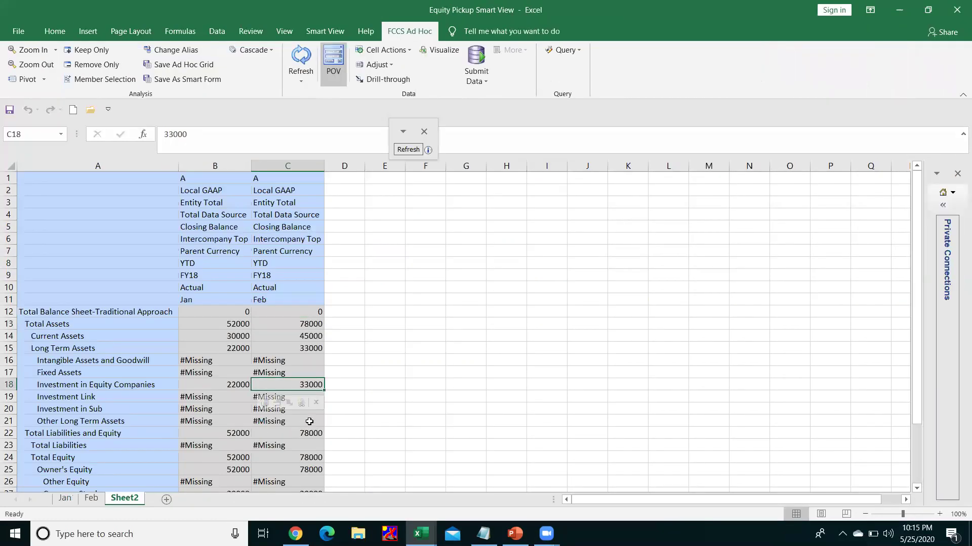
Check February's Current Assets and Total Assets for entity A in the Smart View grid.
scroll(310, 422, "down", 1)
scroll(308, 416, "down", 1)
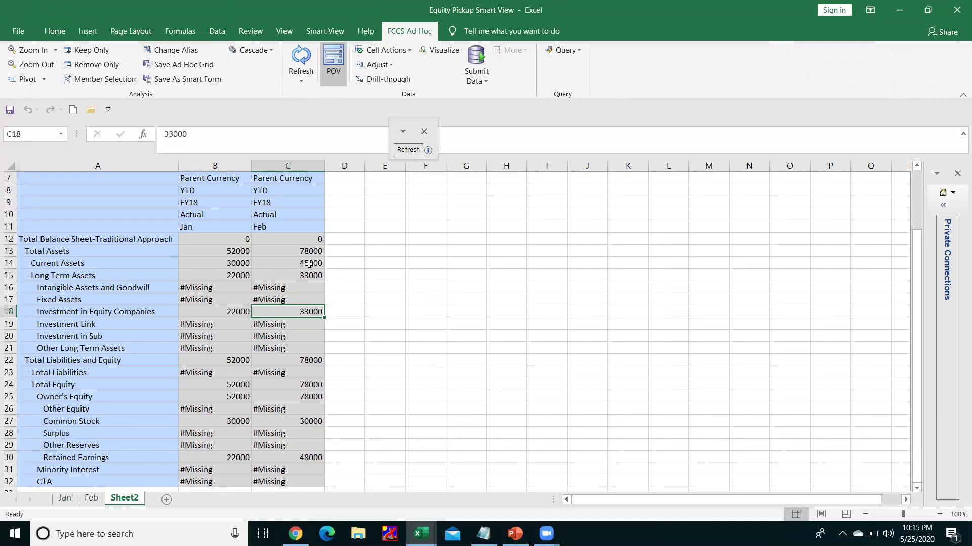
left_click(315, 263)
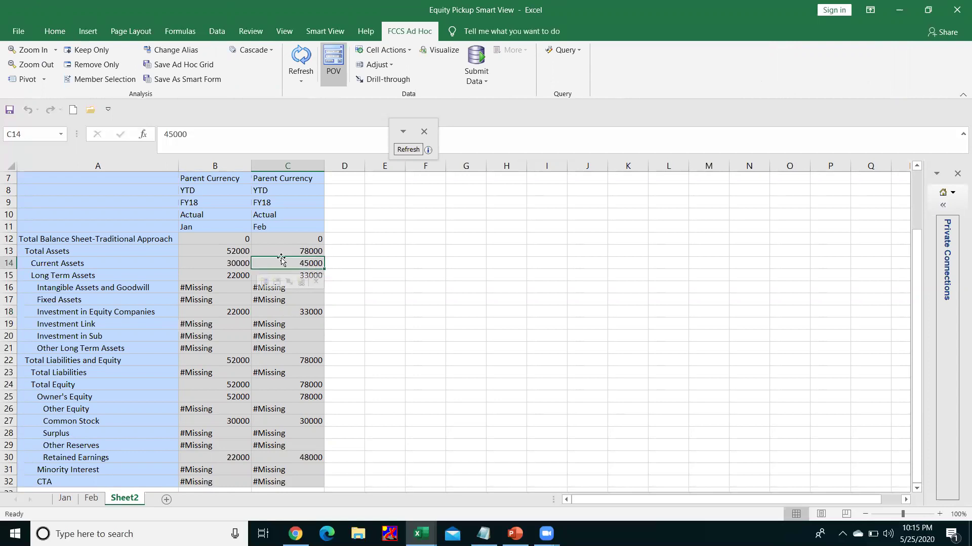
left_click(311, 251)
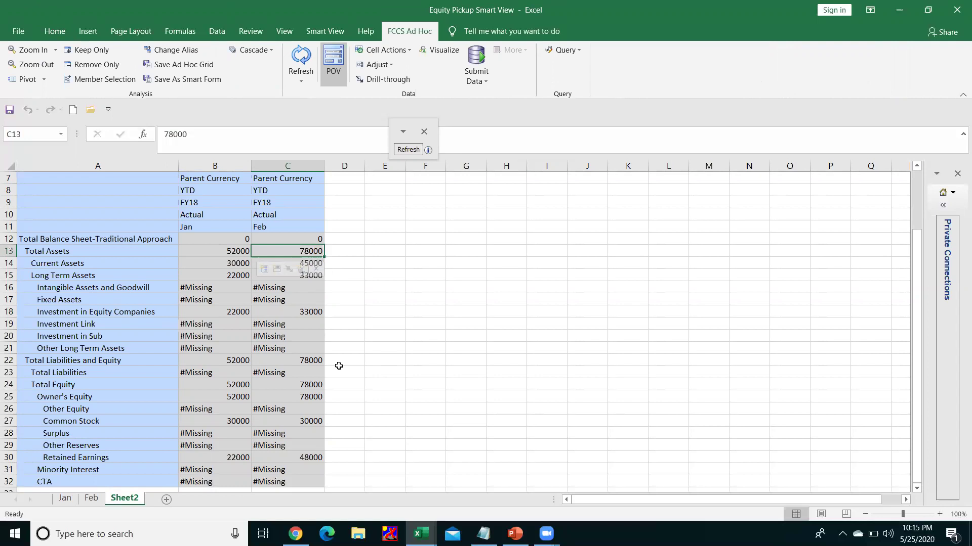
Compare February's Common Stock in the Smart View grid with A Ltd's figure on the Equity Pickup Example workbook's Feb18 sheet.
scroll(336, 364, "down", 1)
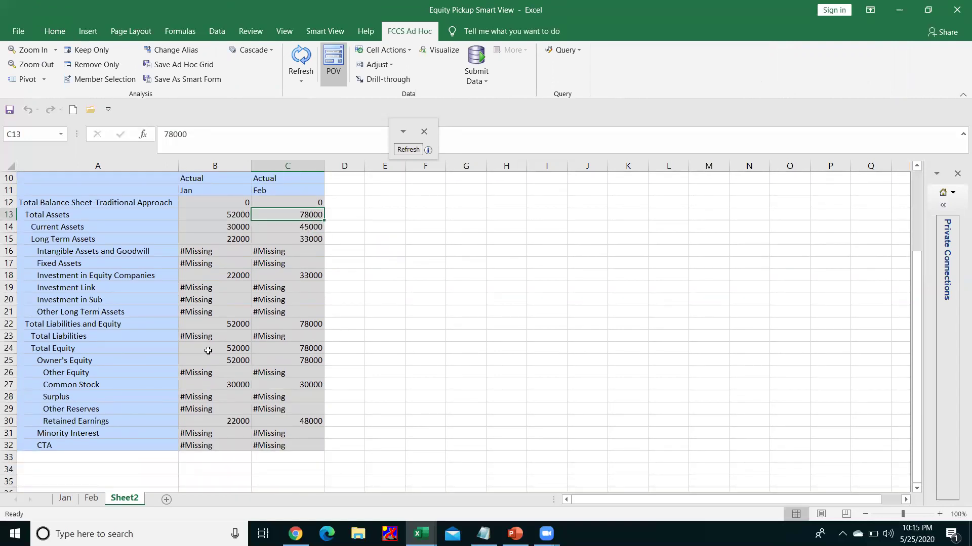
key("alt+Tab")
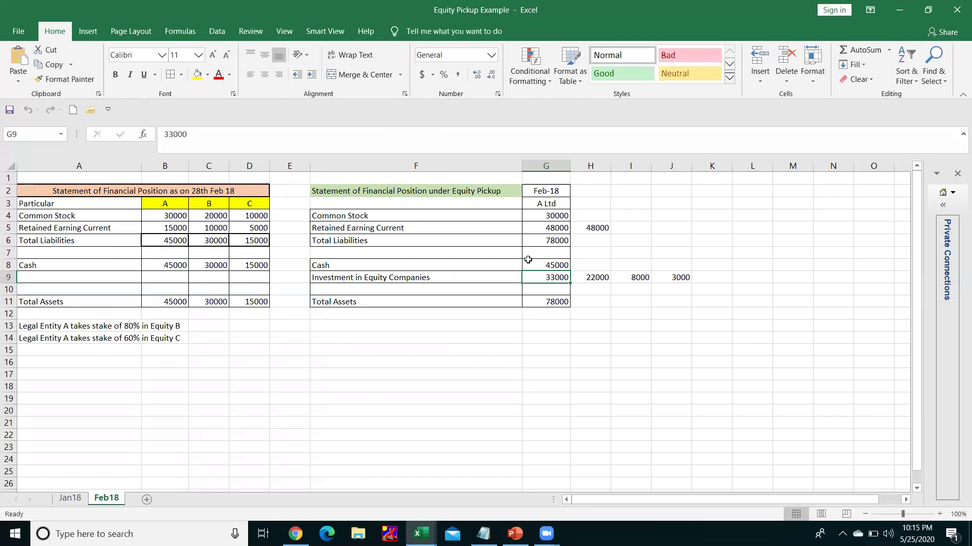
key("alt+Tab")
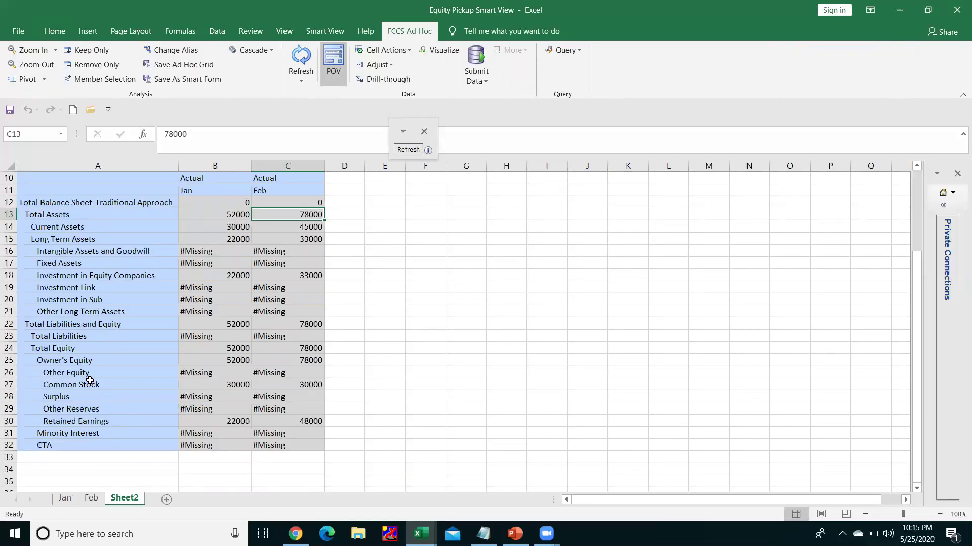
left_click(313, 384)
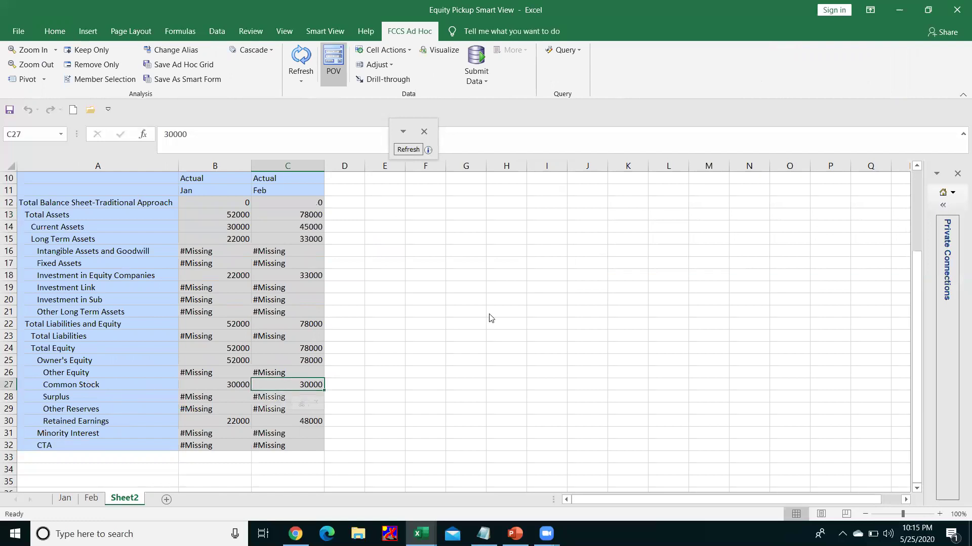
key("alt+Tab")
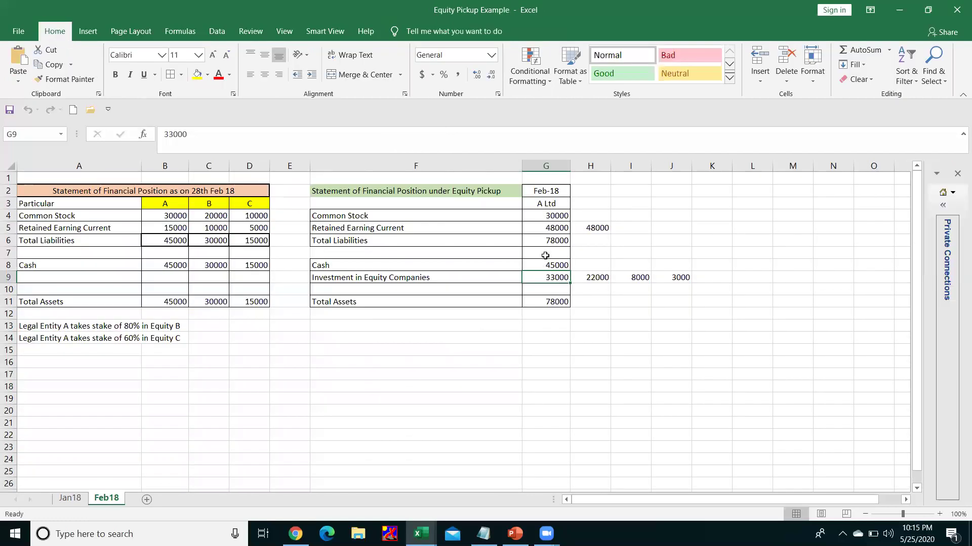
Compare A Ltd's current retained earnings on the Feb18 sheet with February's Retained Earnings in the Smart View grid.
left_click(544, 220)
key("alt+Tab")
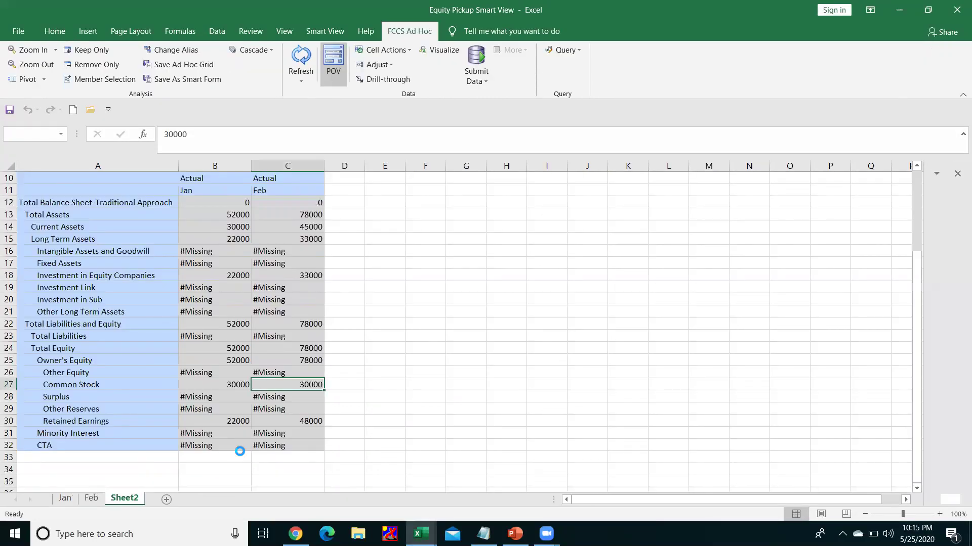
left_click(306, 422)
key("alt+Tab")
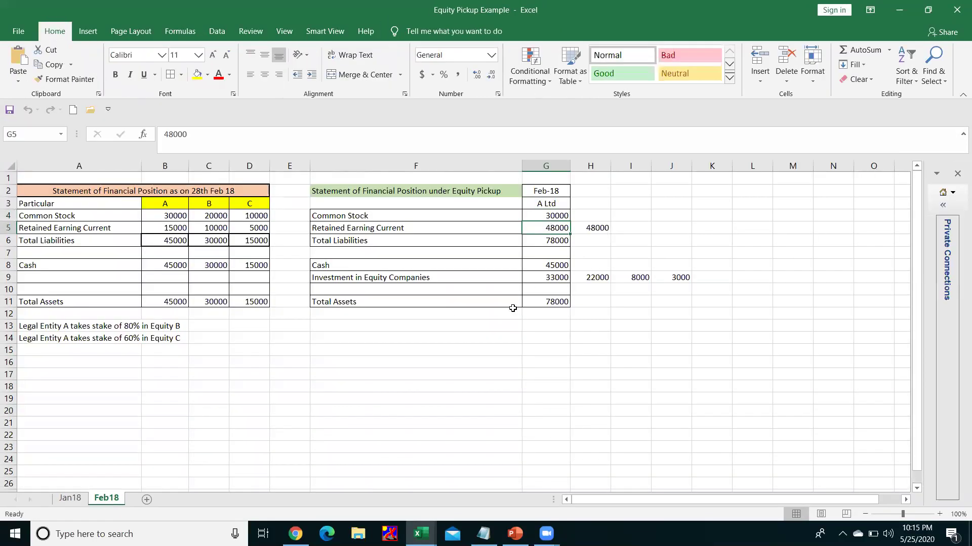
Check February's Total Liabilities and Equity in the Smart View grid against A Ltd's total liabilities on the Feb18 sheet.
key("alt+Tab")
left_click(312, 326)
key("alt+Tab")
key("alt+Tab")
key("alt+Tab")
Switch to the Oracle Financial Consolidation and Close browser window.
key("alt+Tab")
key("alt+Tab")
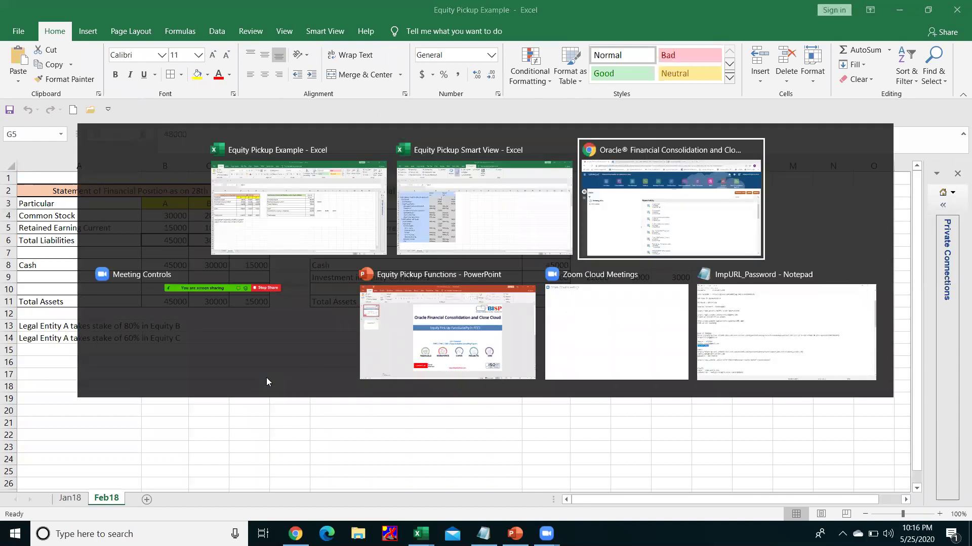